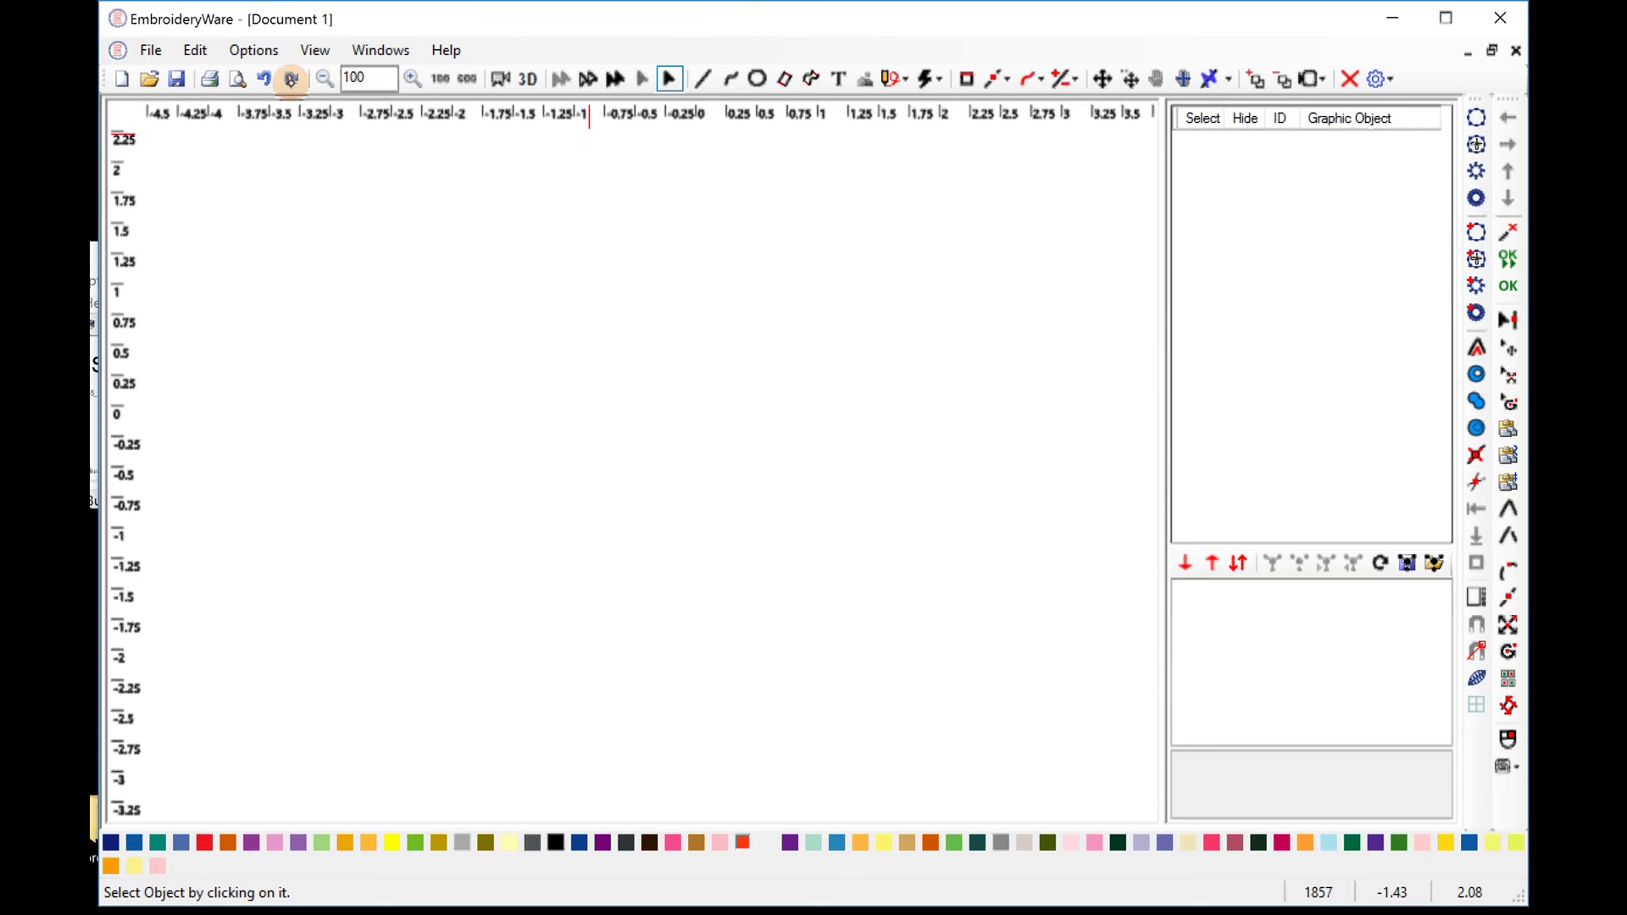
# Reset Graphic Object Defaults to factory values, keeping EmbossStitchEdges True, and accept with OK
pyautogui.click(290, 79)
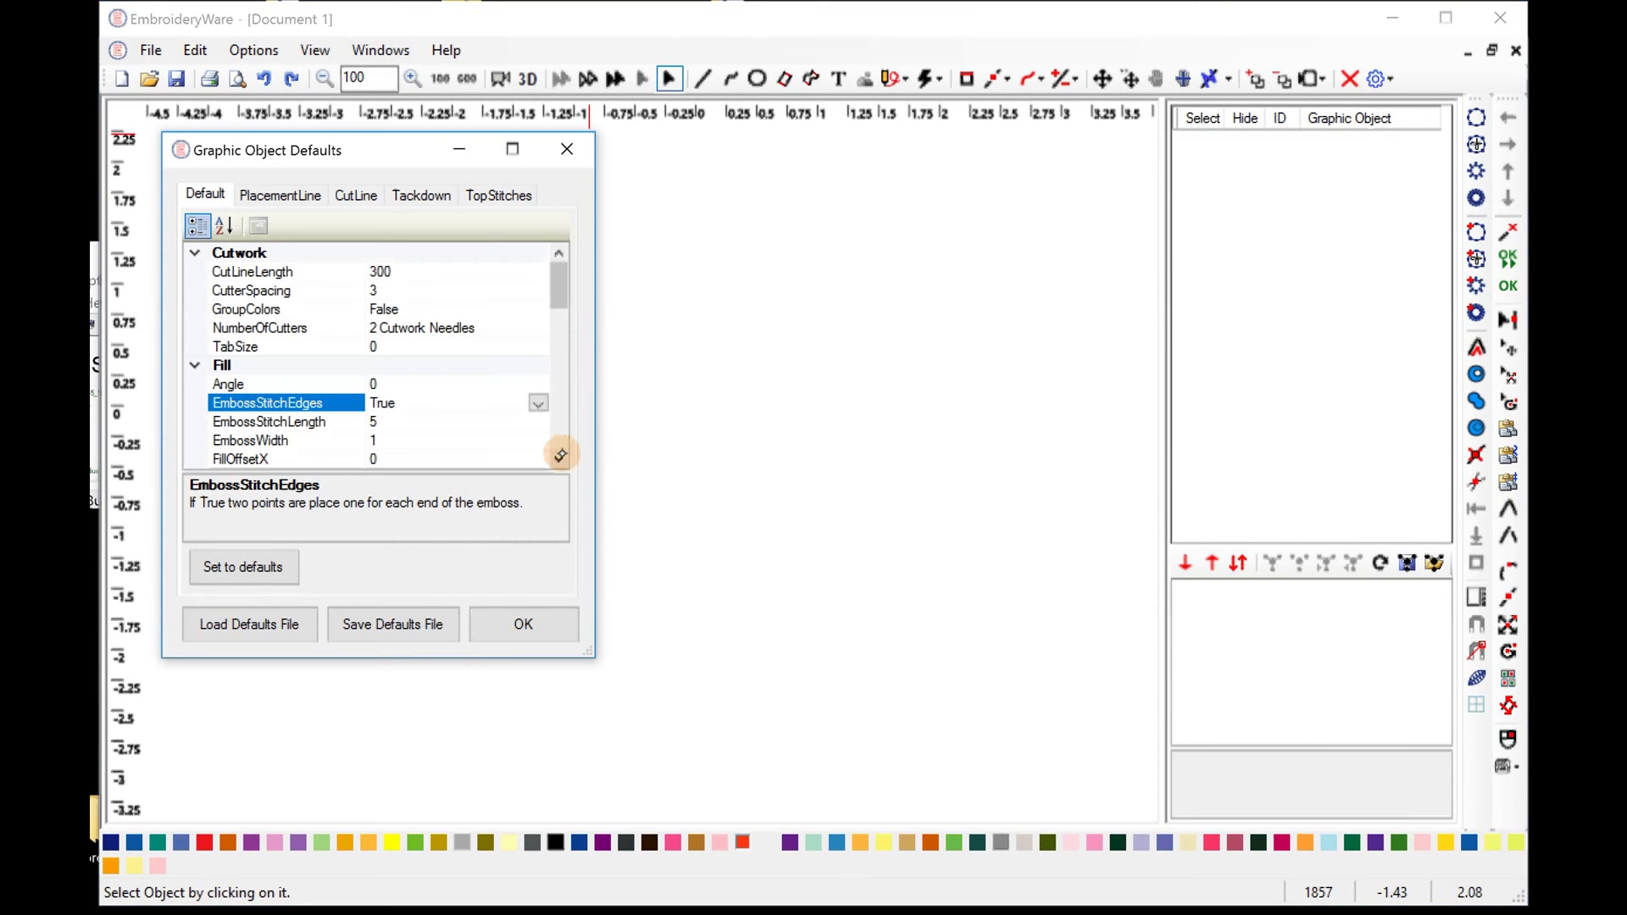
pyautogui.scroll(-1, 560, 455)
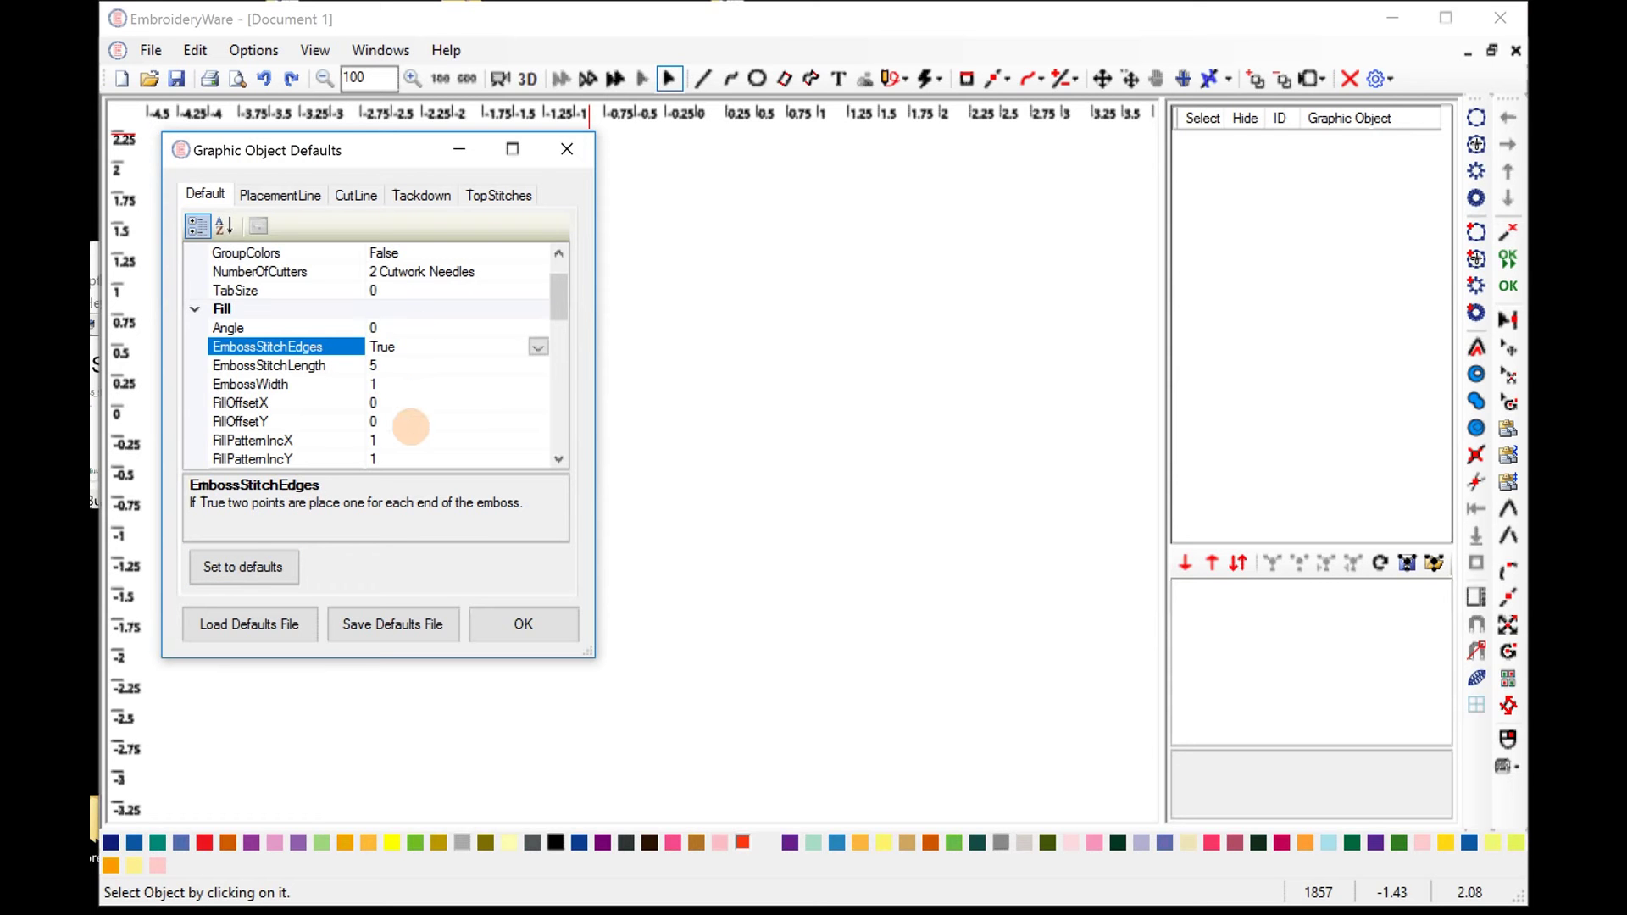
pyautogui.click(276, 564)
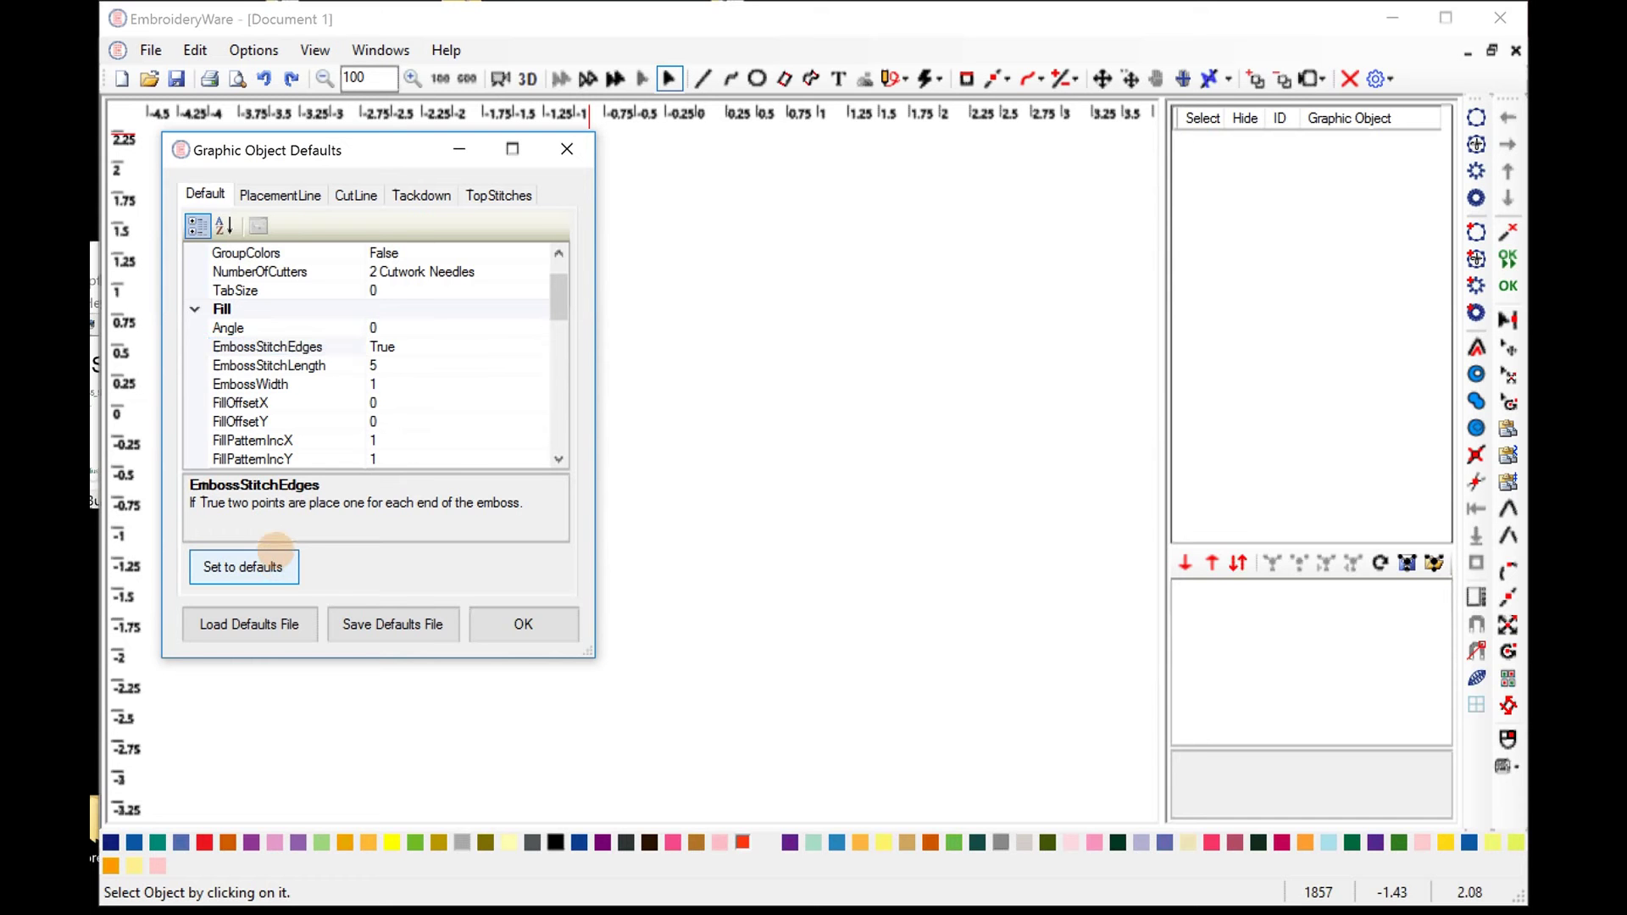
pyautogui.click(424, 349)
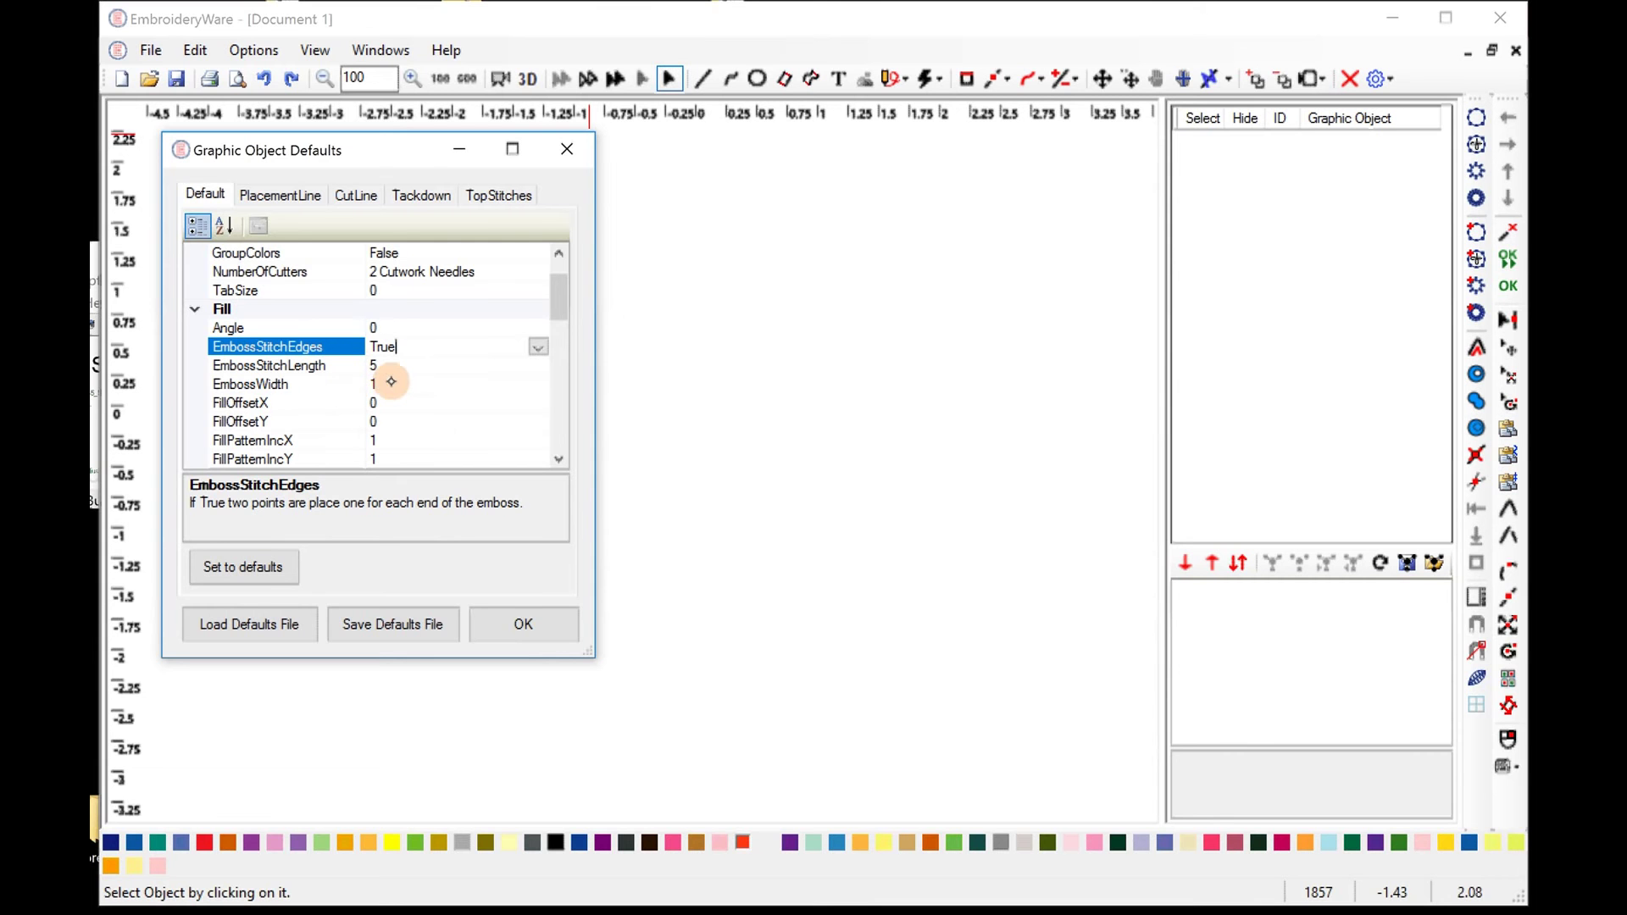
pyautogui.click(537, 628)
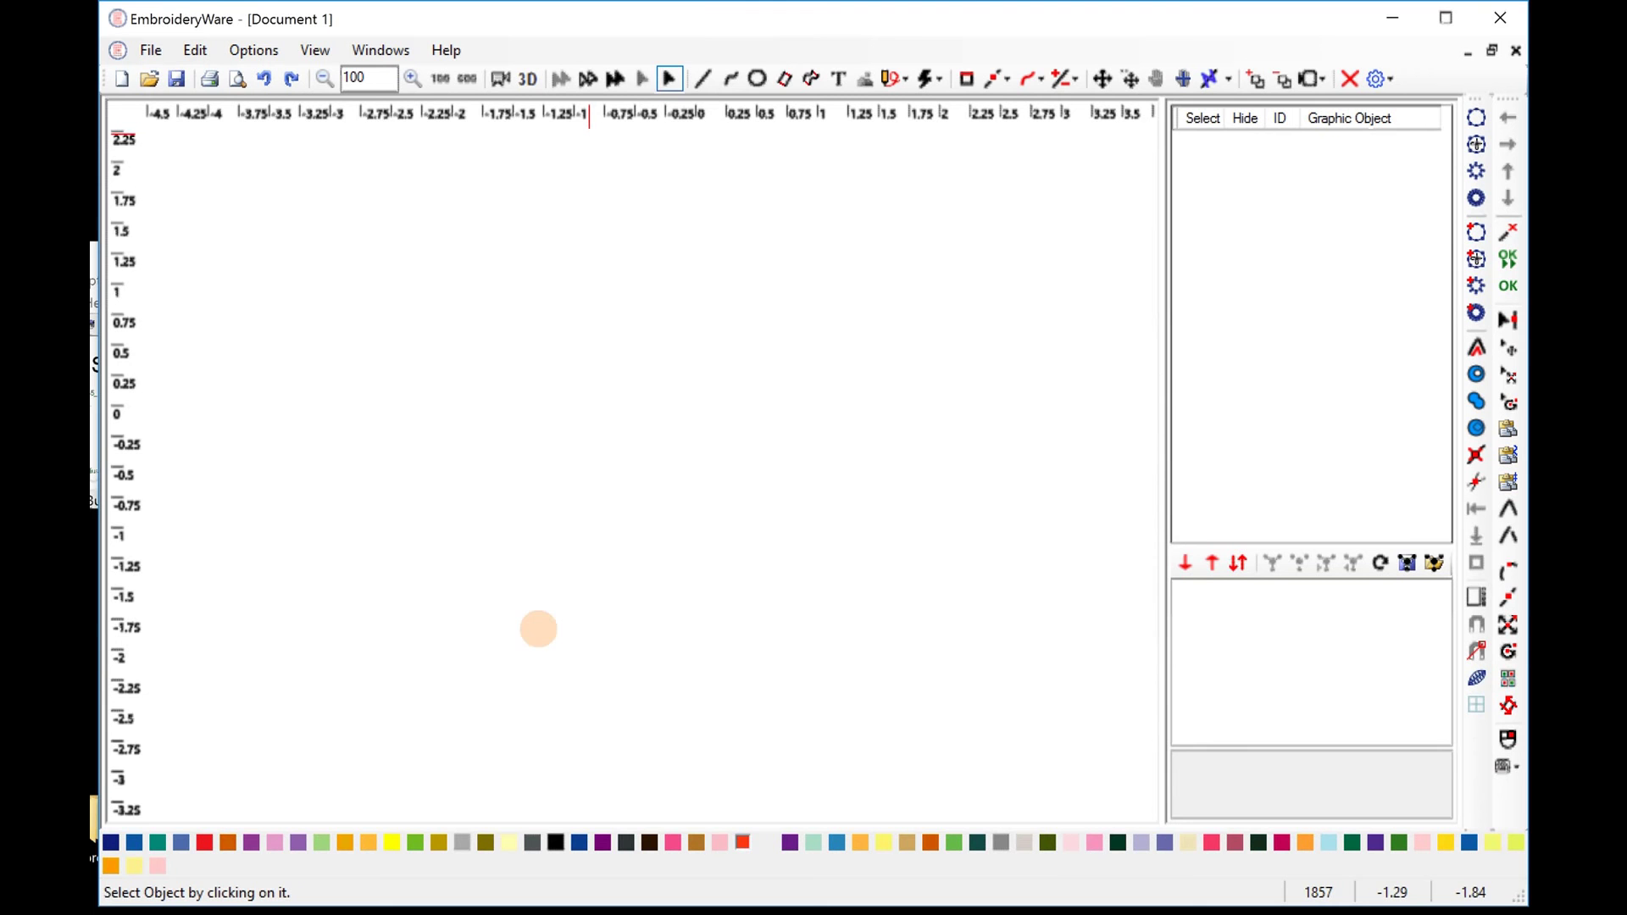
# Draw a large circle on the canvas and colour it Brass
pyautogui.click(758, 78)
pyautogui.click(509, 295)
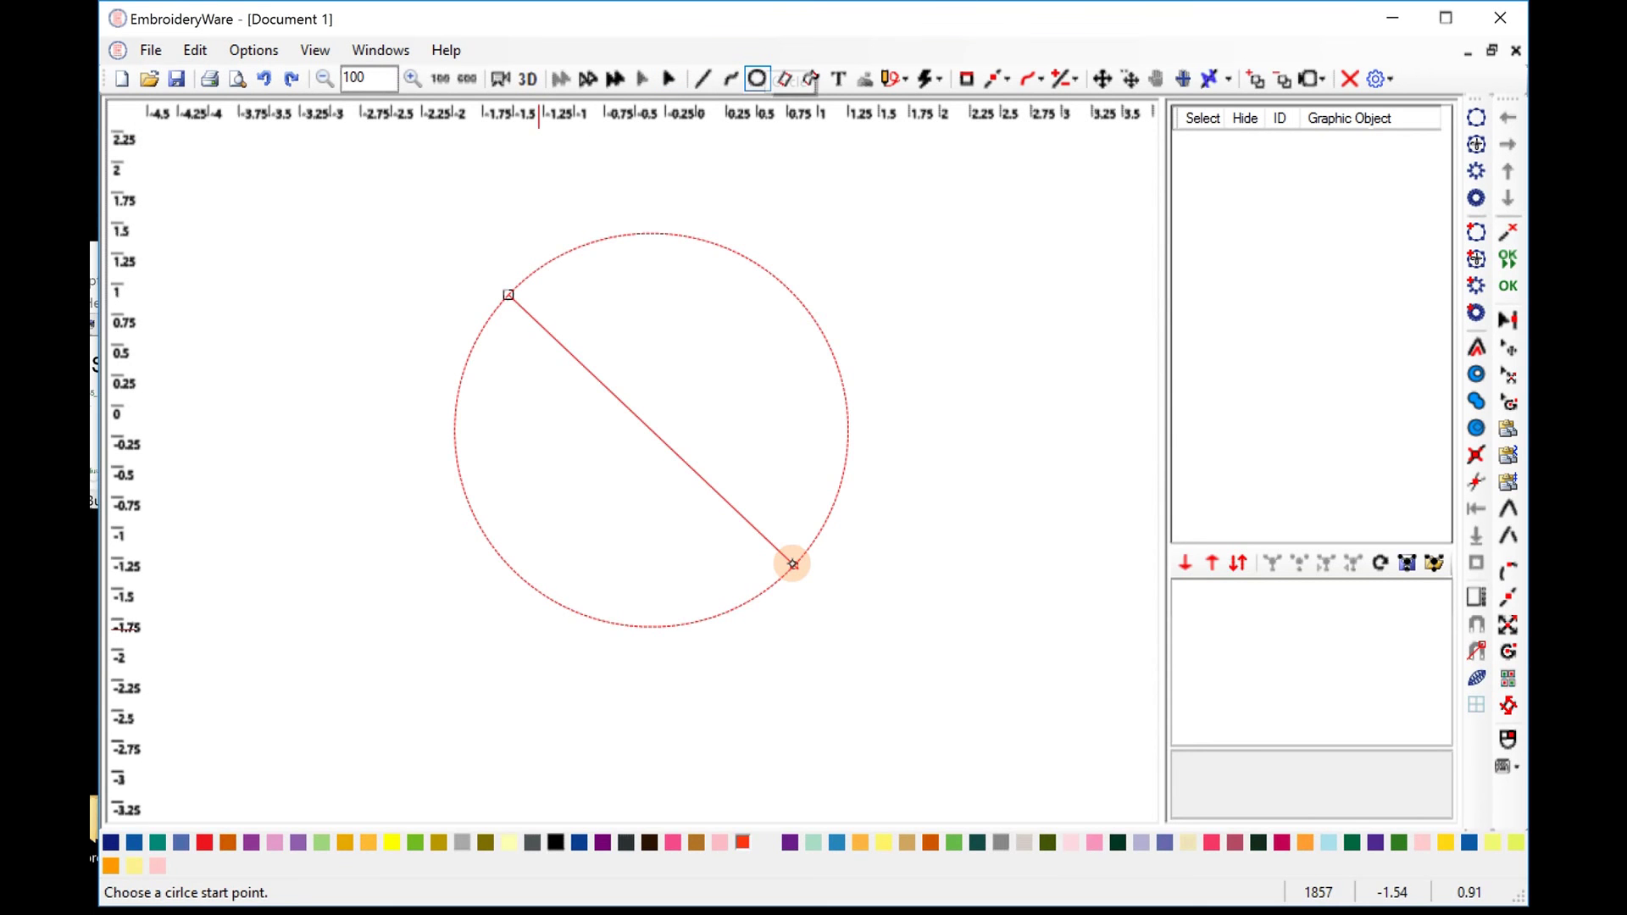
pyautogui.click(792, 563)
pyautogui.click(1200, 160)
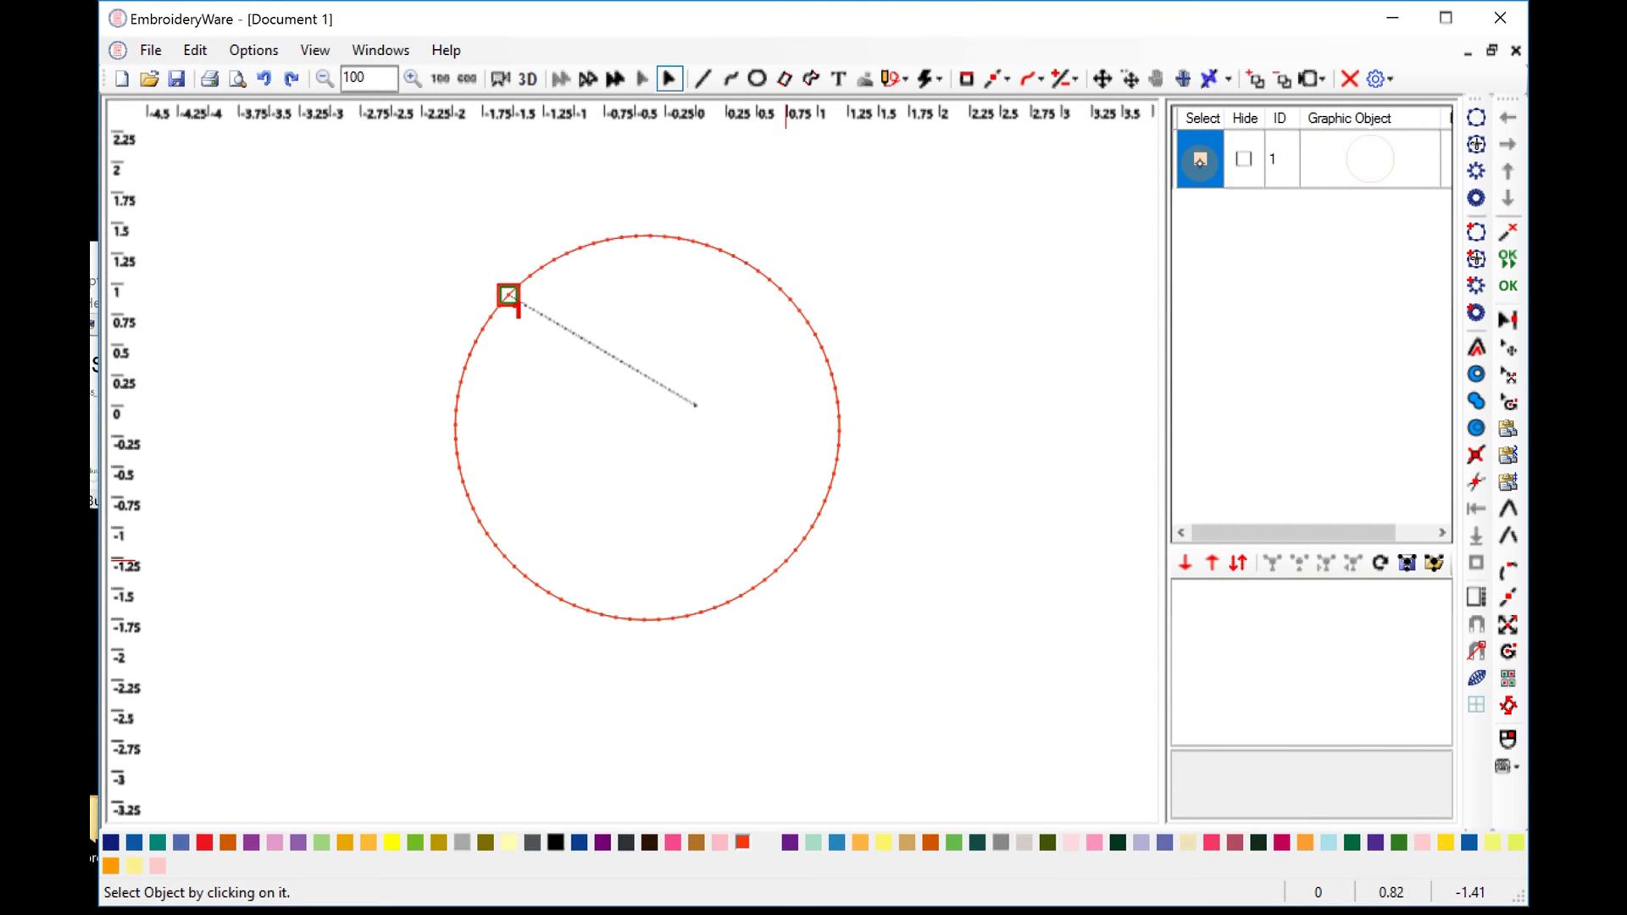
pyautogui.click(439, 841)
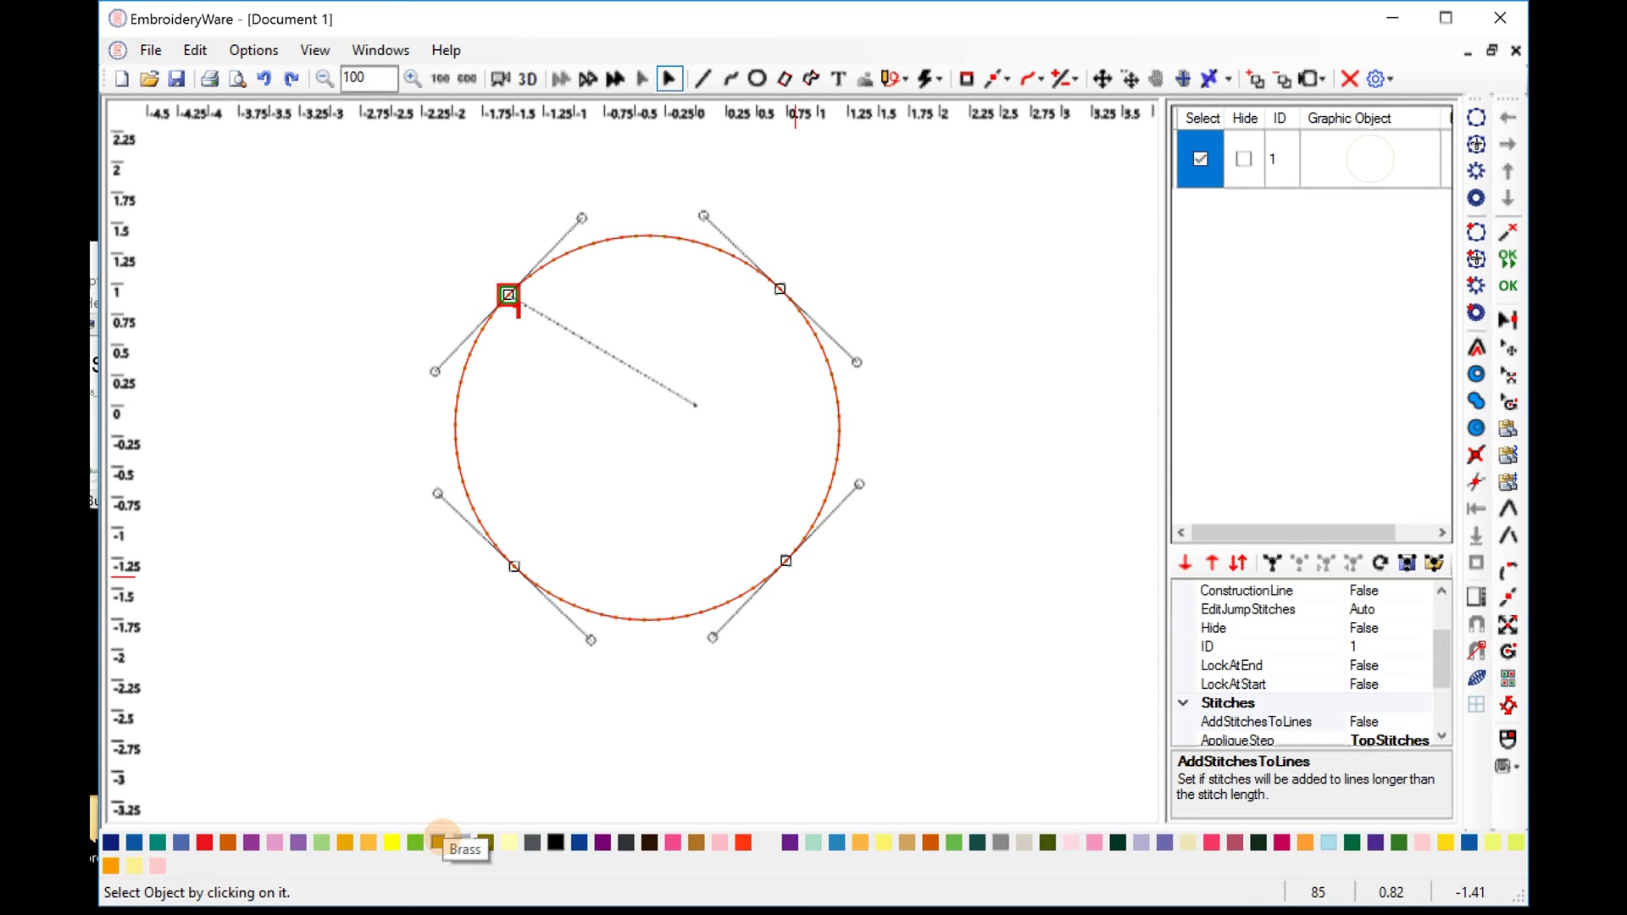
pyautogui.click(488, 477)
# Start a wavy curve at the circle's left edge, shaping its first bend
pyautogui.click(729, 75)
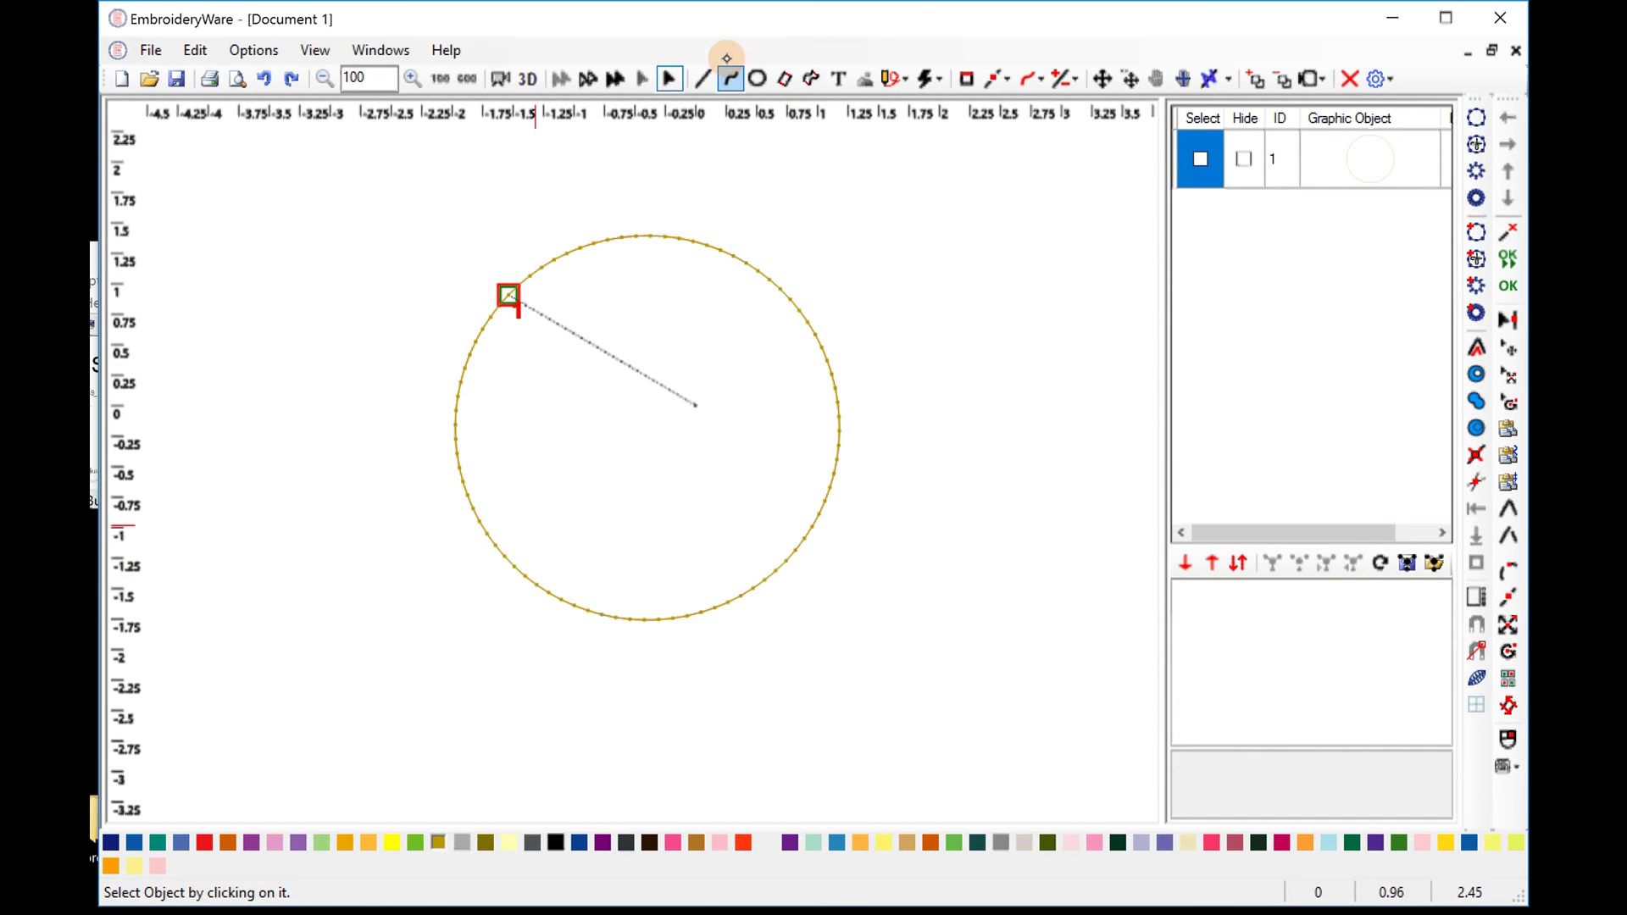
pyautogui.click(726, 78)
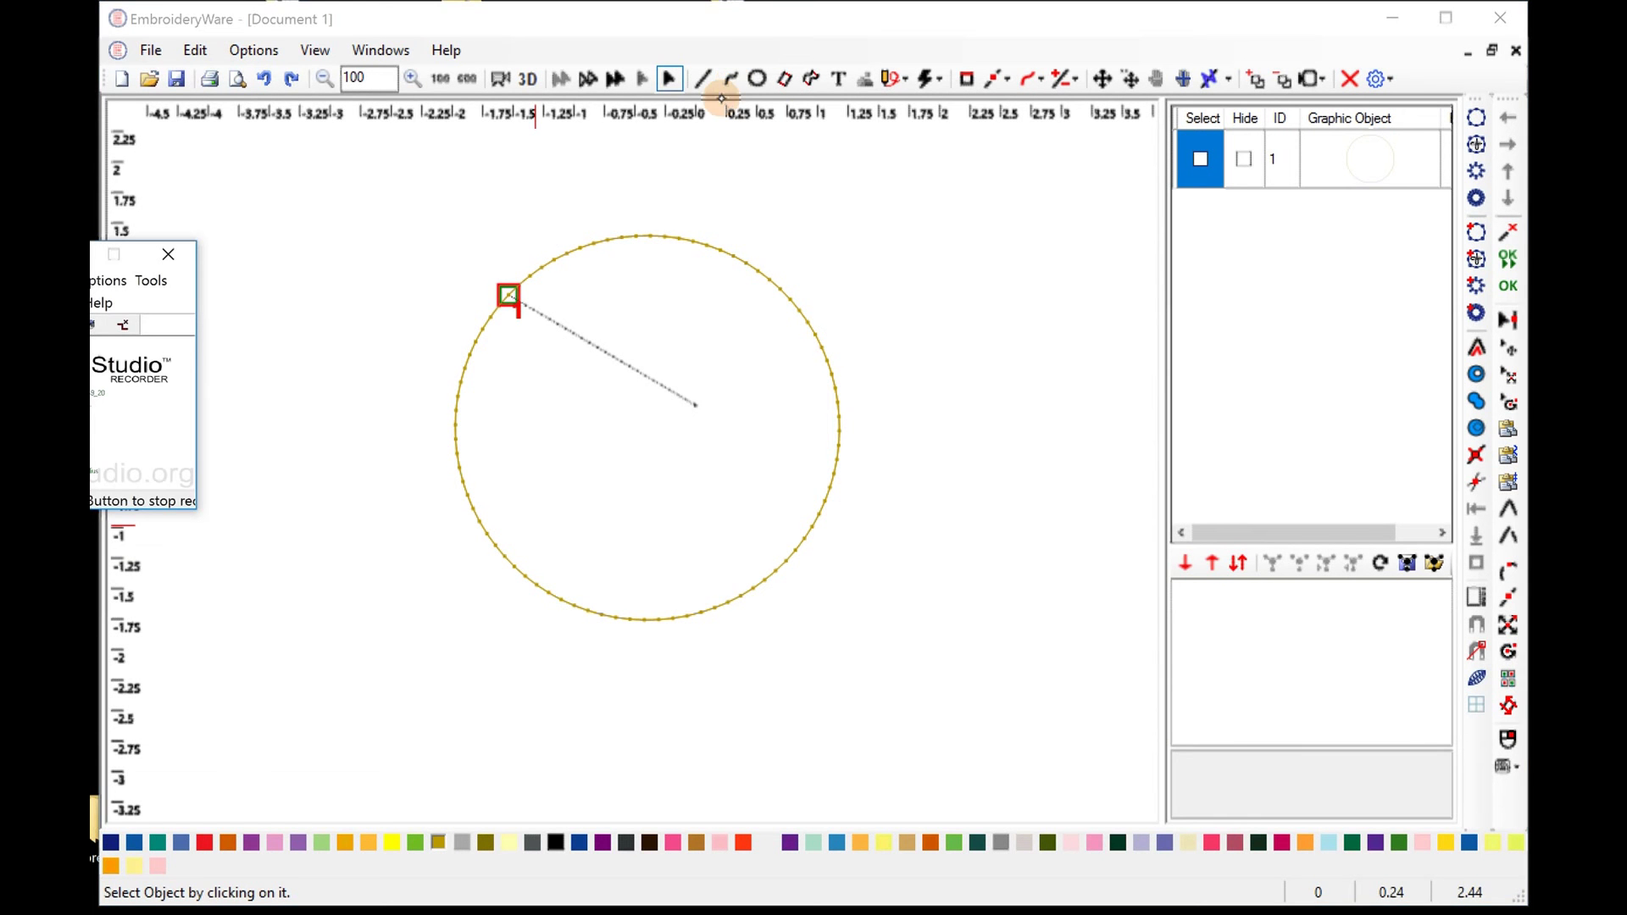
pyautogui.click(727, 78)
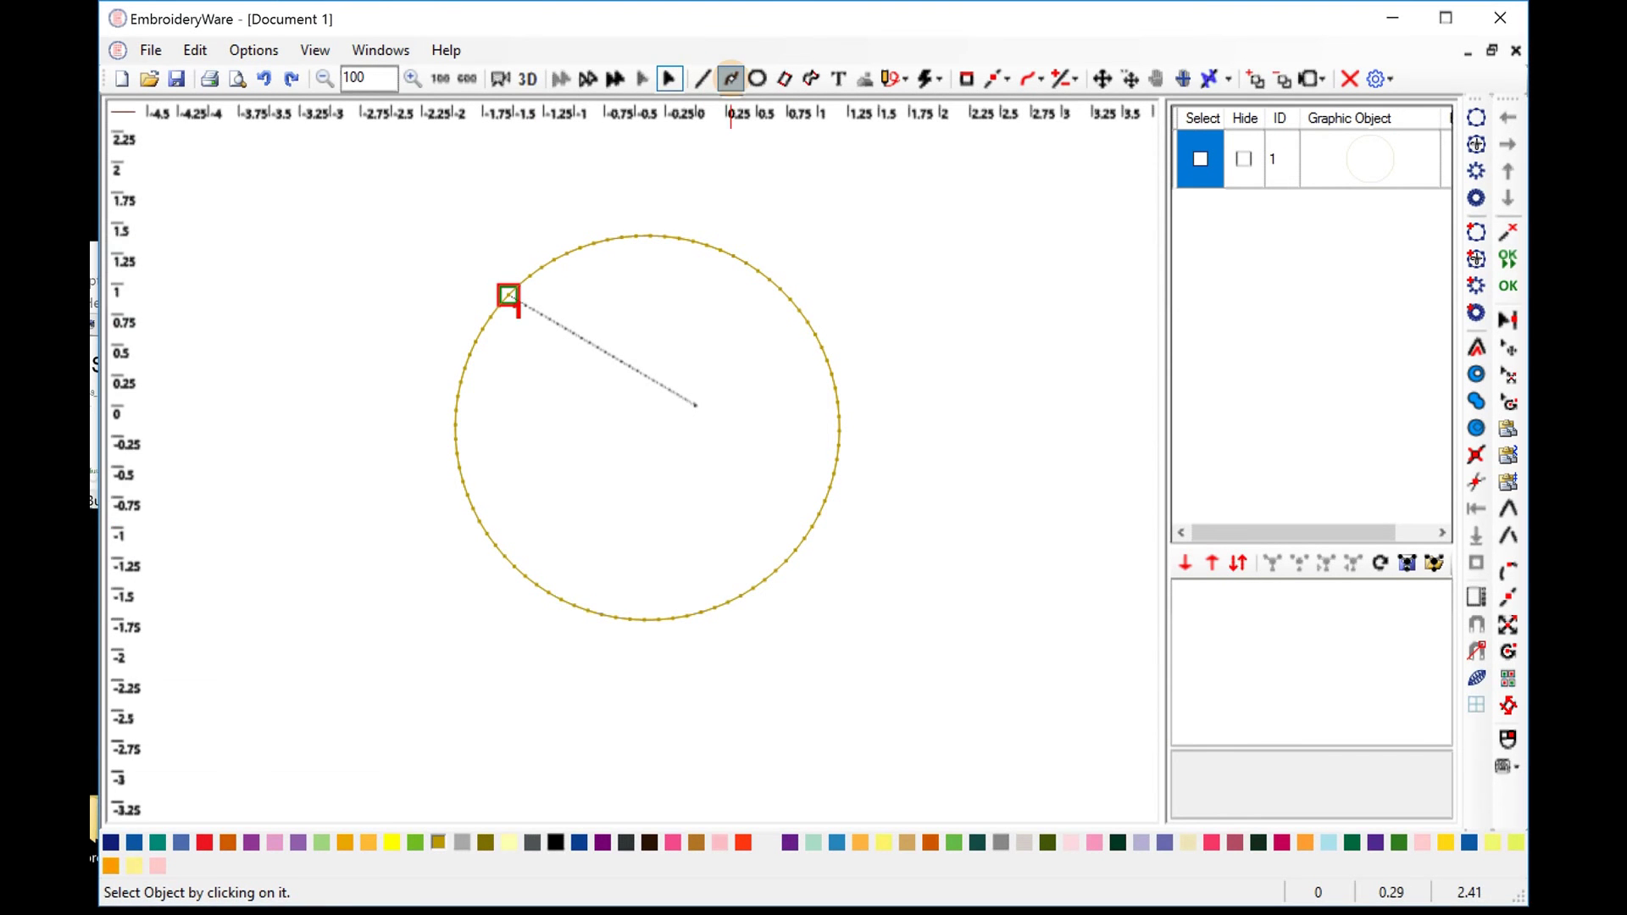
pyautogui.click(521, 422)
pyautogui.click(469, 490)
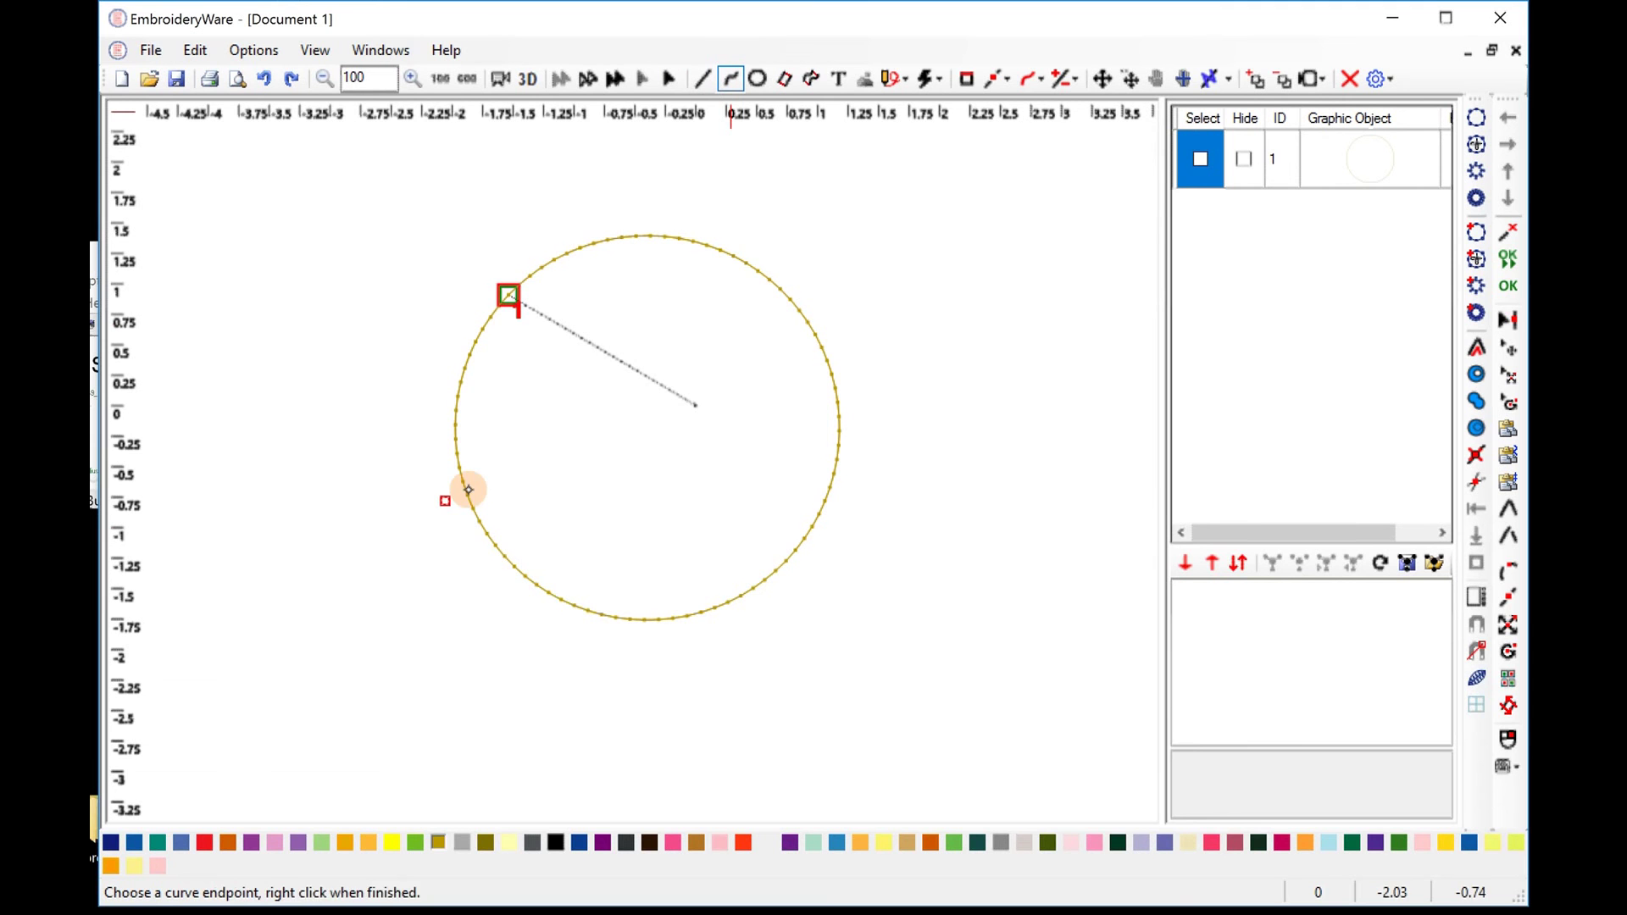
pyautogui.click(508, 472)
pyautogui.click(558, 422)
pyautogui.click(562, 368)
# Continue the curve toward the upper right, ending above the circle's top
pyautogui.click(561, 359)
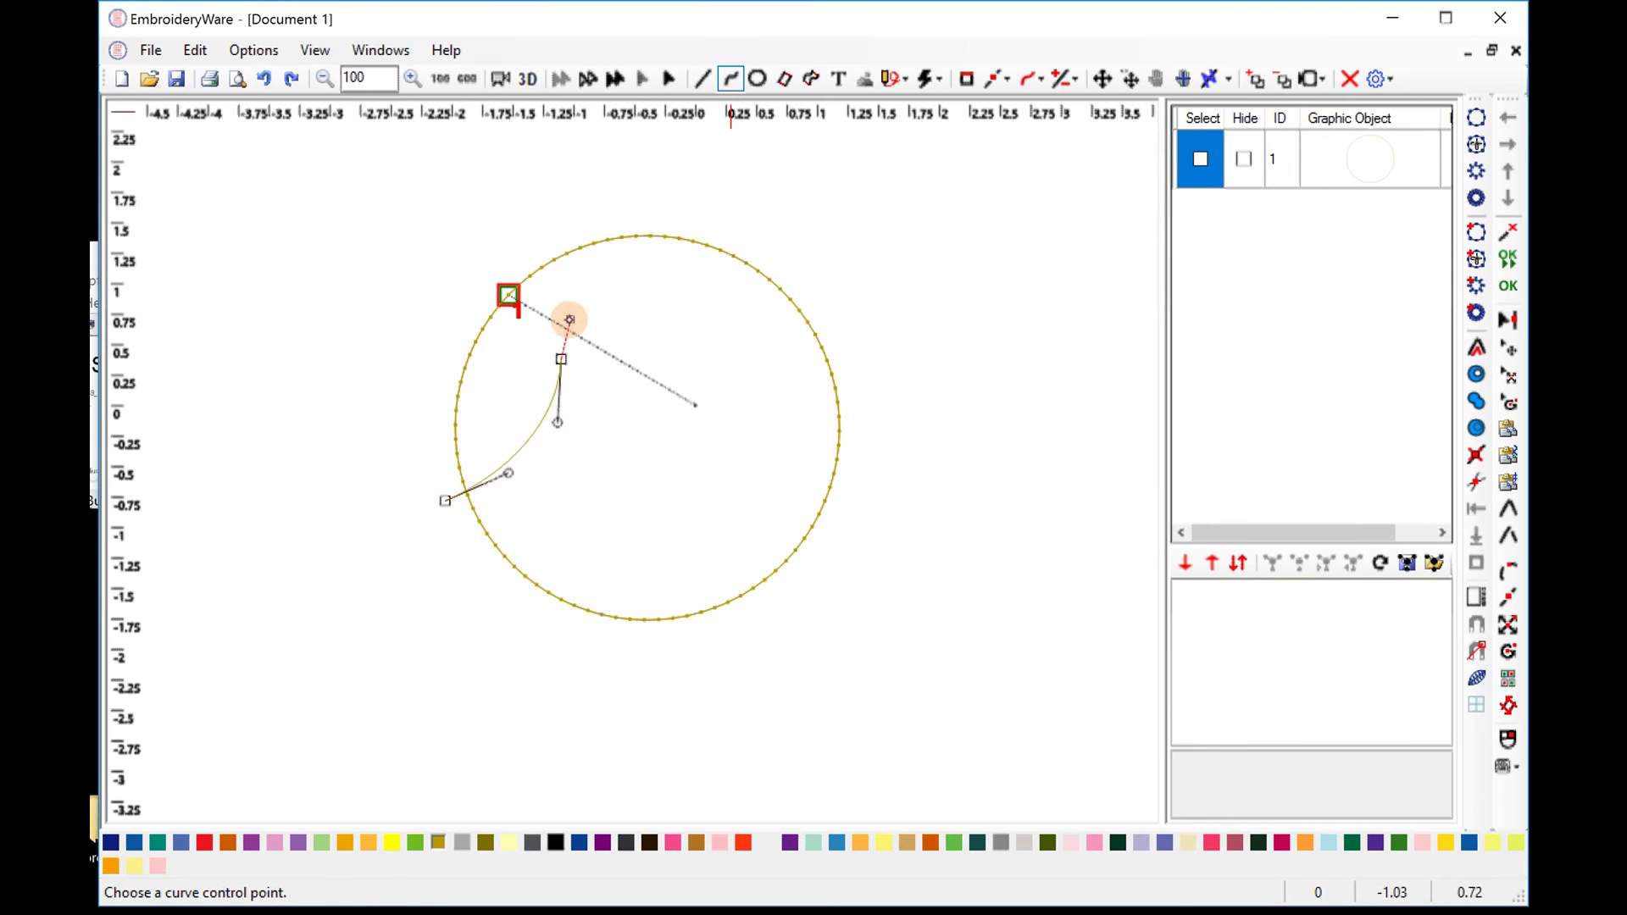
pyautogui.click(593, 361)
pyautogui.click(685, 325)
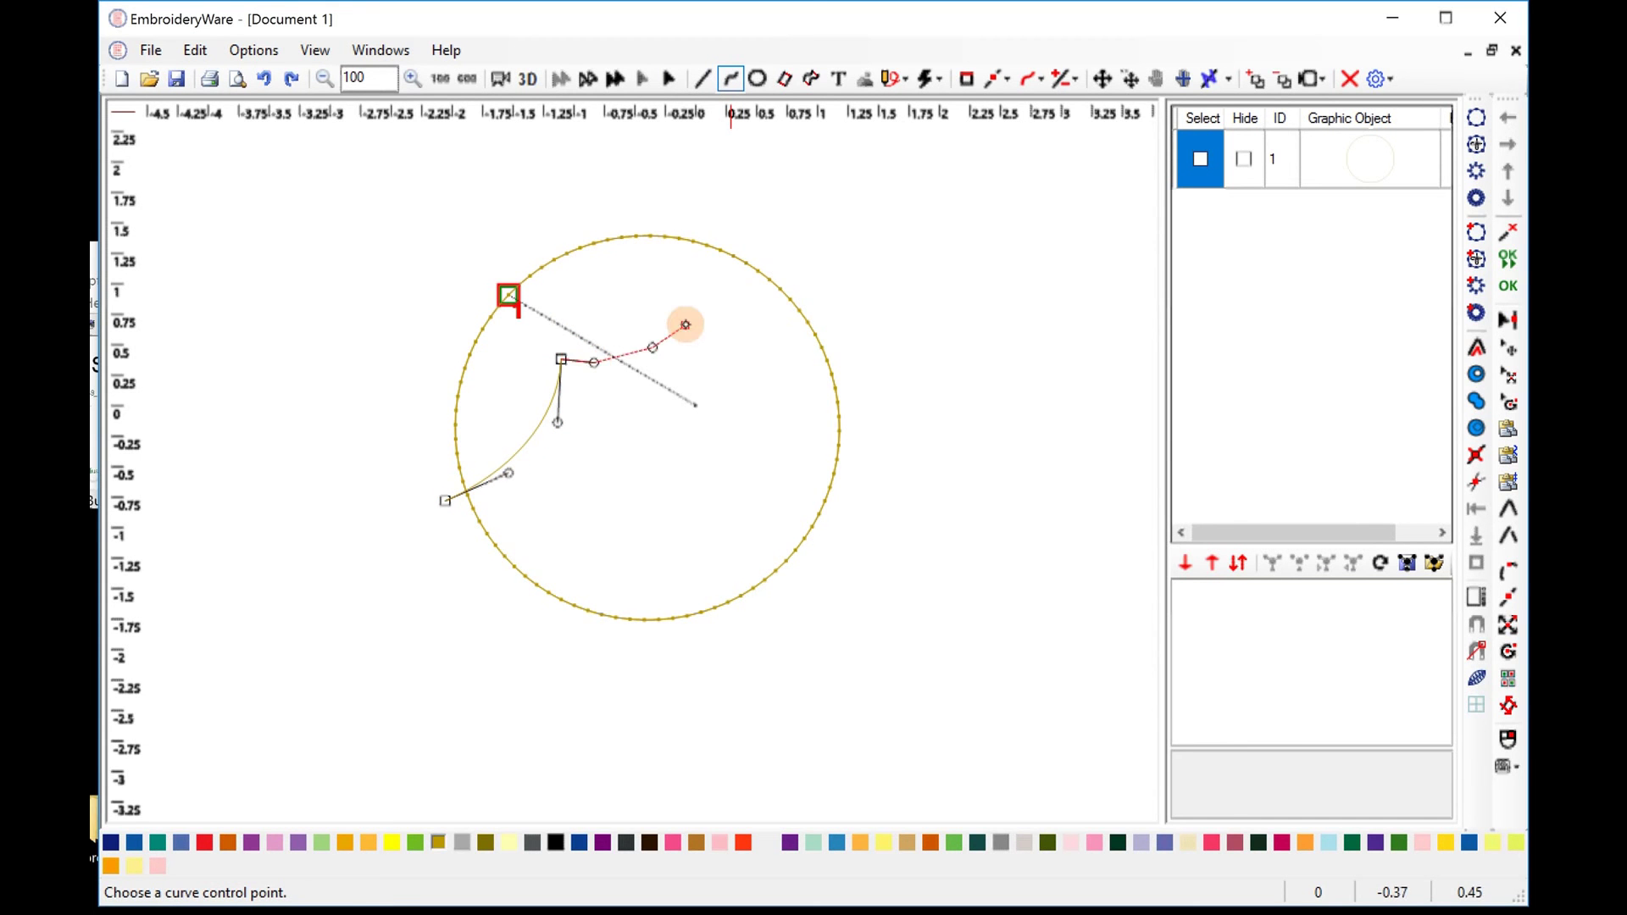
pyautogui.click(693, 312)
pyautogui.click(718, 209)
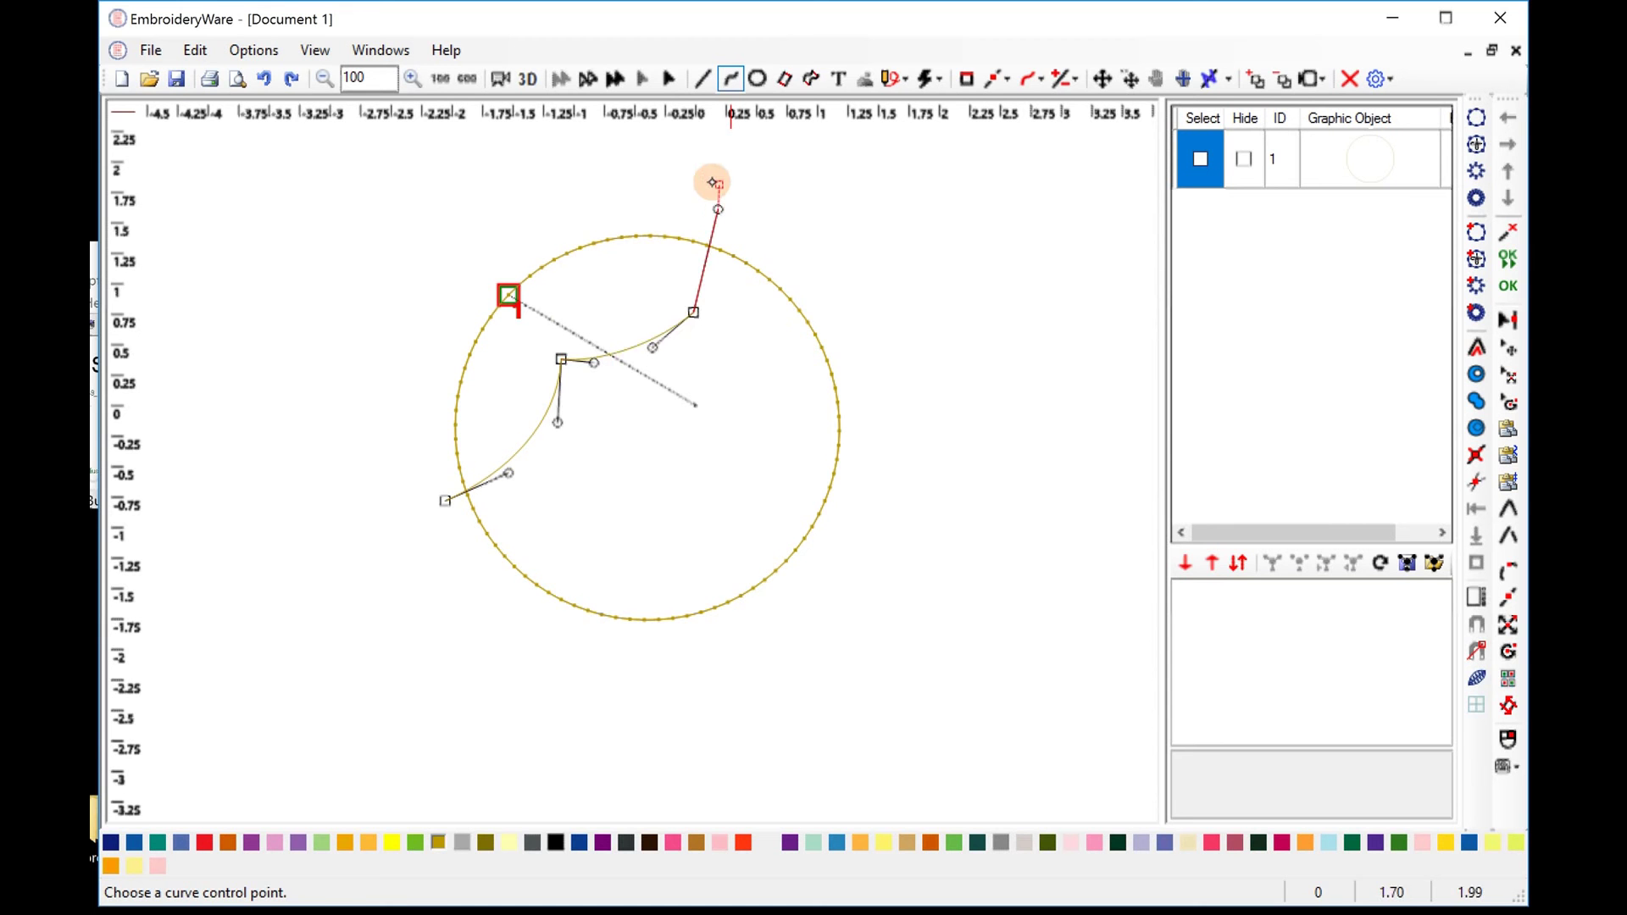
pyautogui.click(712, 180)
pyautogui.click(685, 158)
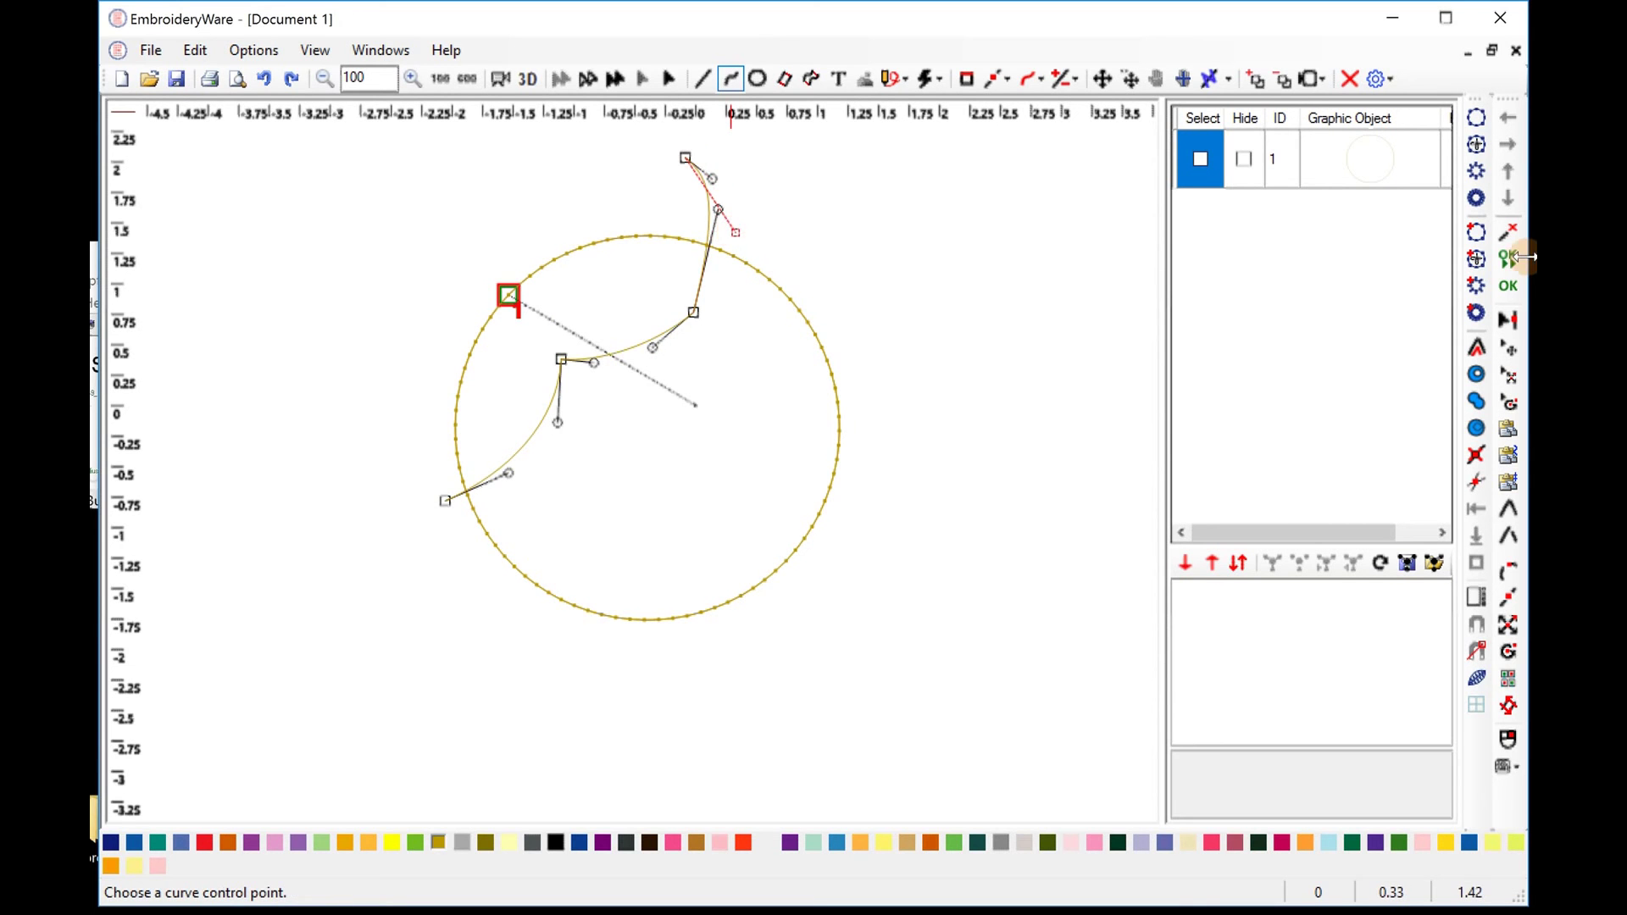
pyautogui.click(1508, 285)
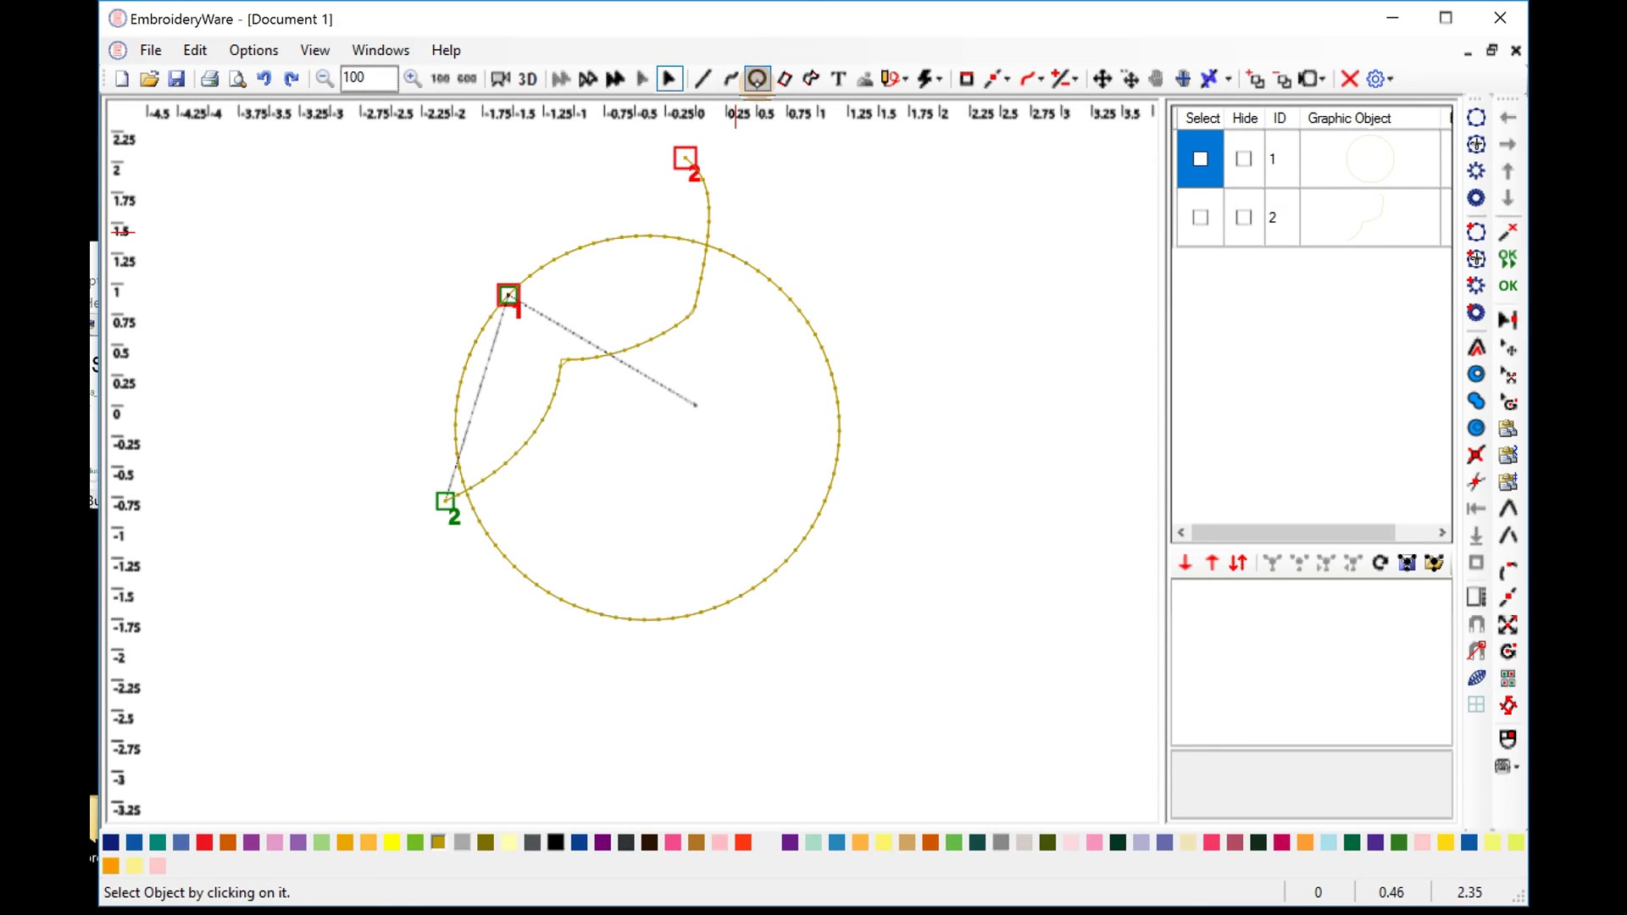
# Draw three small circles inside the big one: lower left, upper right, bottom centre
pyautogui.click(757, 79)
pyautogui.moveTo(580, 535); pyautogui.dragTo(630, 565)
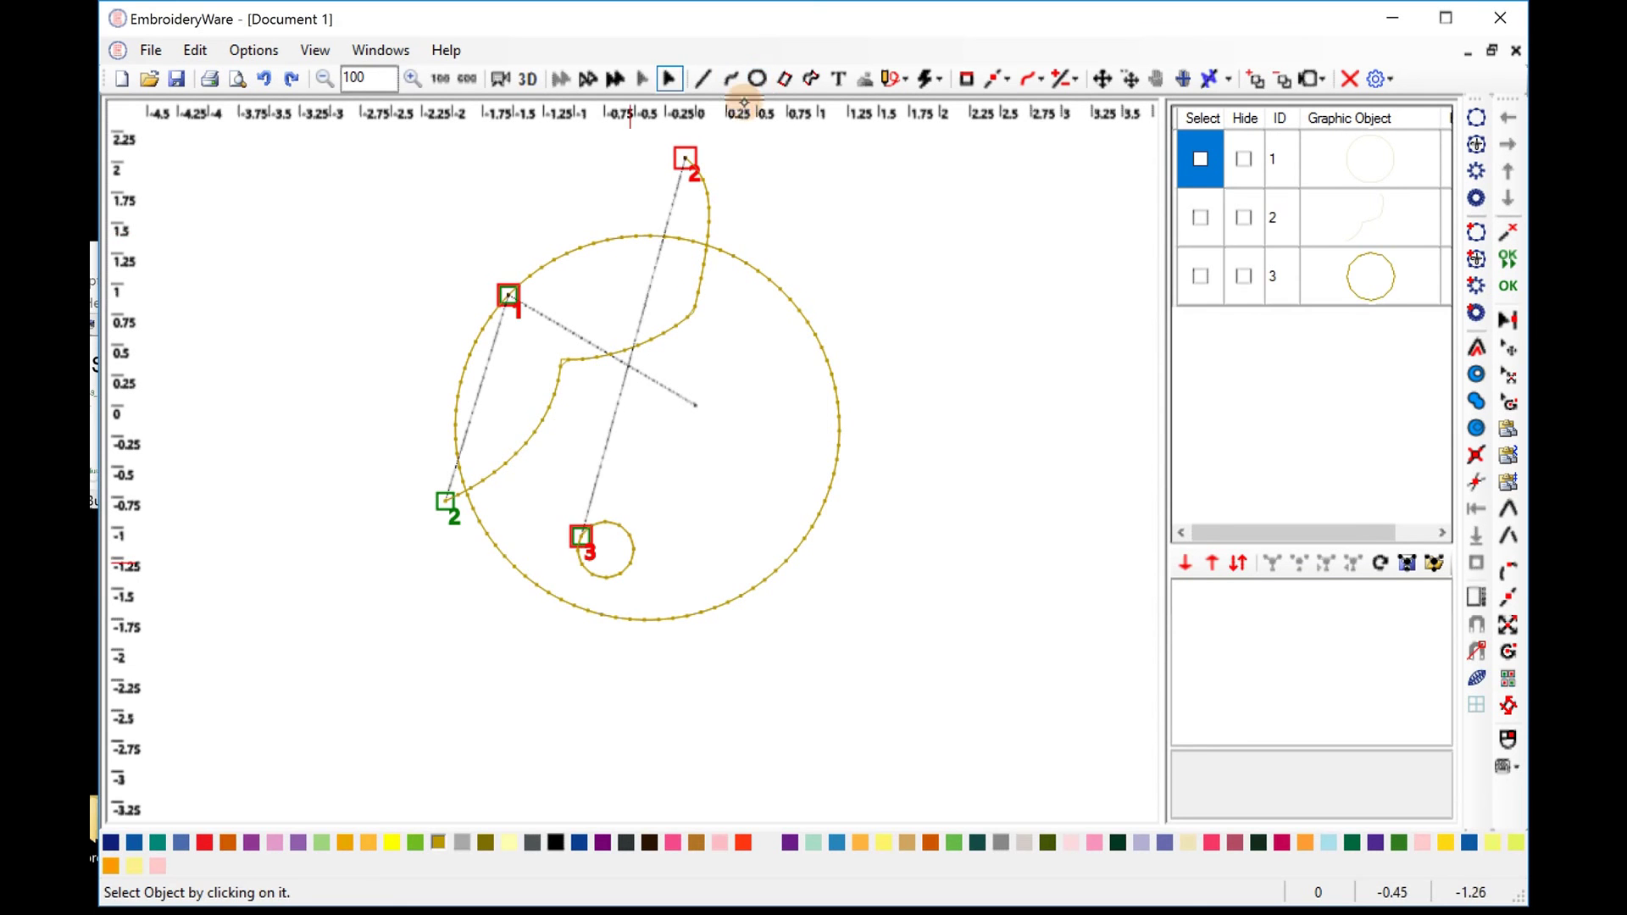
pyautogui.moveTo(755, 325); pyautogui.dragTo(774, 364)
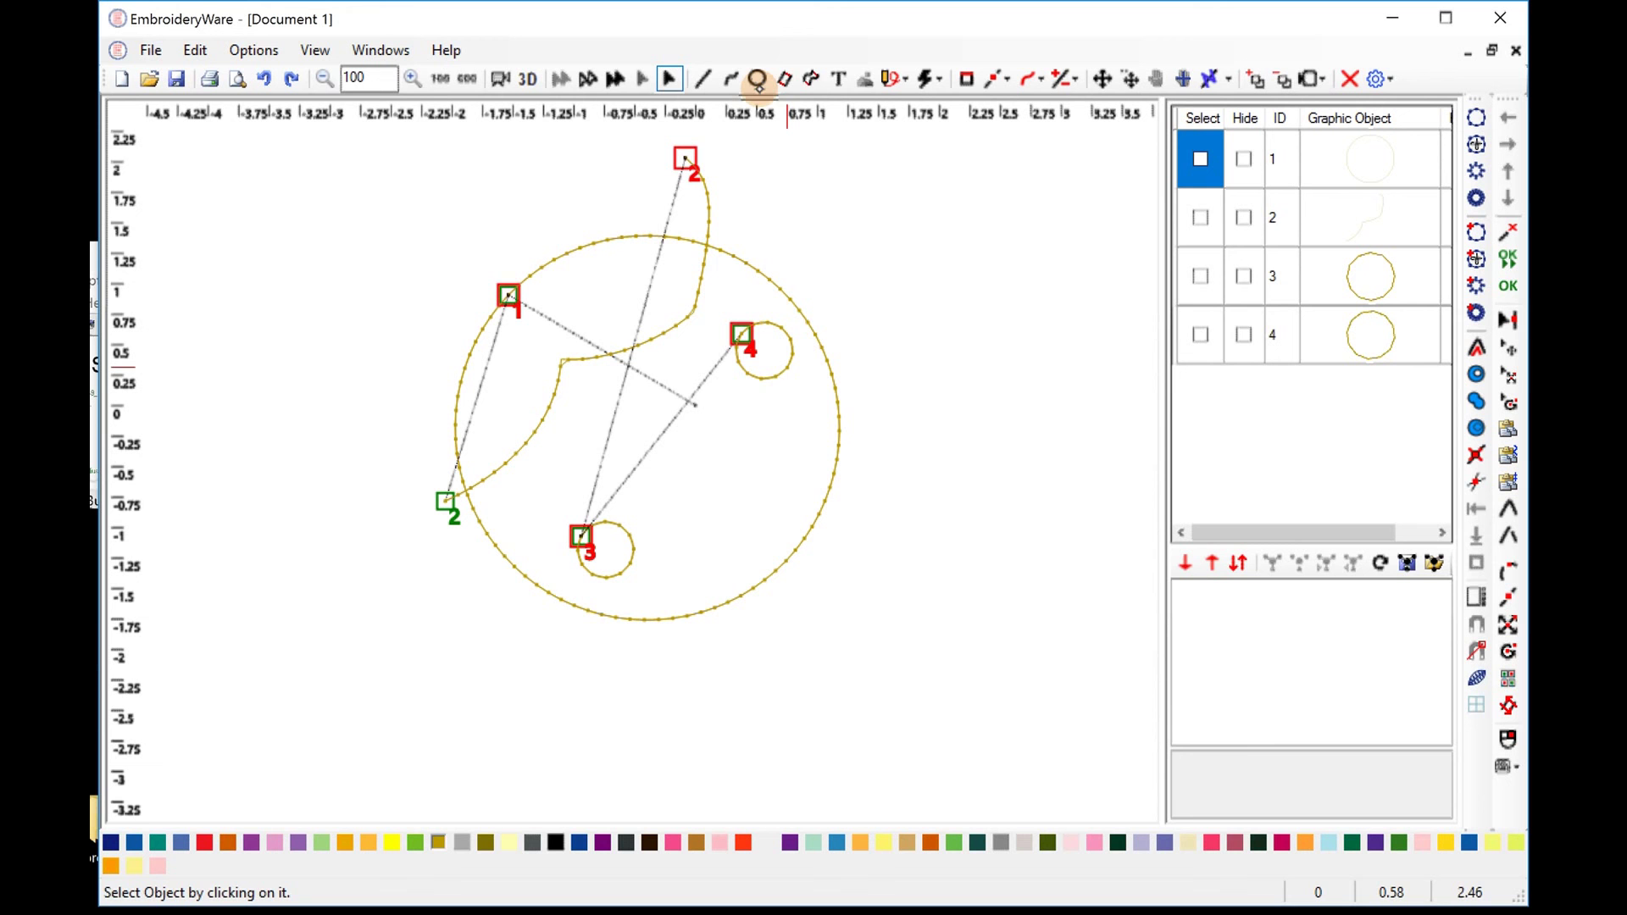
pyautogui.click(756, 79)
pyautogui.moveTo(648, 463); pyautogui.dragTo(725, 531)
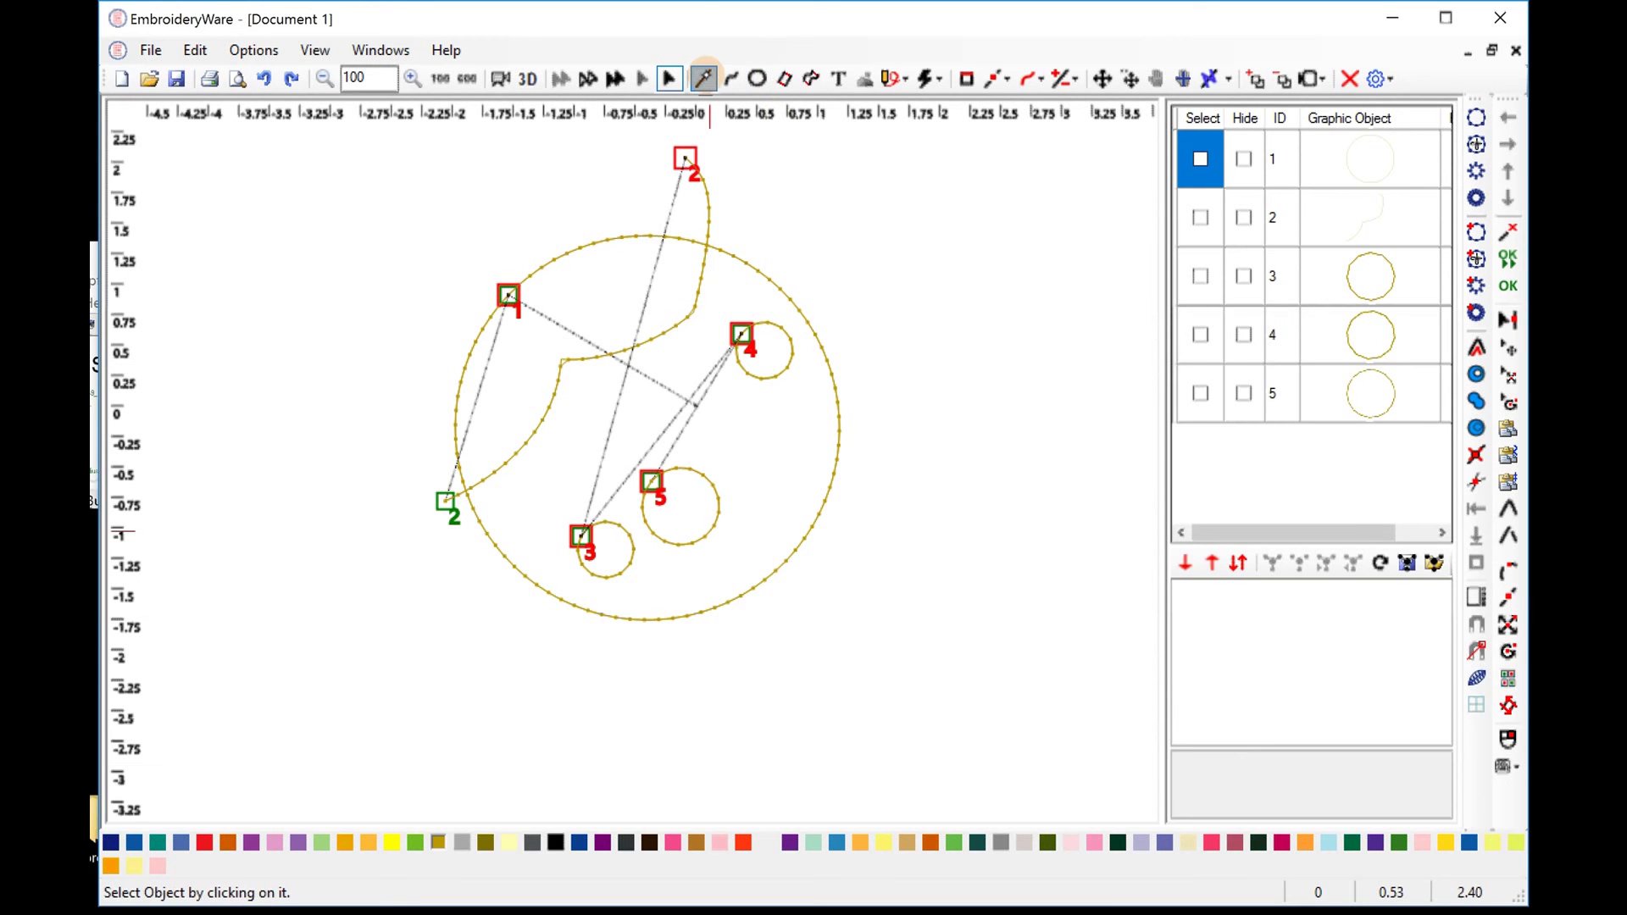
# Draw a straight line from near the circle's centre past its lower-right edge
pyautogui.click(703, 78)
pyautogui.click(669, 404)
pyautogui.click(886, 520)
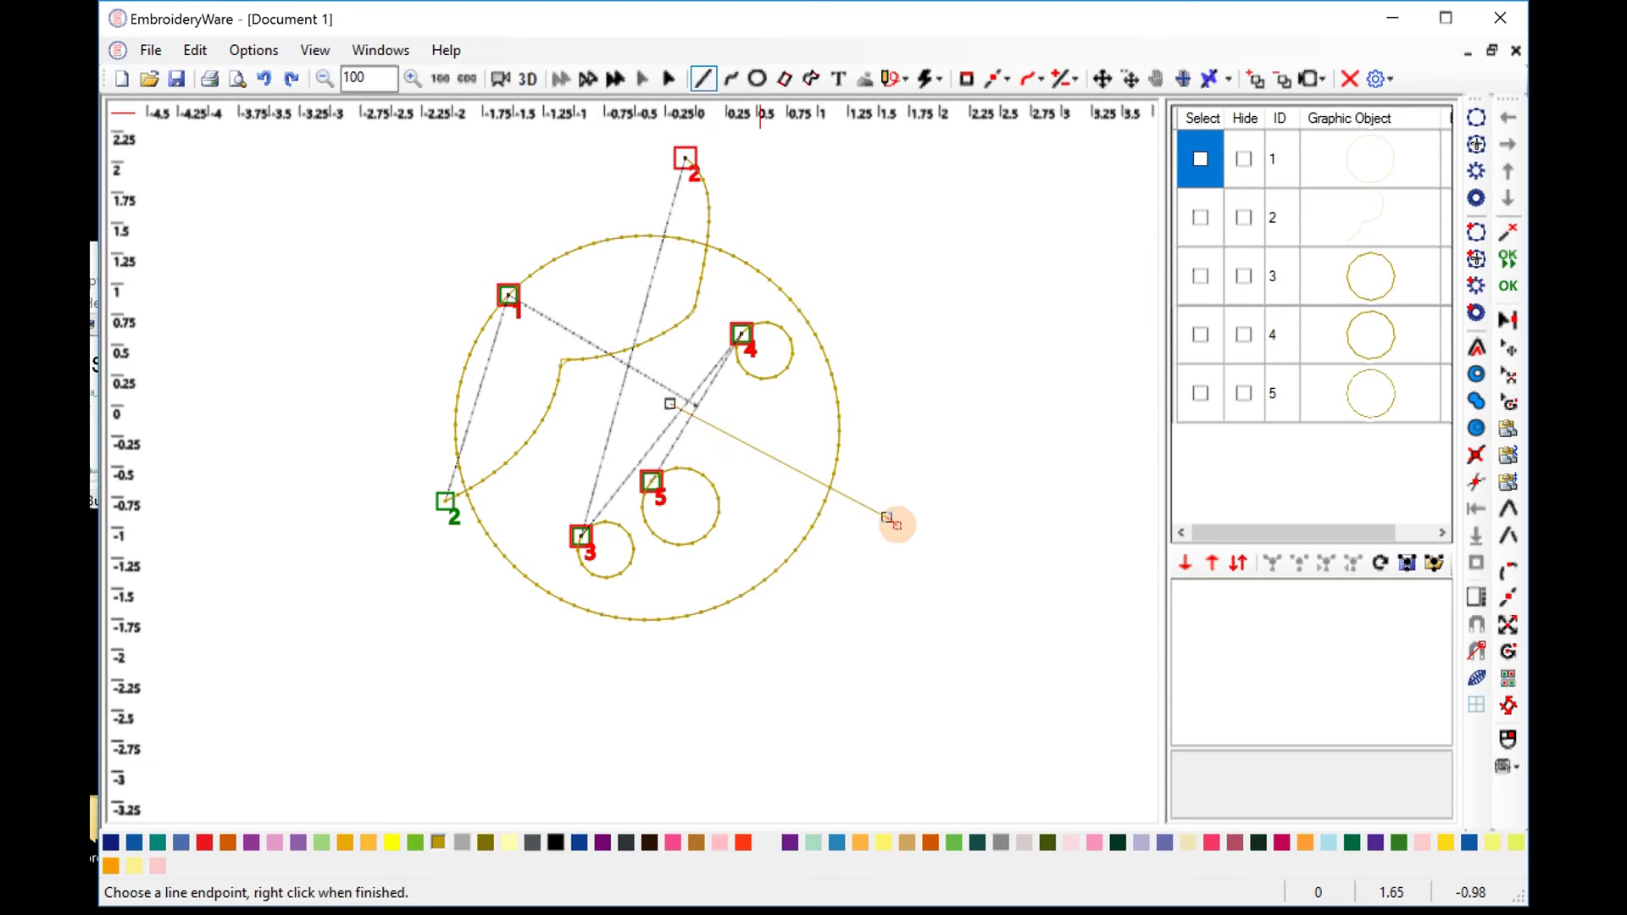
pyautogui.click(1508, 285)
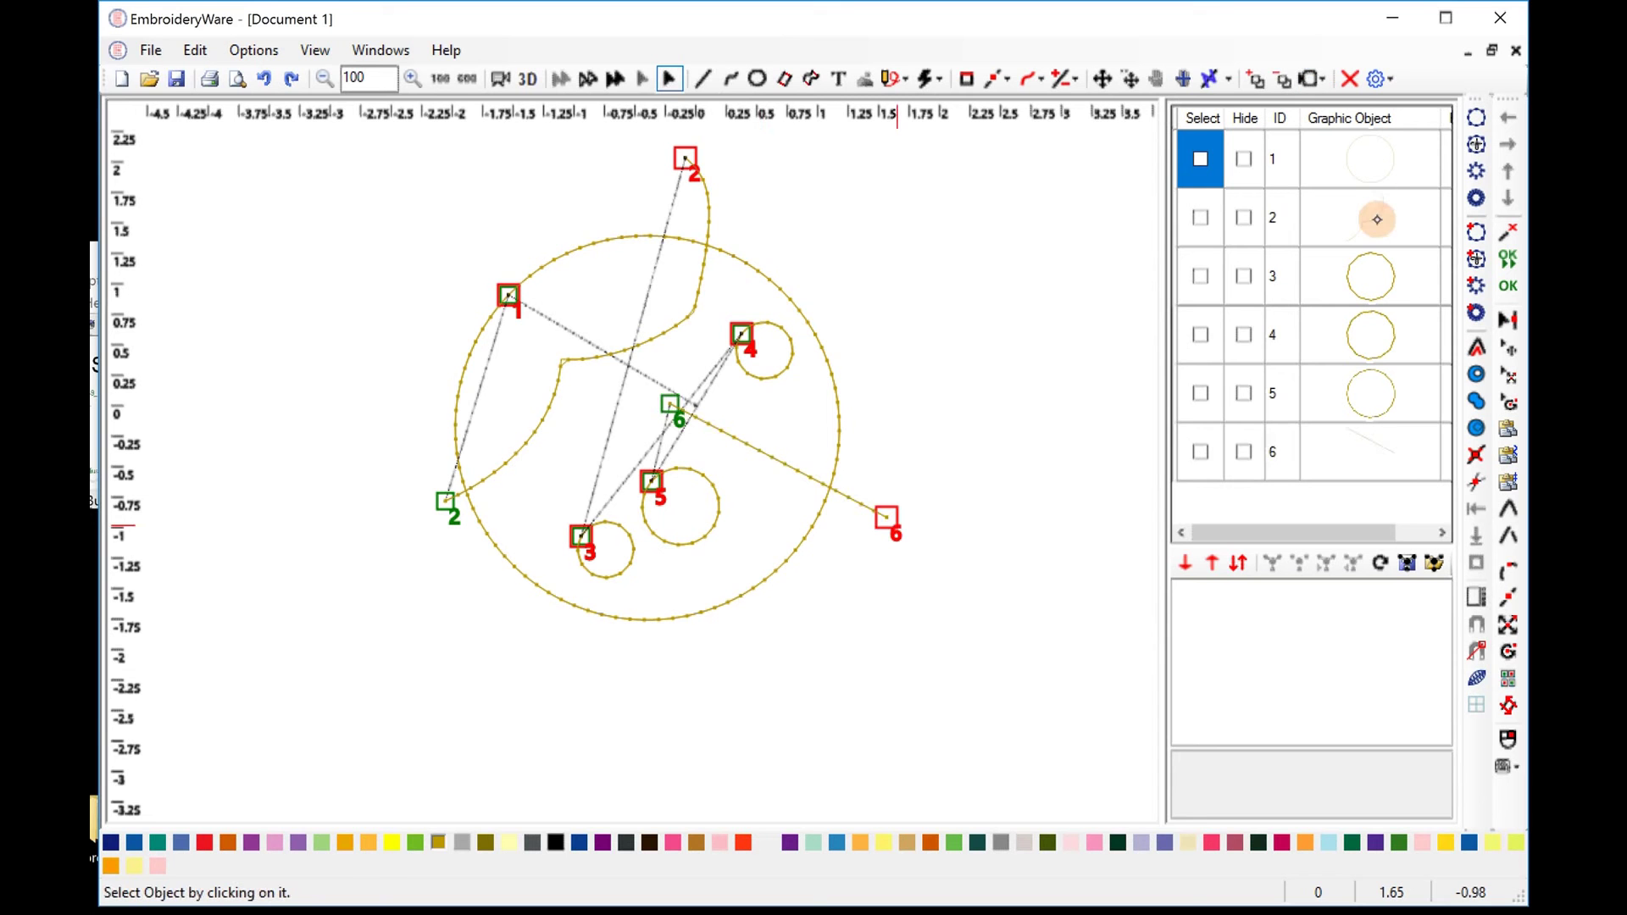
# Select and then deselect the big circle in the object list
pyautogui.click(1296, 172)
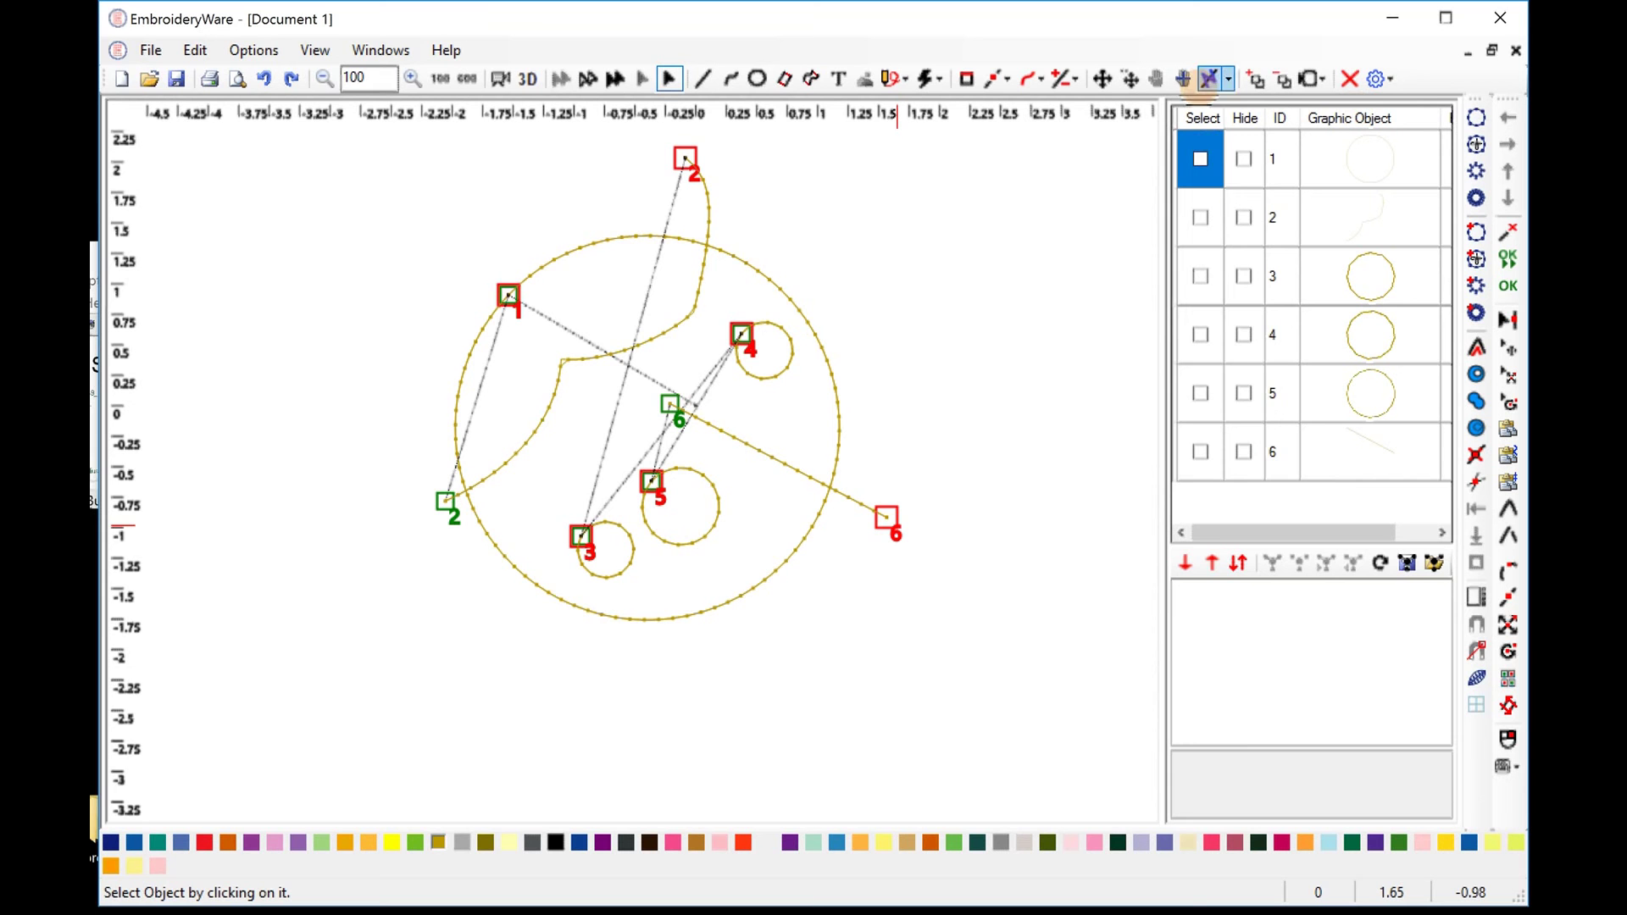
pyautogui.click(1216, 166)
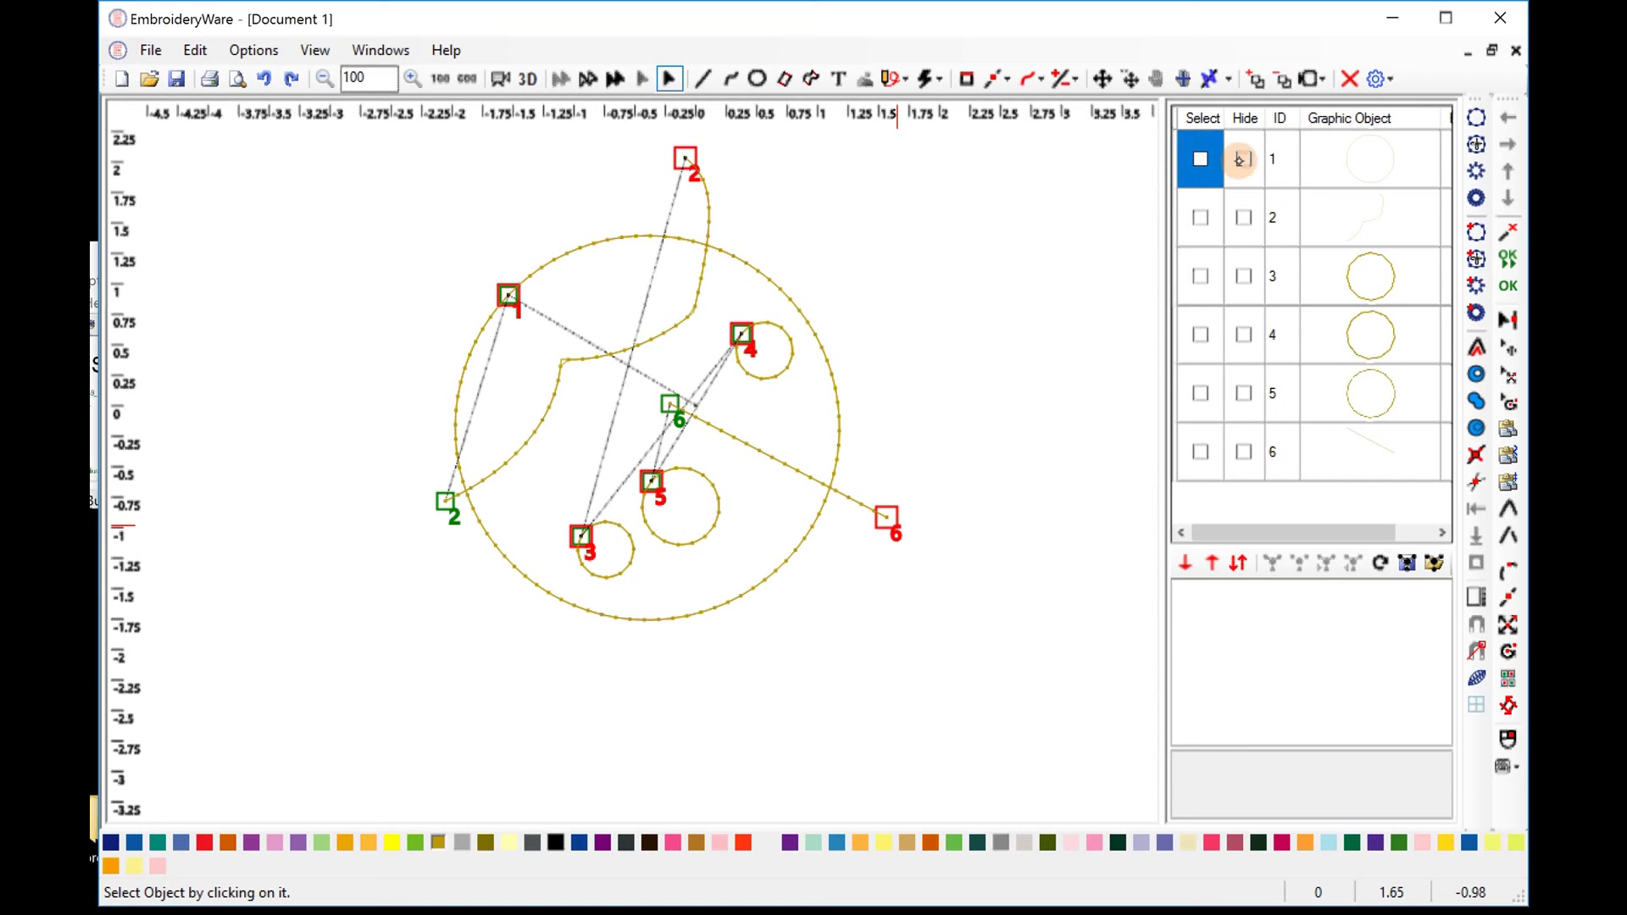
pyautogui.click(1207, 158)
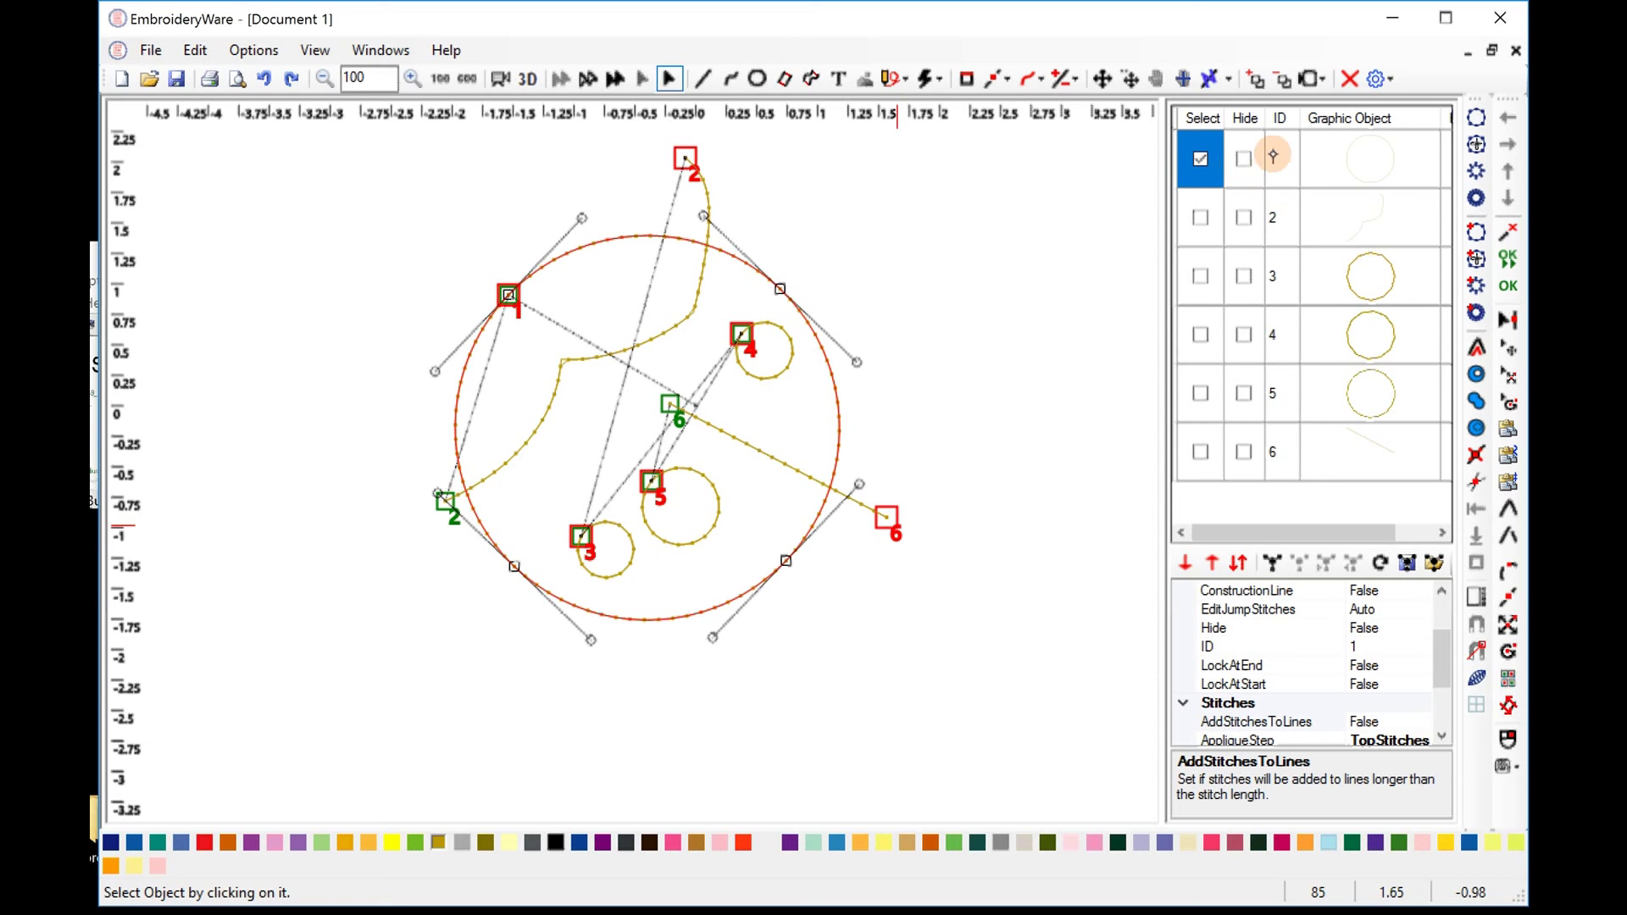
pyautogui.click(1199, 158)
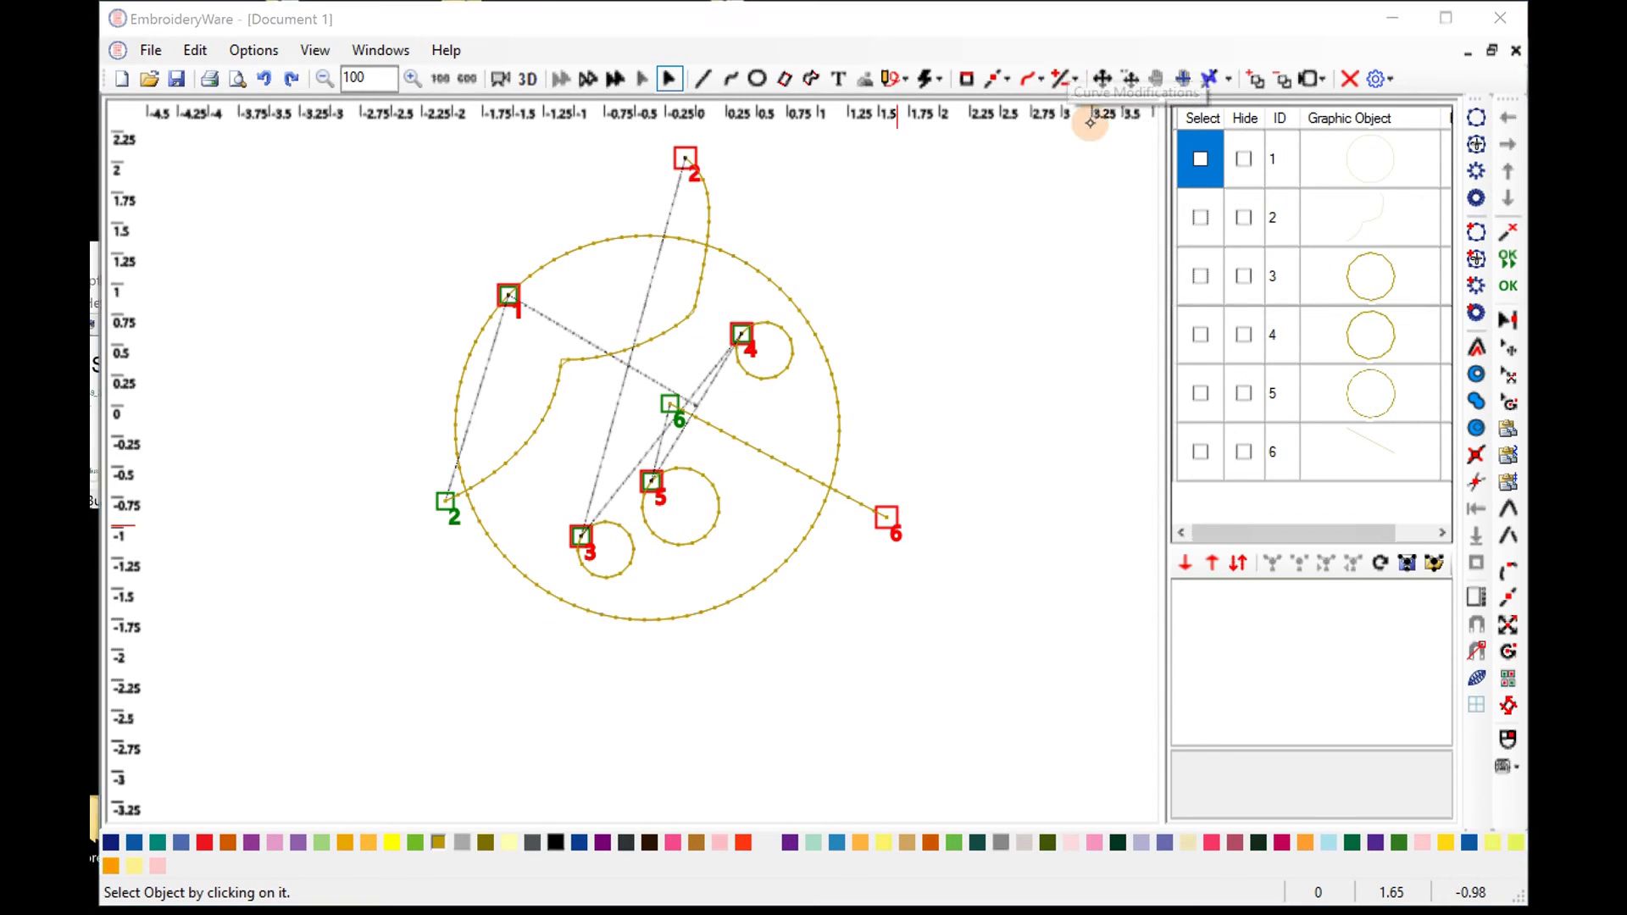
# Open the Curve Modifications dropdown to reach Add Emboss
pyautogui.click(1064, 78)
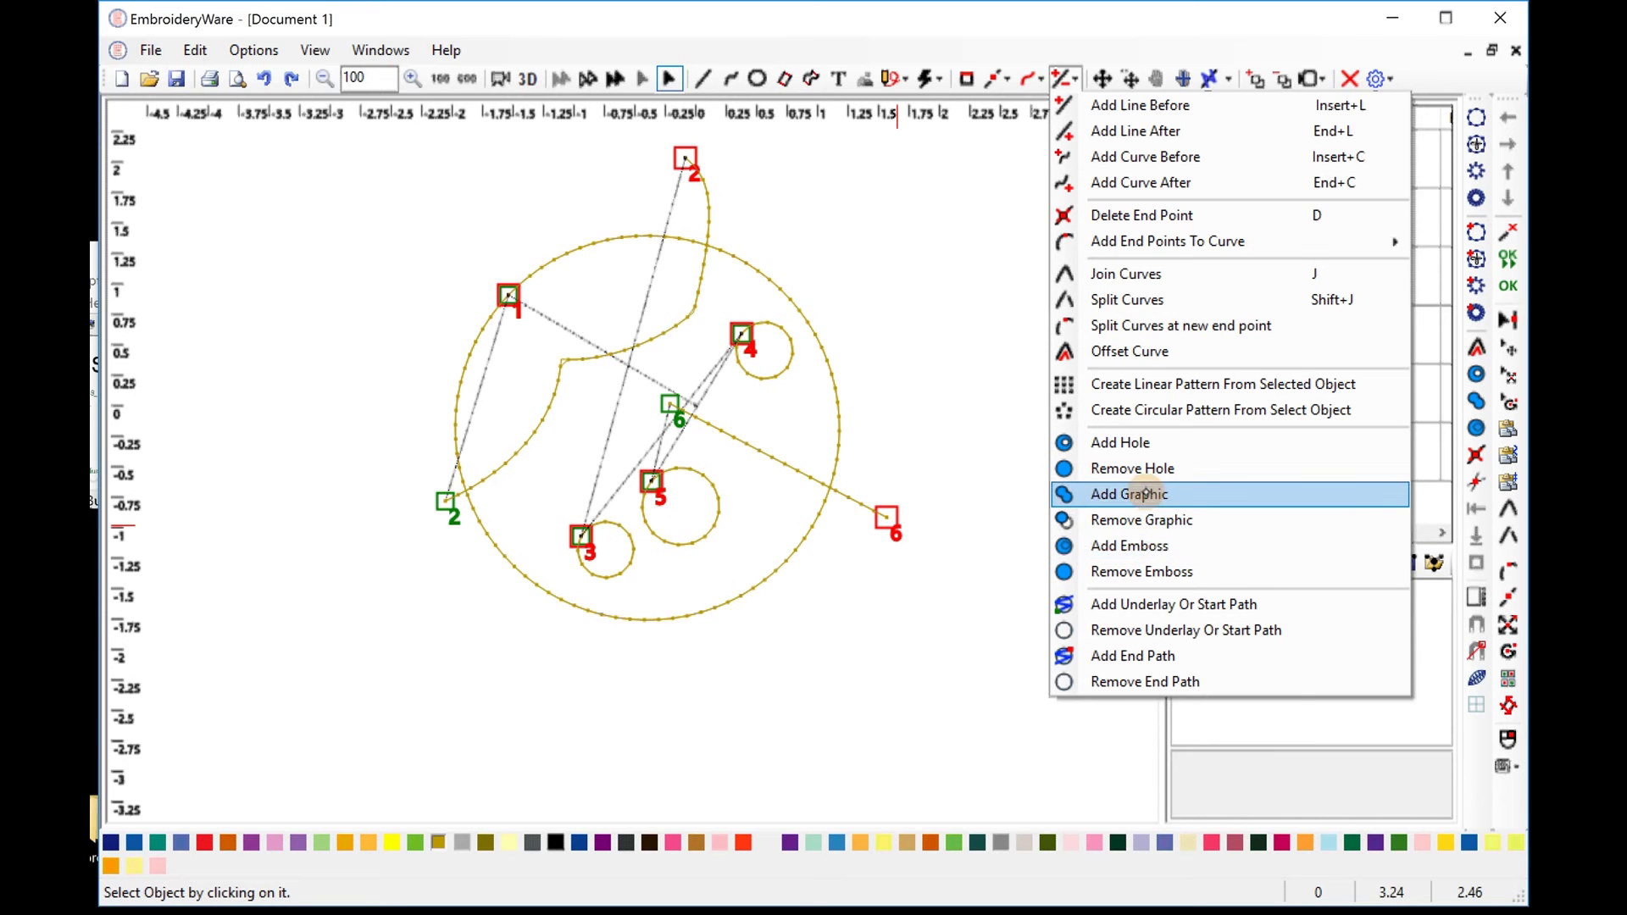
# Start Add Emboss and emboss the upper-right and lower-middle small circles onto the big circle
pyautogui.click(1118, 543)
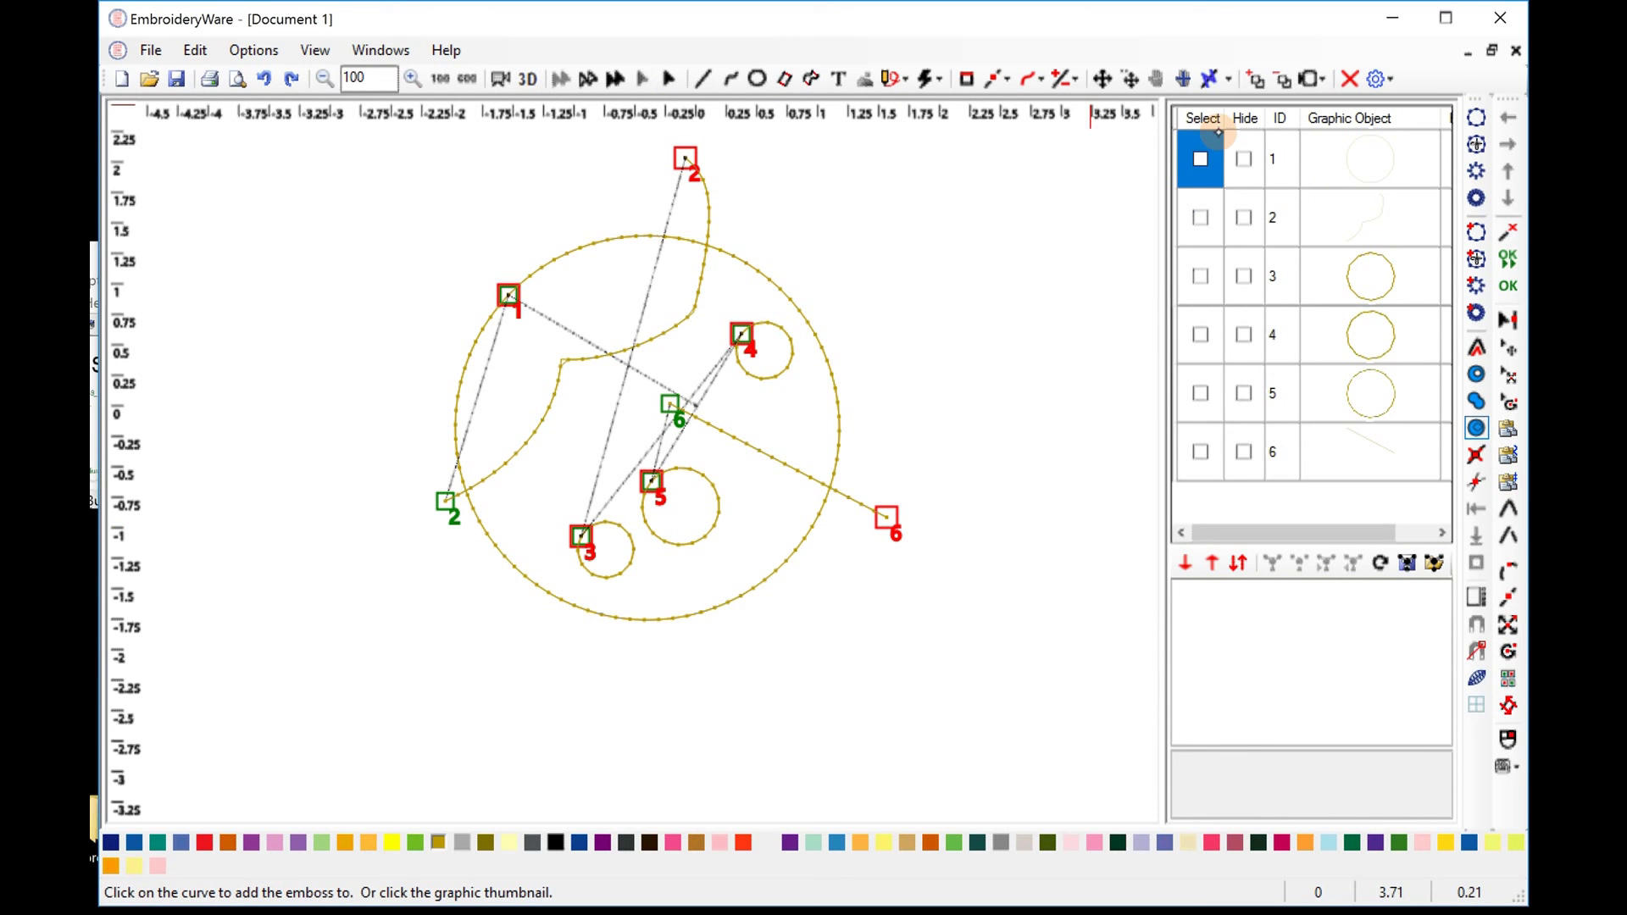
pyautogui.click(1218, 129)
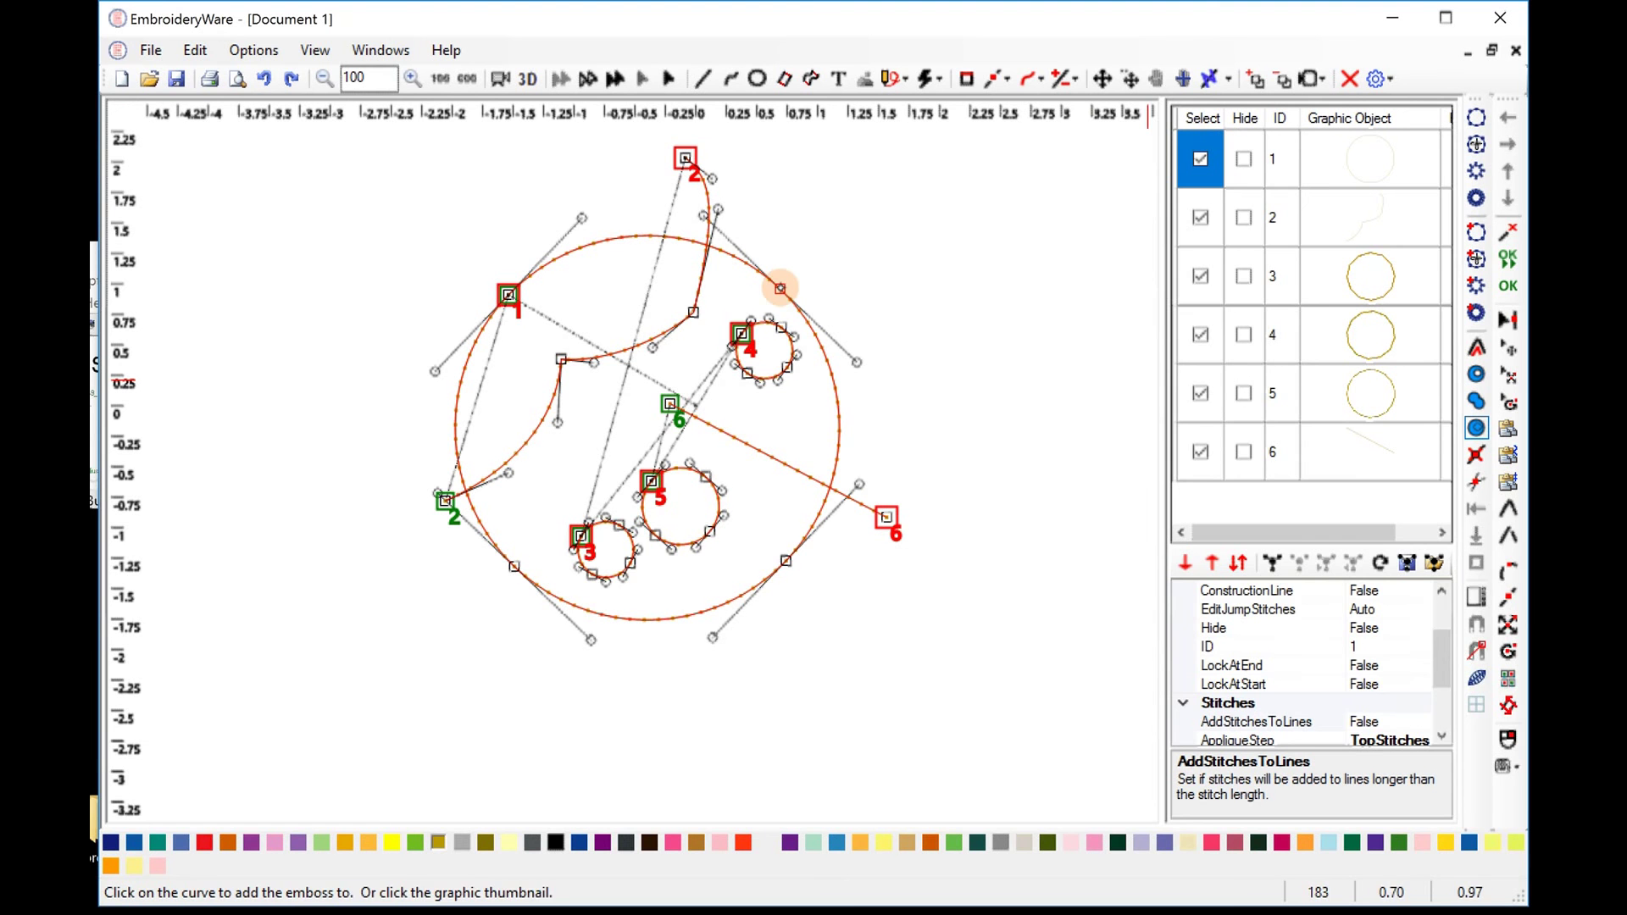
pyautogui.click(780, 289)
pyautogui.click(781, 327)
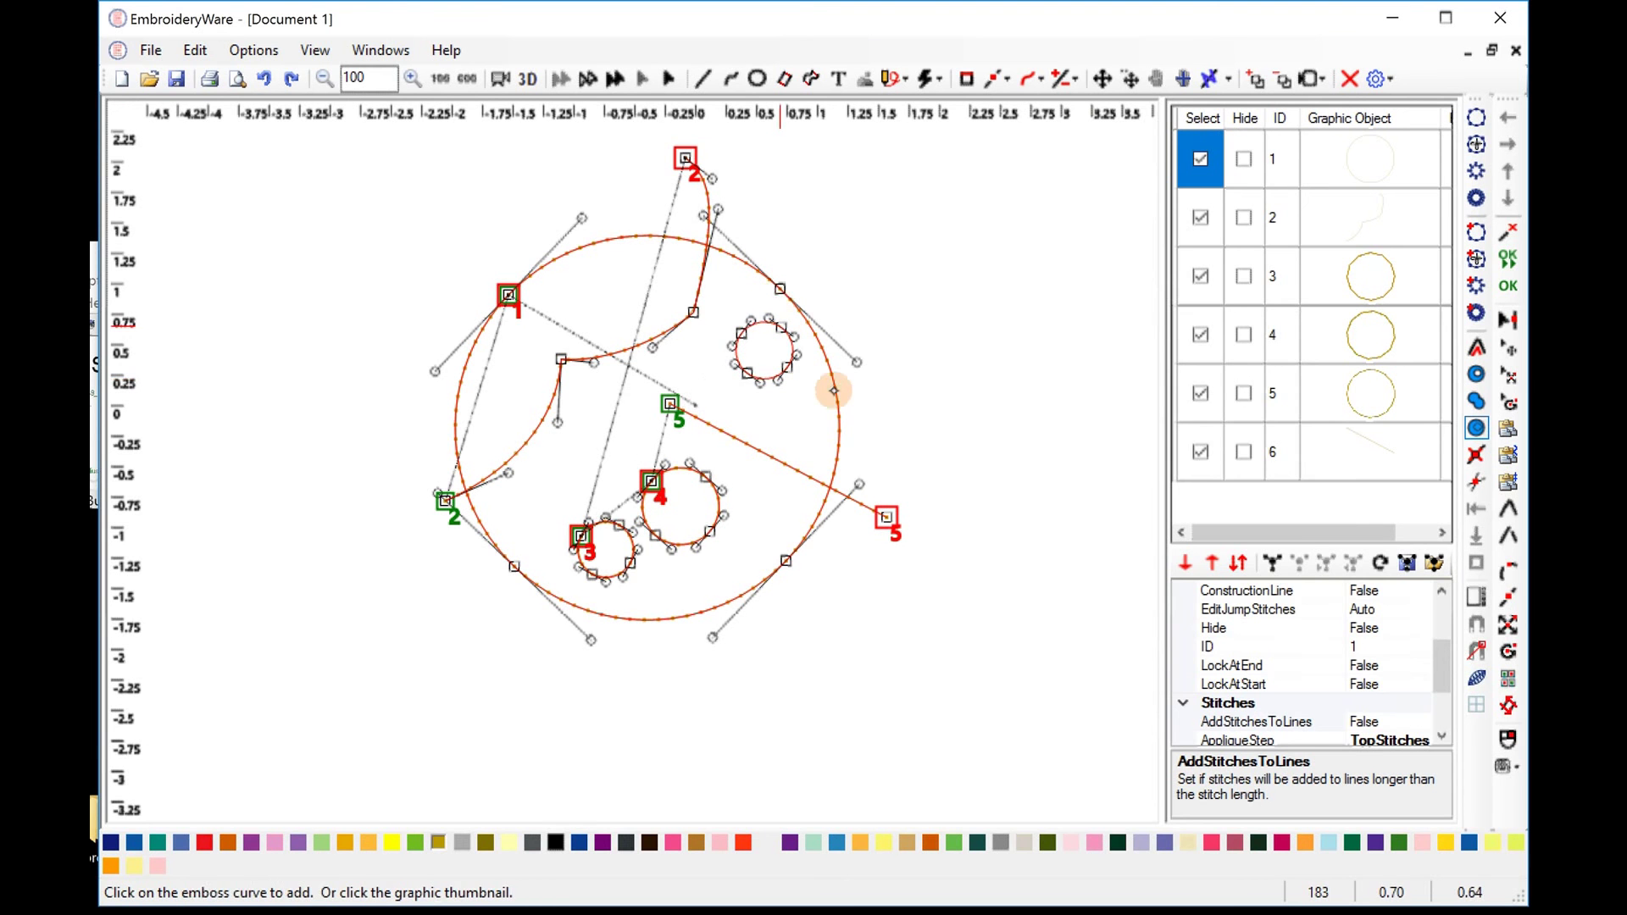
pyautogui.click(779, 288)
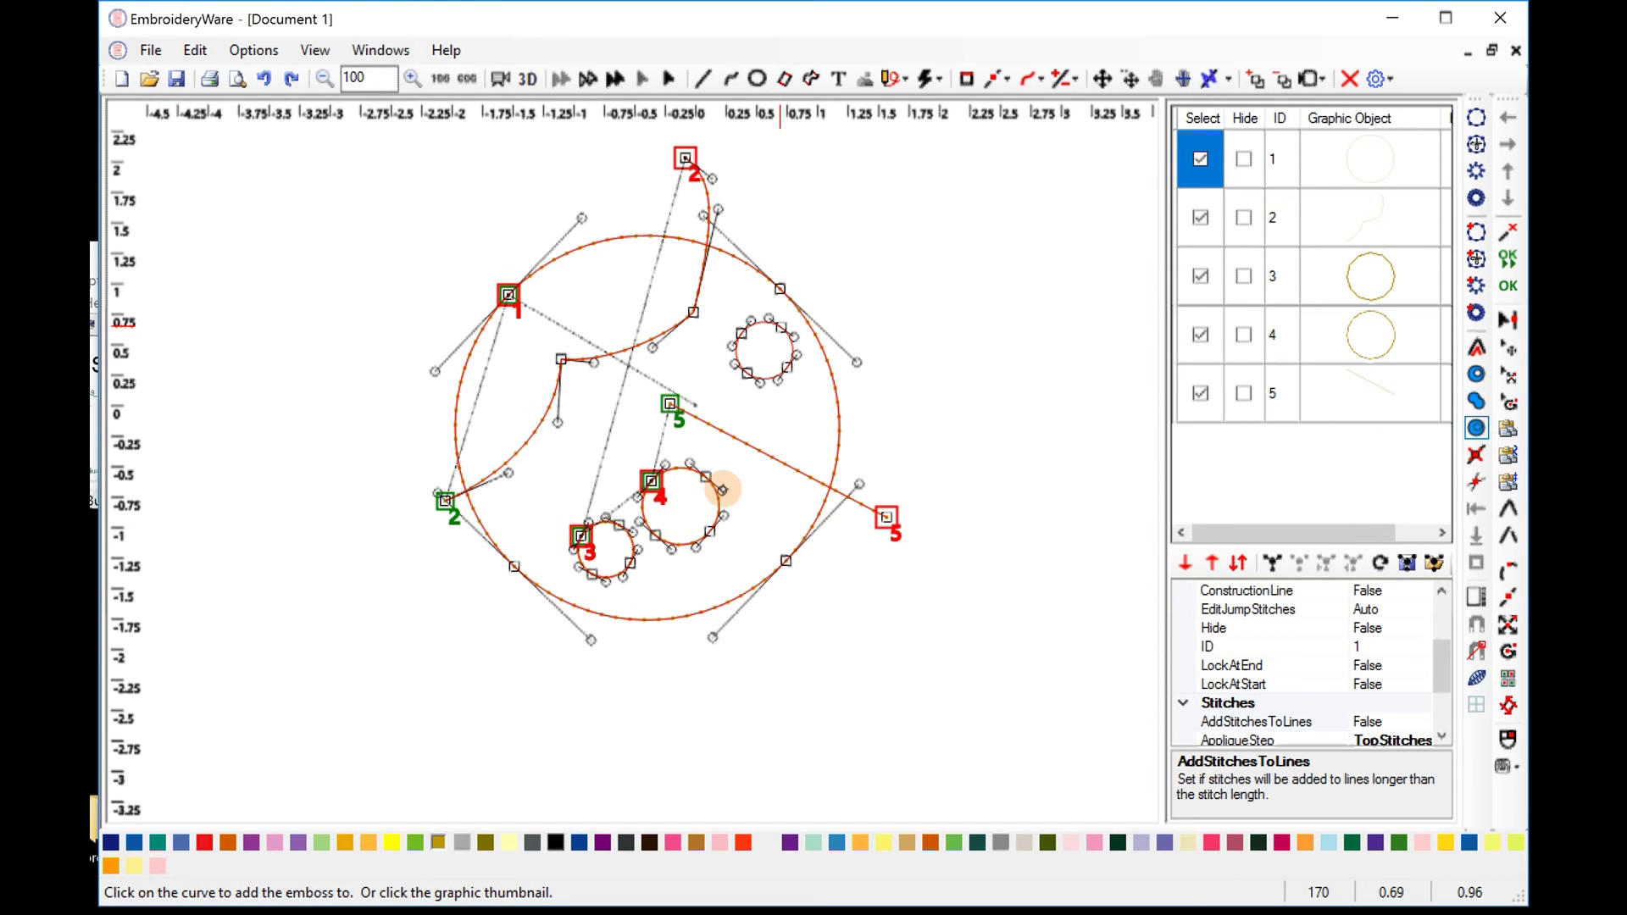
pyautogui.click(723, 489)
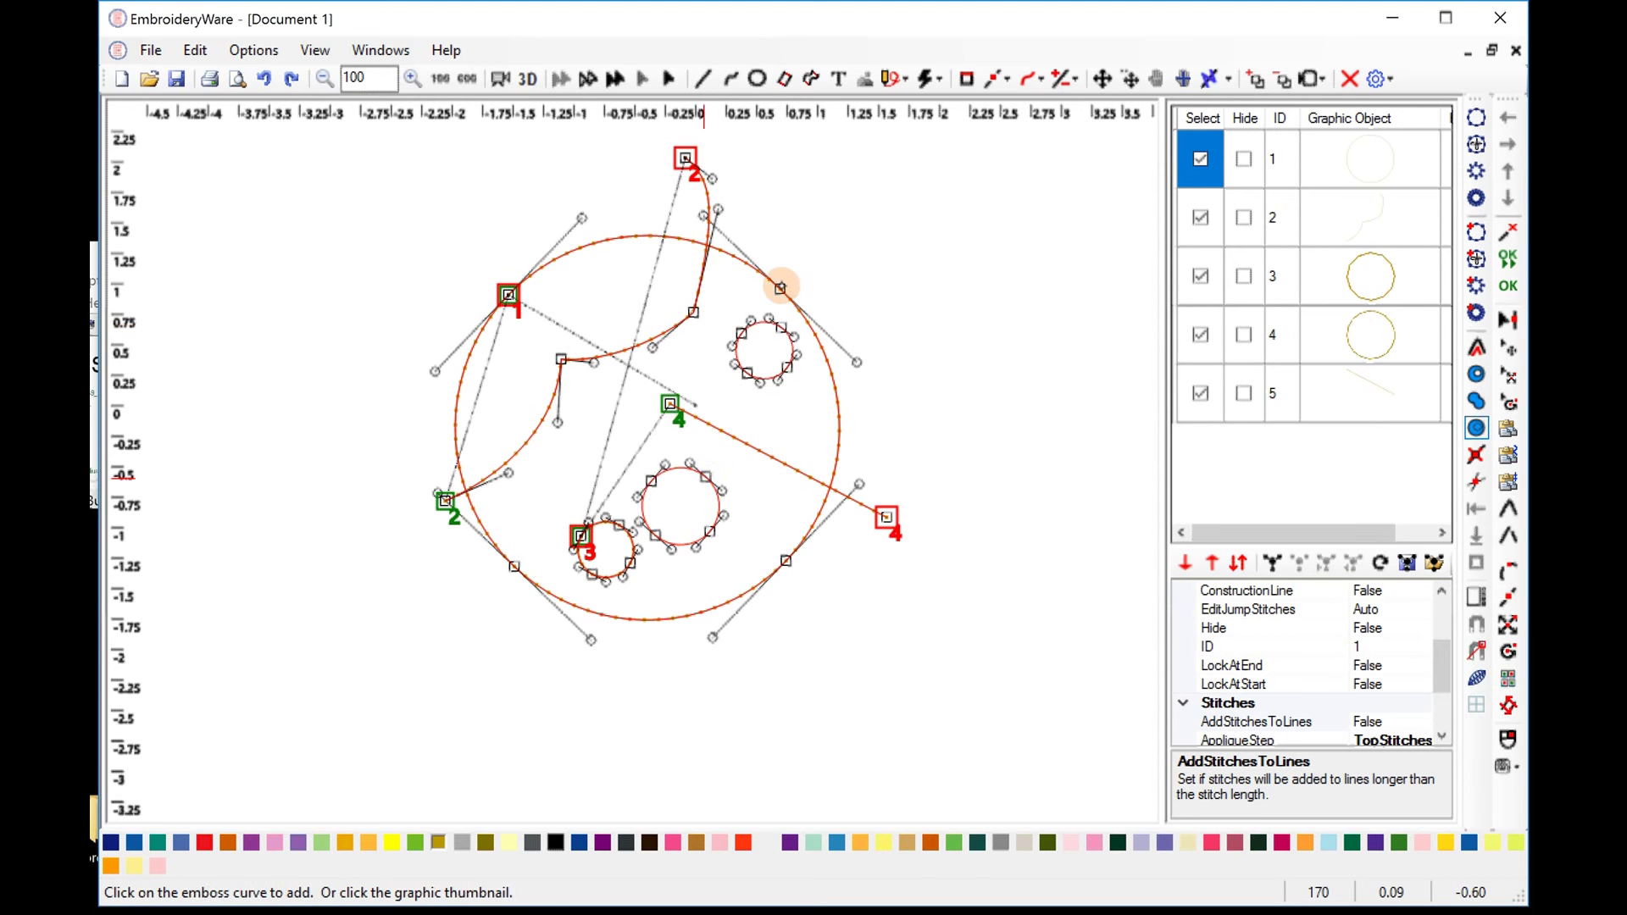
pyautogui.click(780, 288)
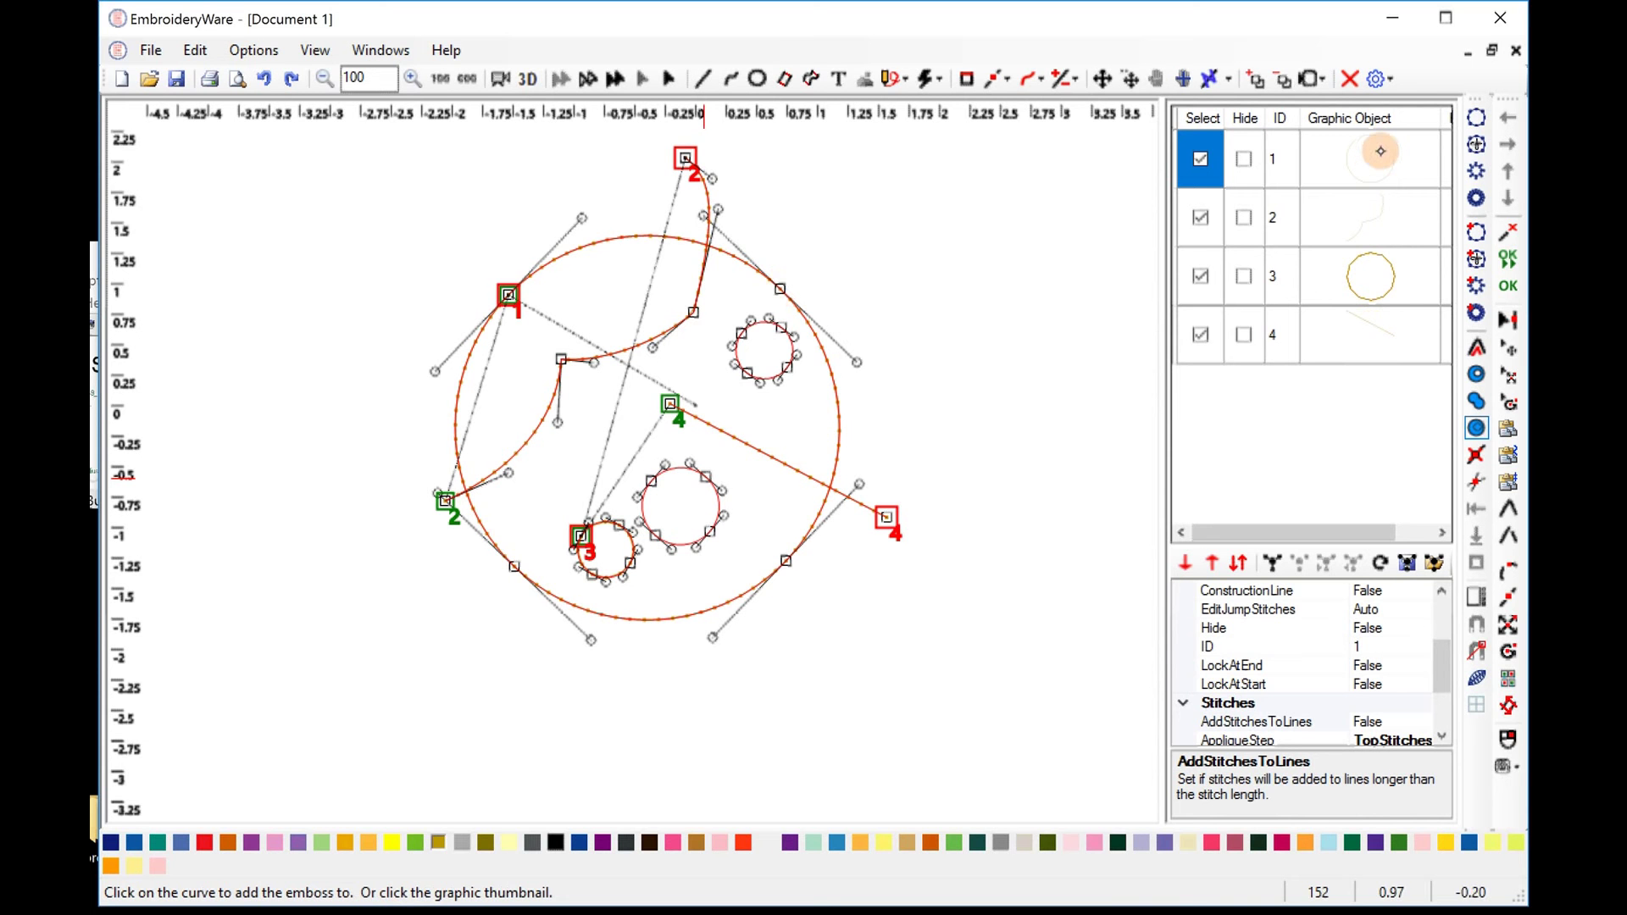
# Emboss the inner curve, lower-left small circle and straight line onto the big circle
pyautogui.click(1376, 161)
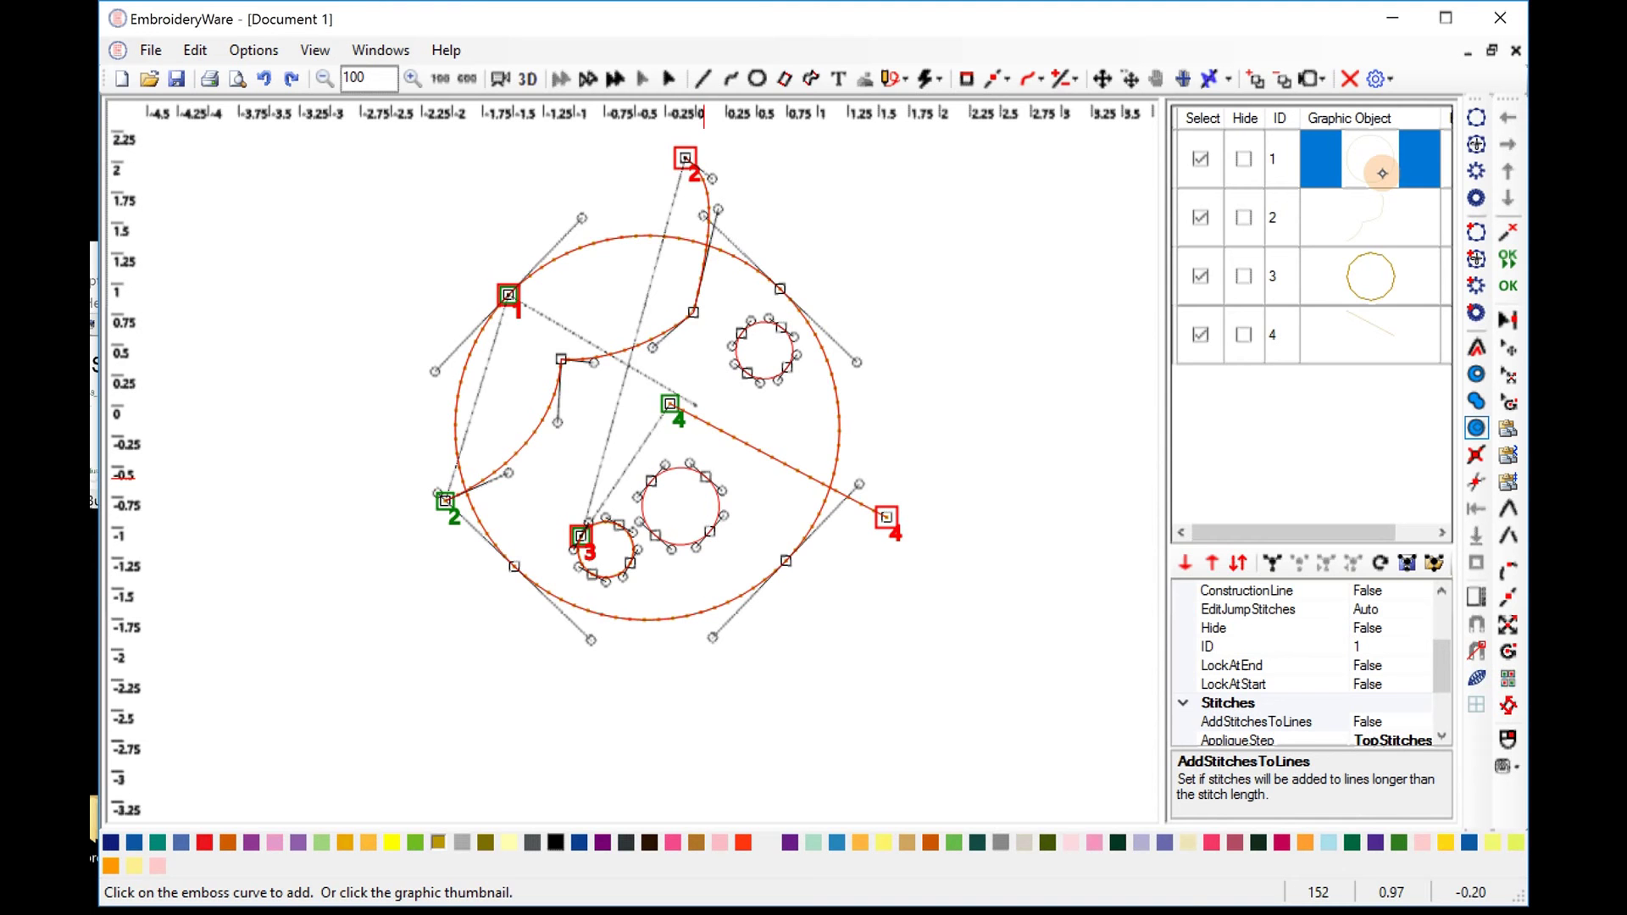
pyautogui.click(1397, 175)
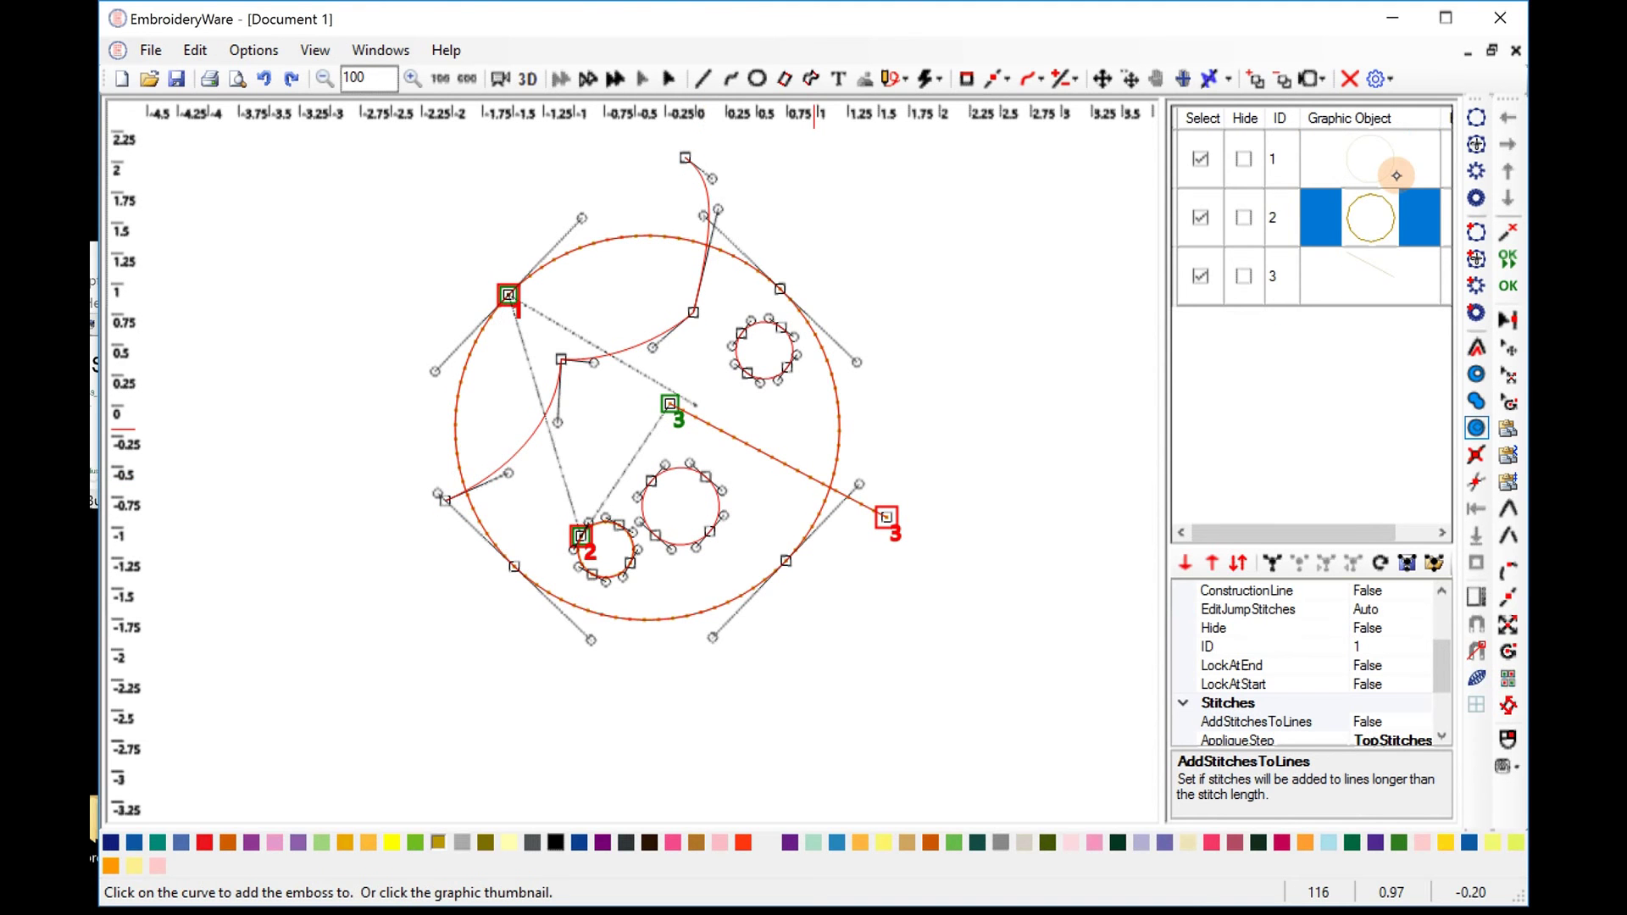
pyautogui.click(1396, 175)
pyautogui.click(1371, 216)
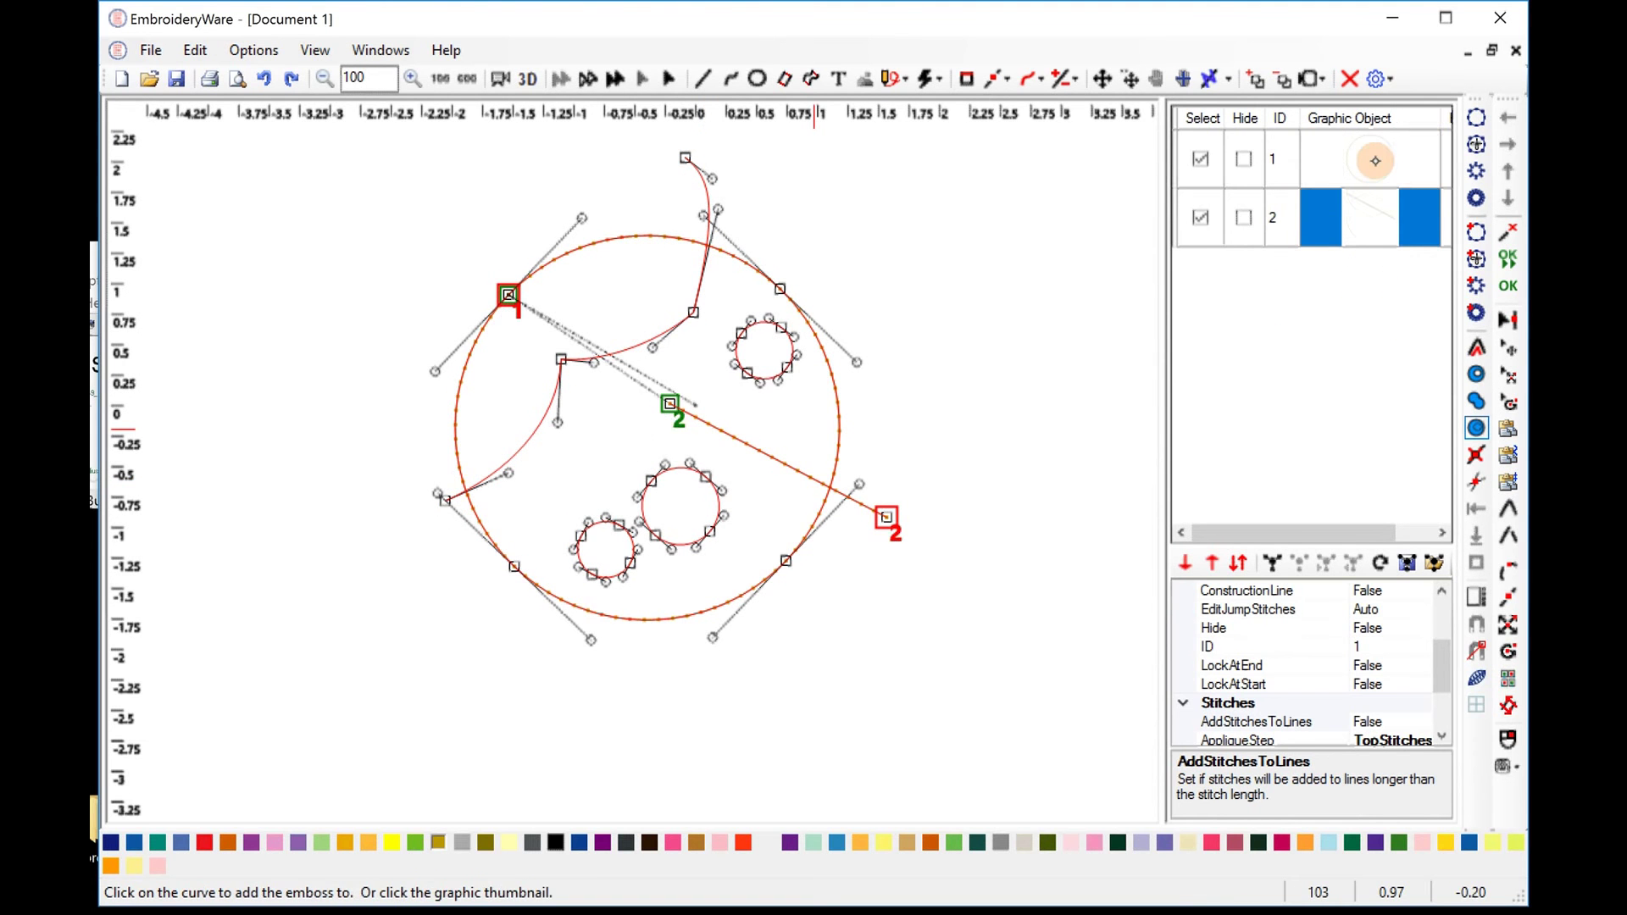
pyautogui.click(1374, 161)
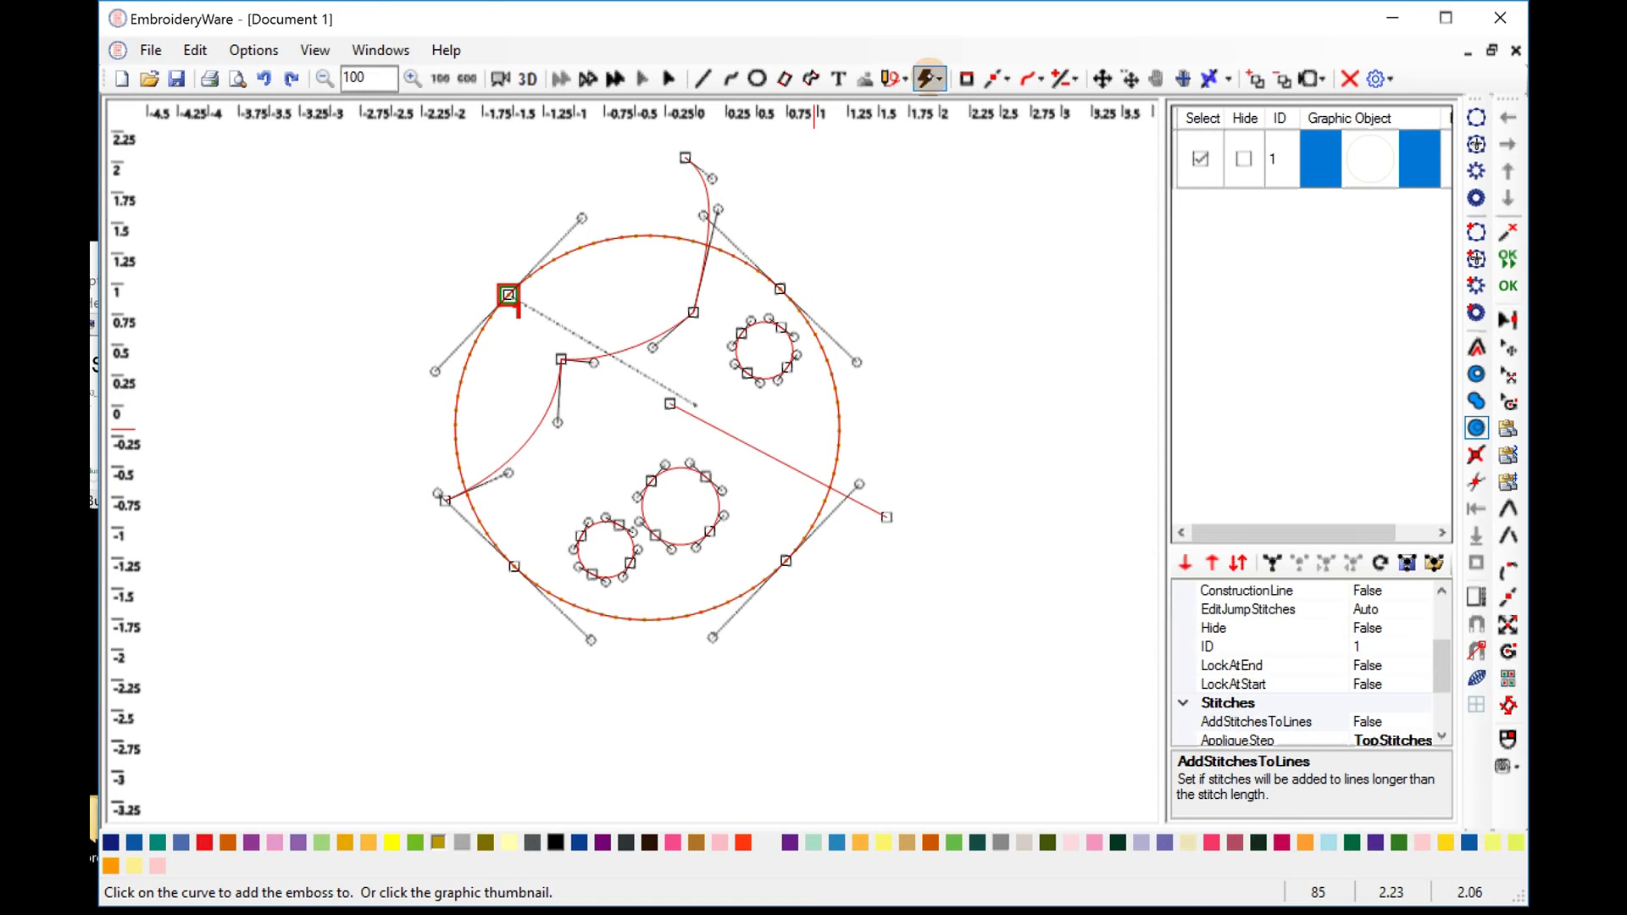
# Set the big circle's stitch type to Fill TopStitches and show the 3D preview
pyautogui.click(929, 77)
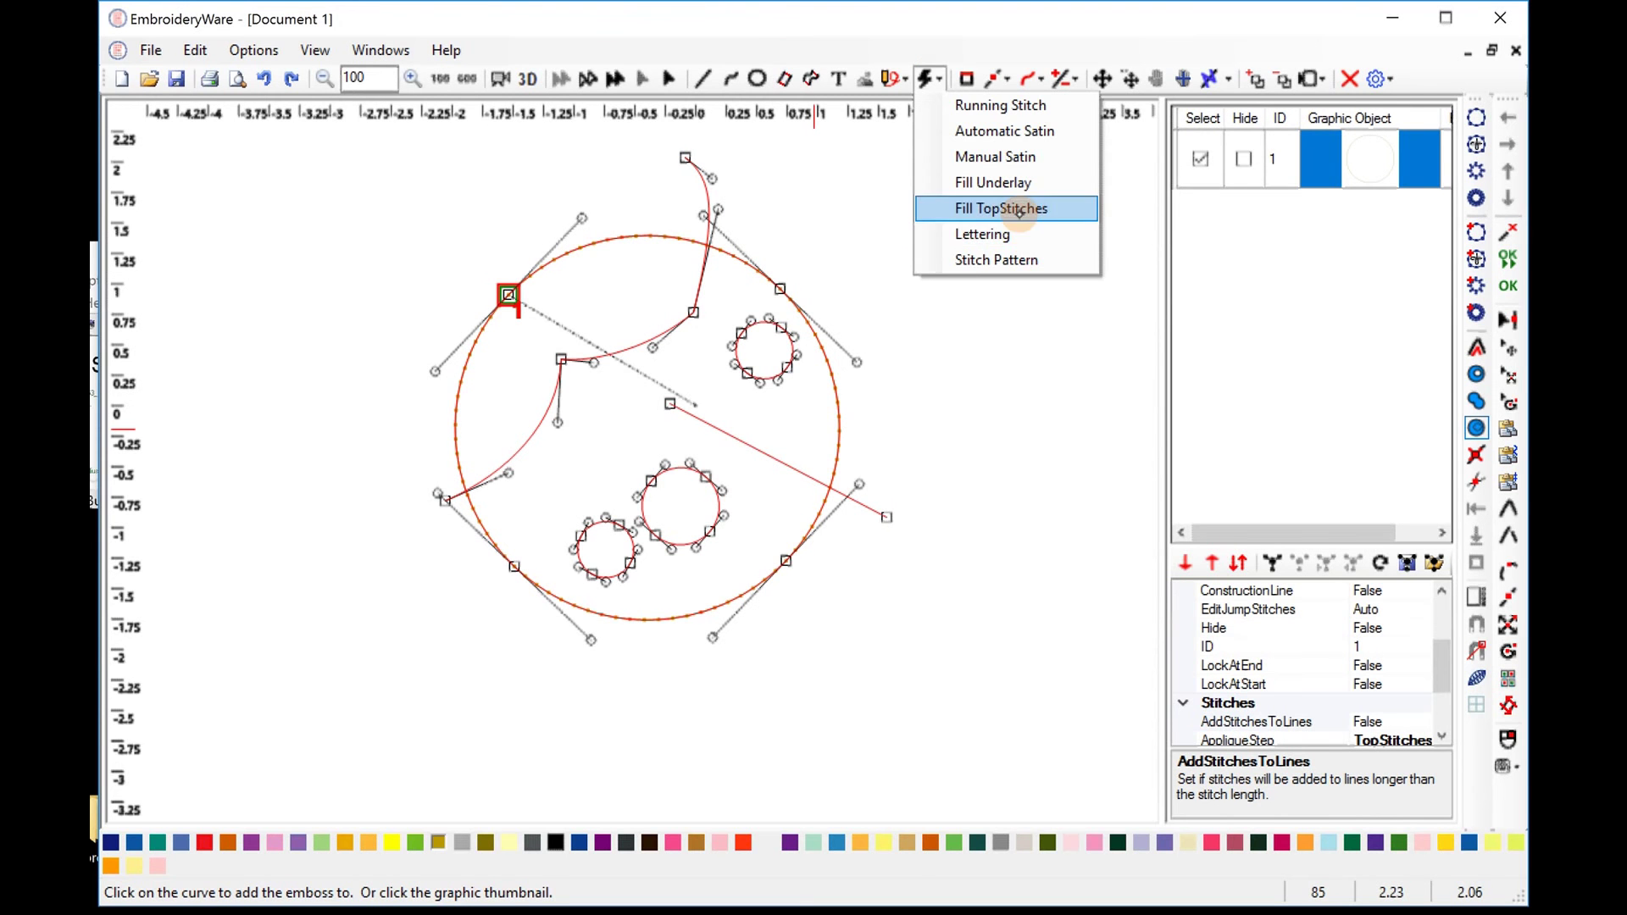
pyautogui.click(1019, 212)
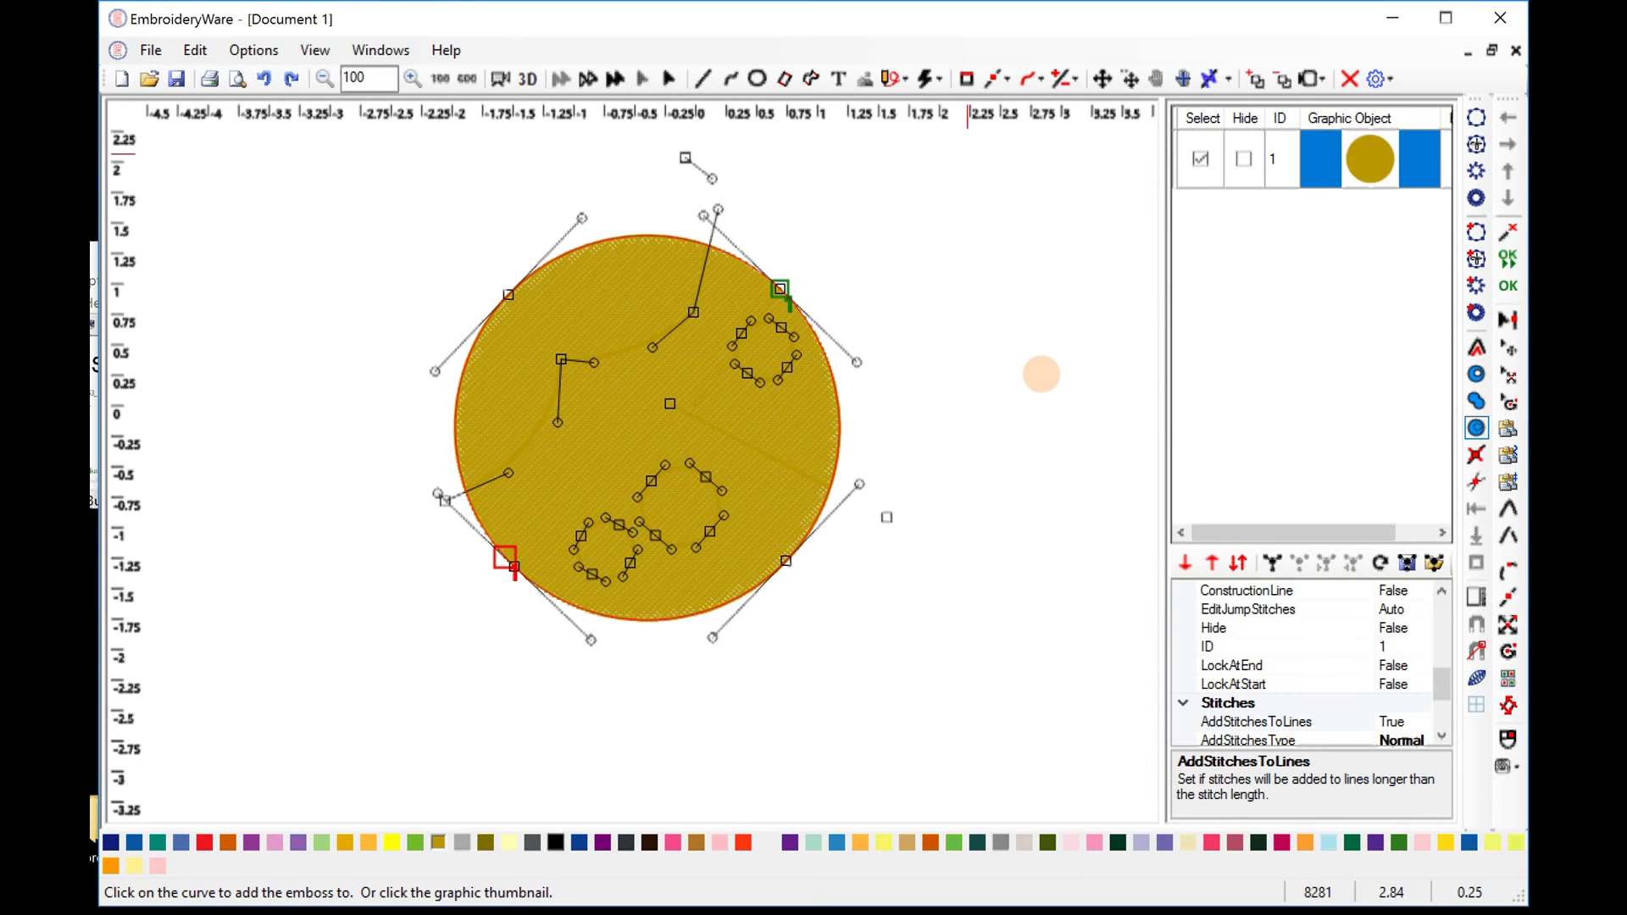
pyautogui.click(524, 79)
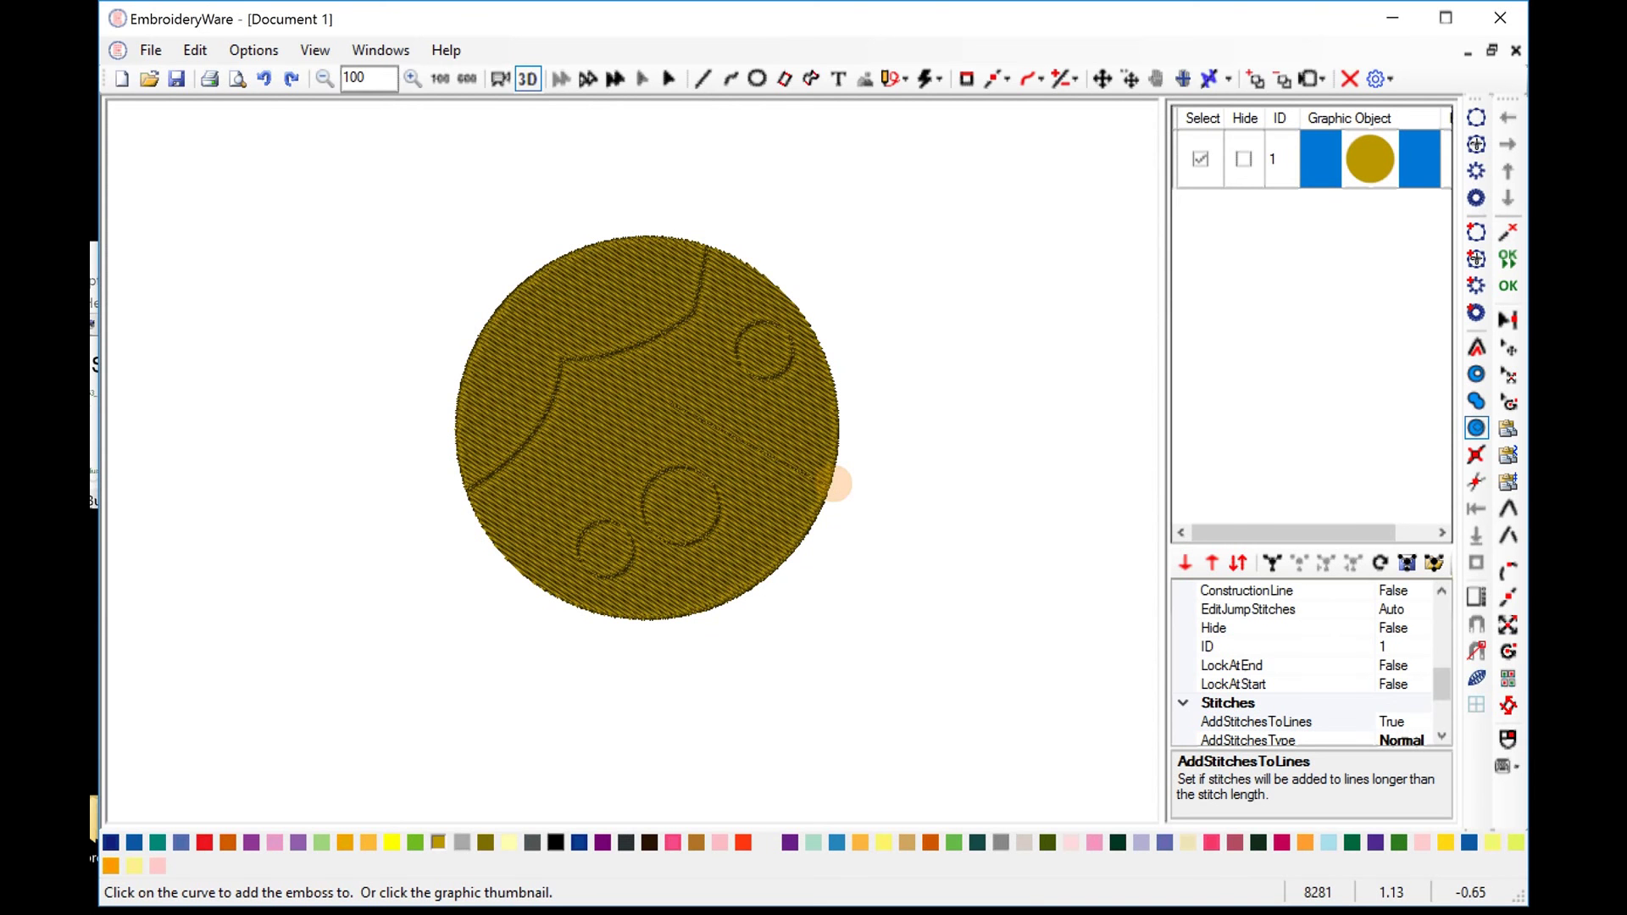
# Back in the flat view, enlarge the properties pane and select the circle's EmbossSettings property
pyautogui.click(412, 78)
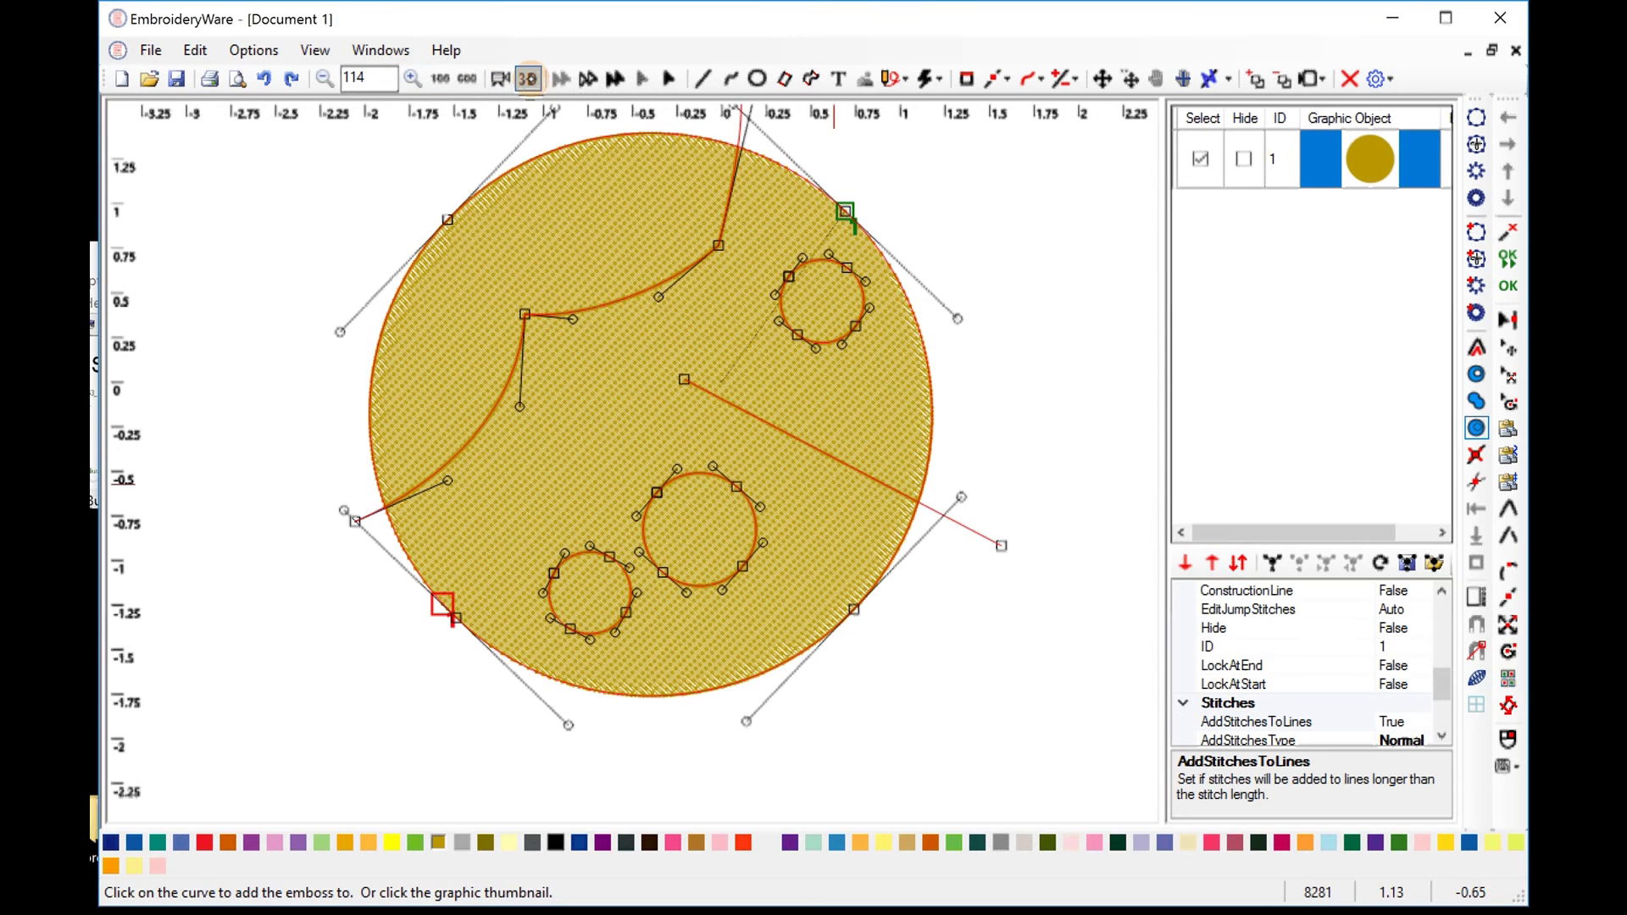
pyautogui.click(527, 78)
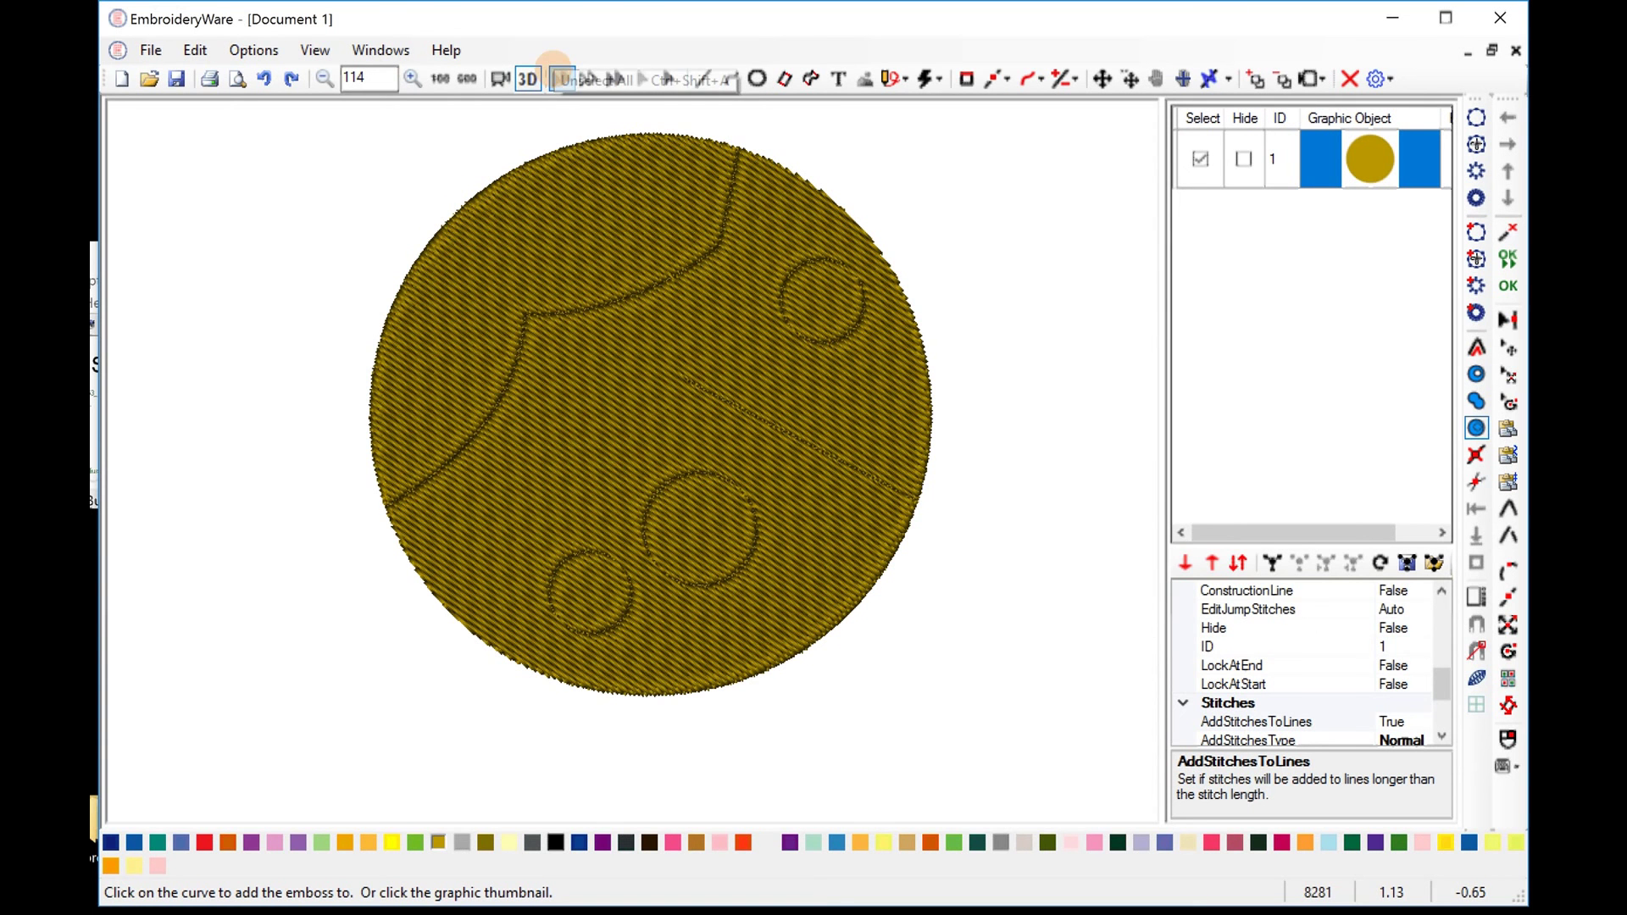
pyautogui.moveTo(1353, 547); pyautogui.dragTo(1353, 339)
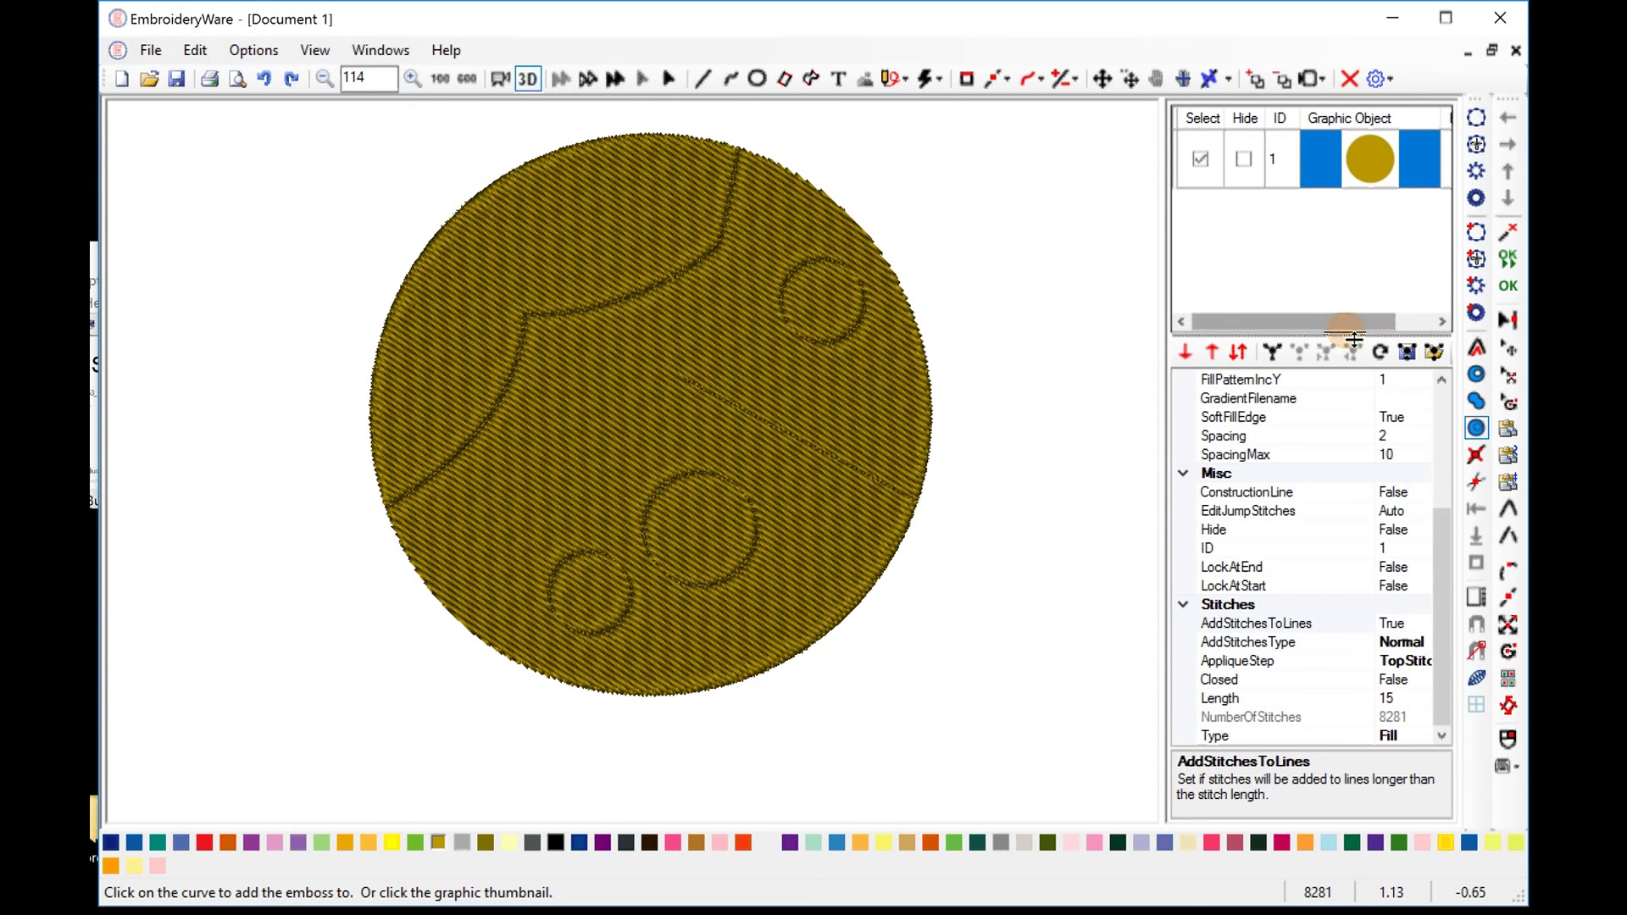
pyautogui.click(1201, 158)
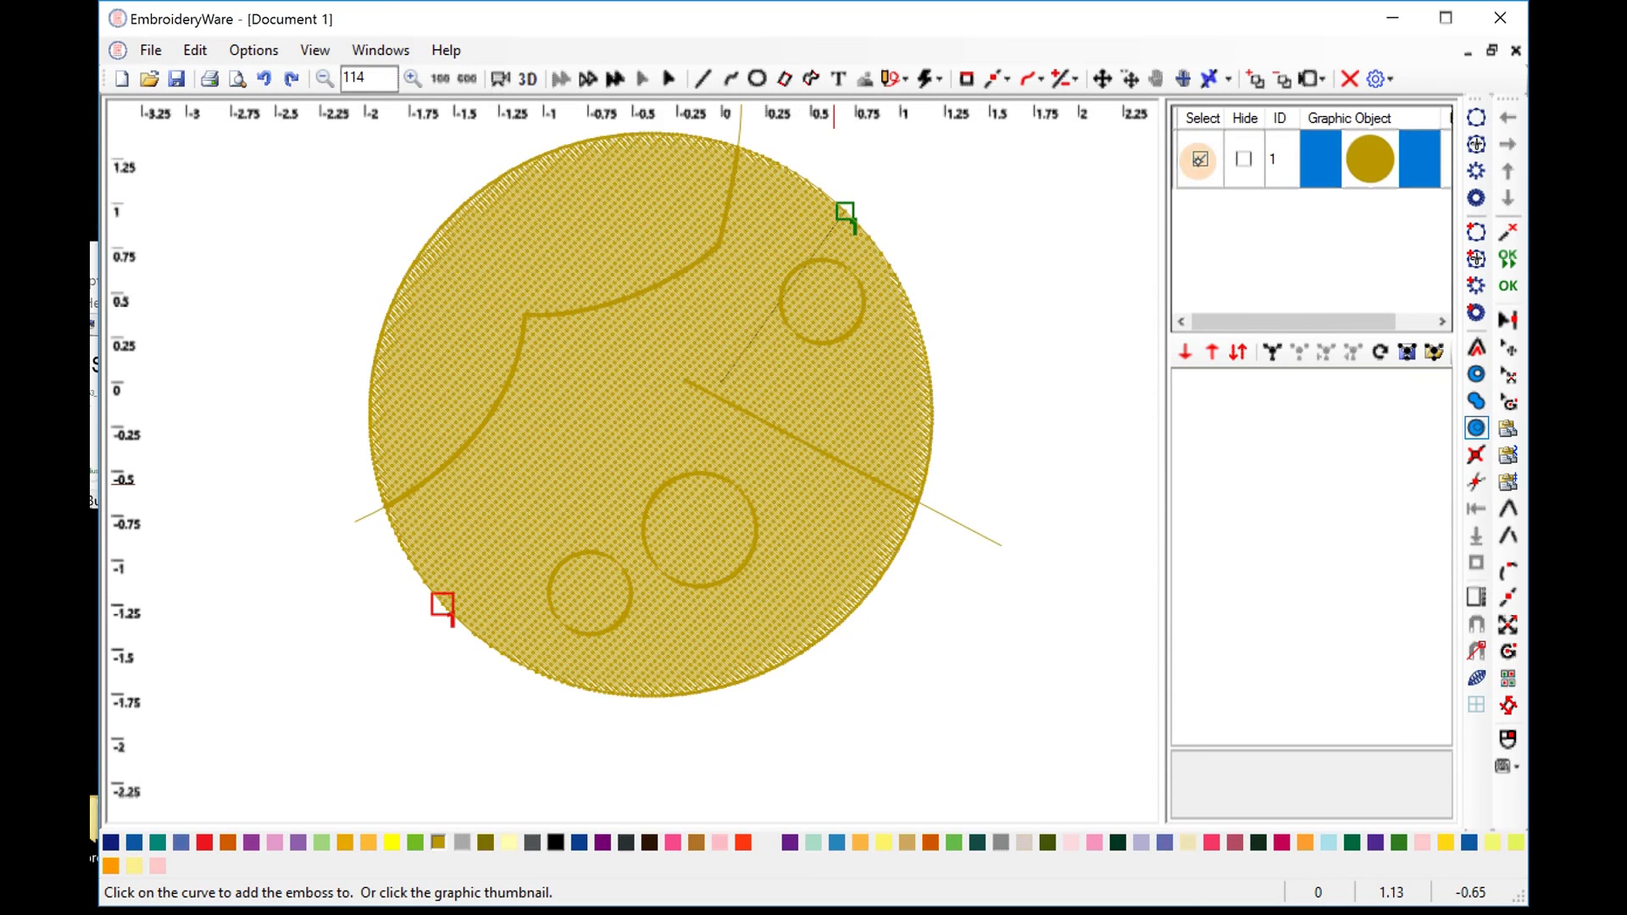
pyautogui.click(1199, 159)
pyautogui.click(1200, 159)
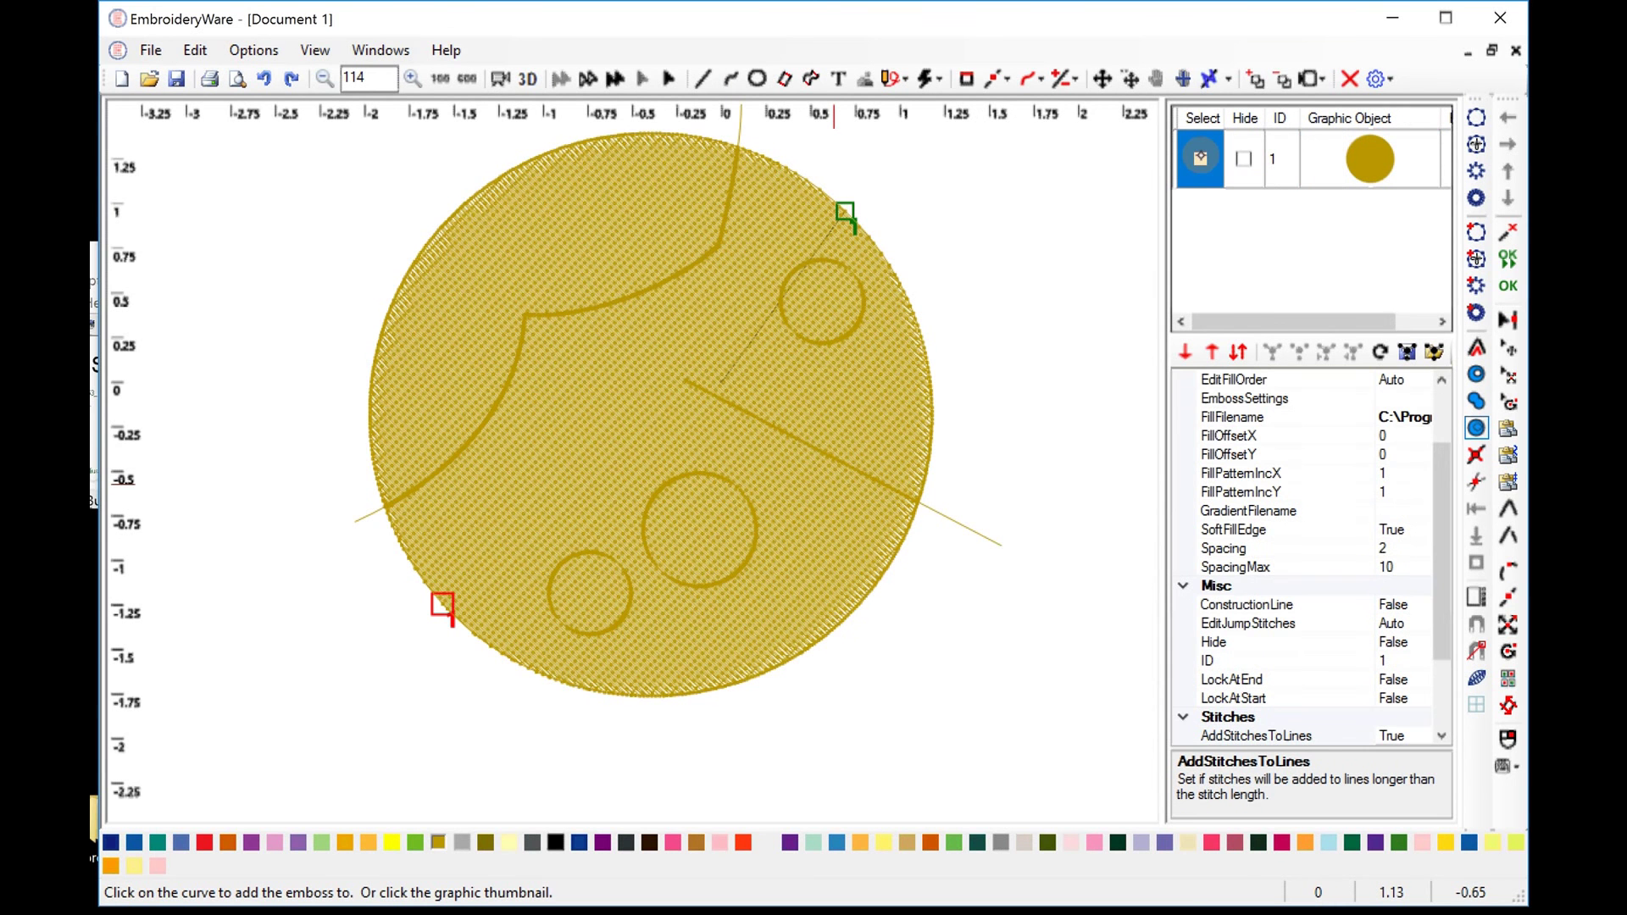
pyautogui.scroll(2, 1275, 493)
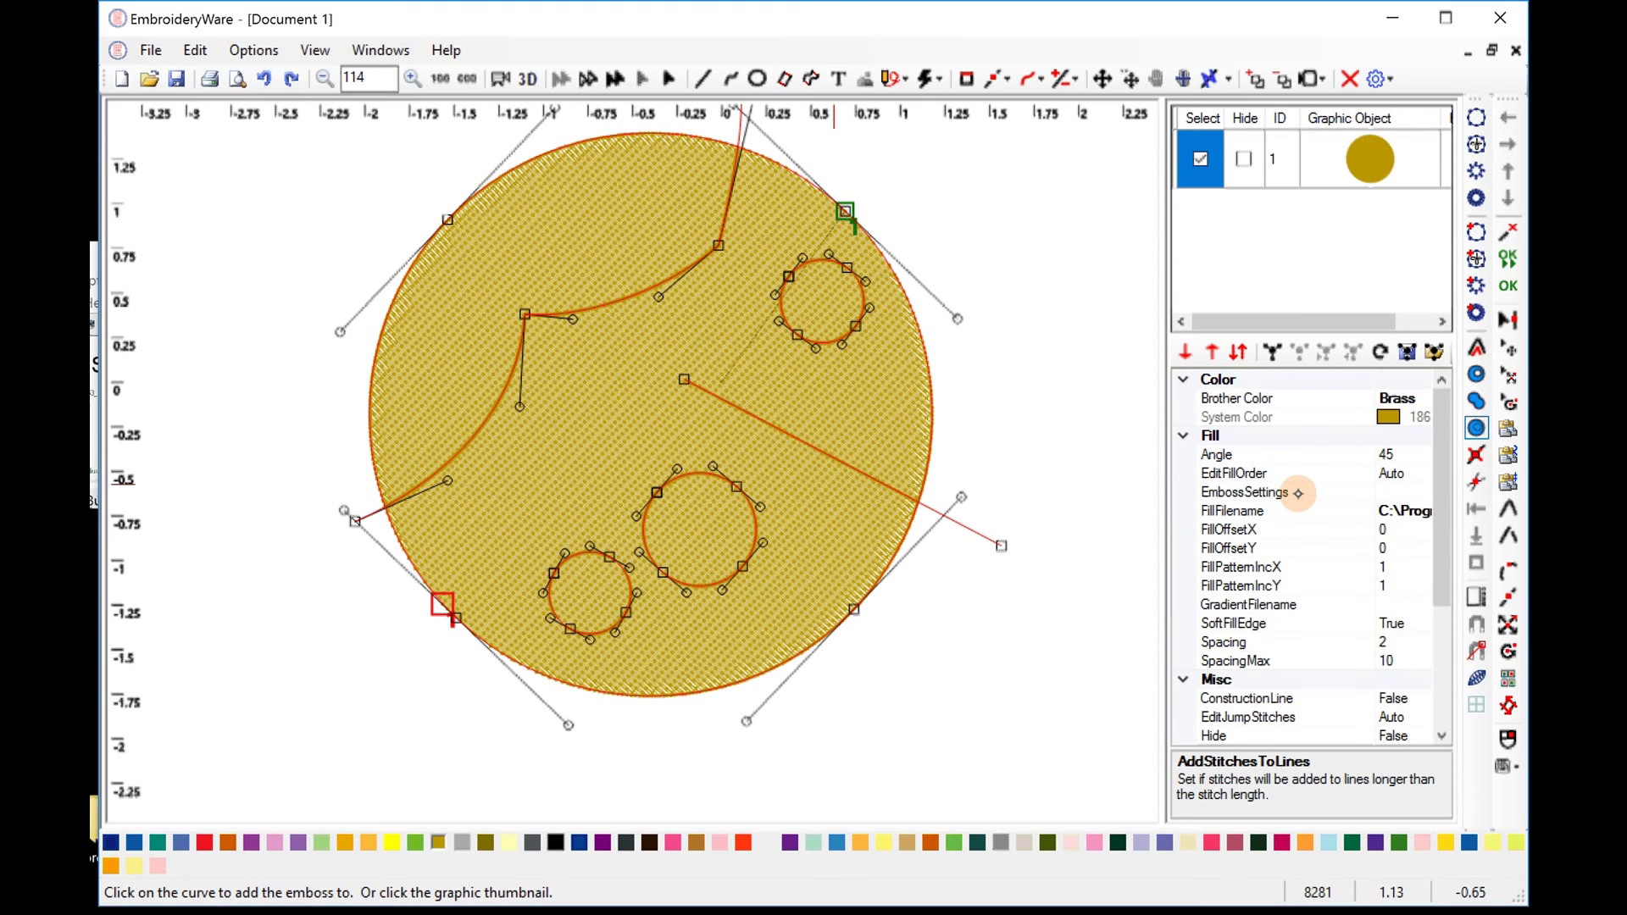
pyautogui.click(1407, 491)
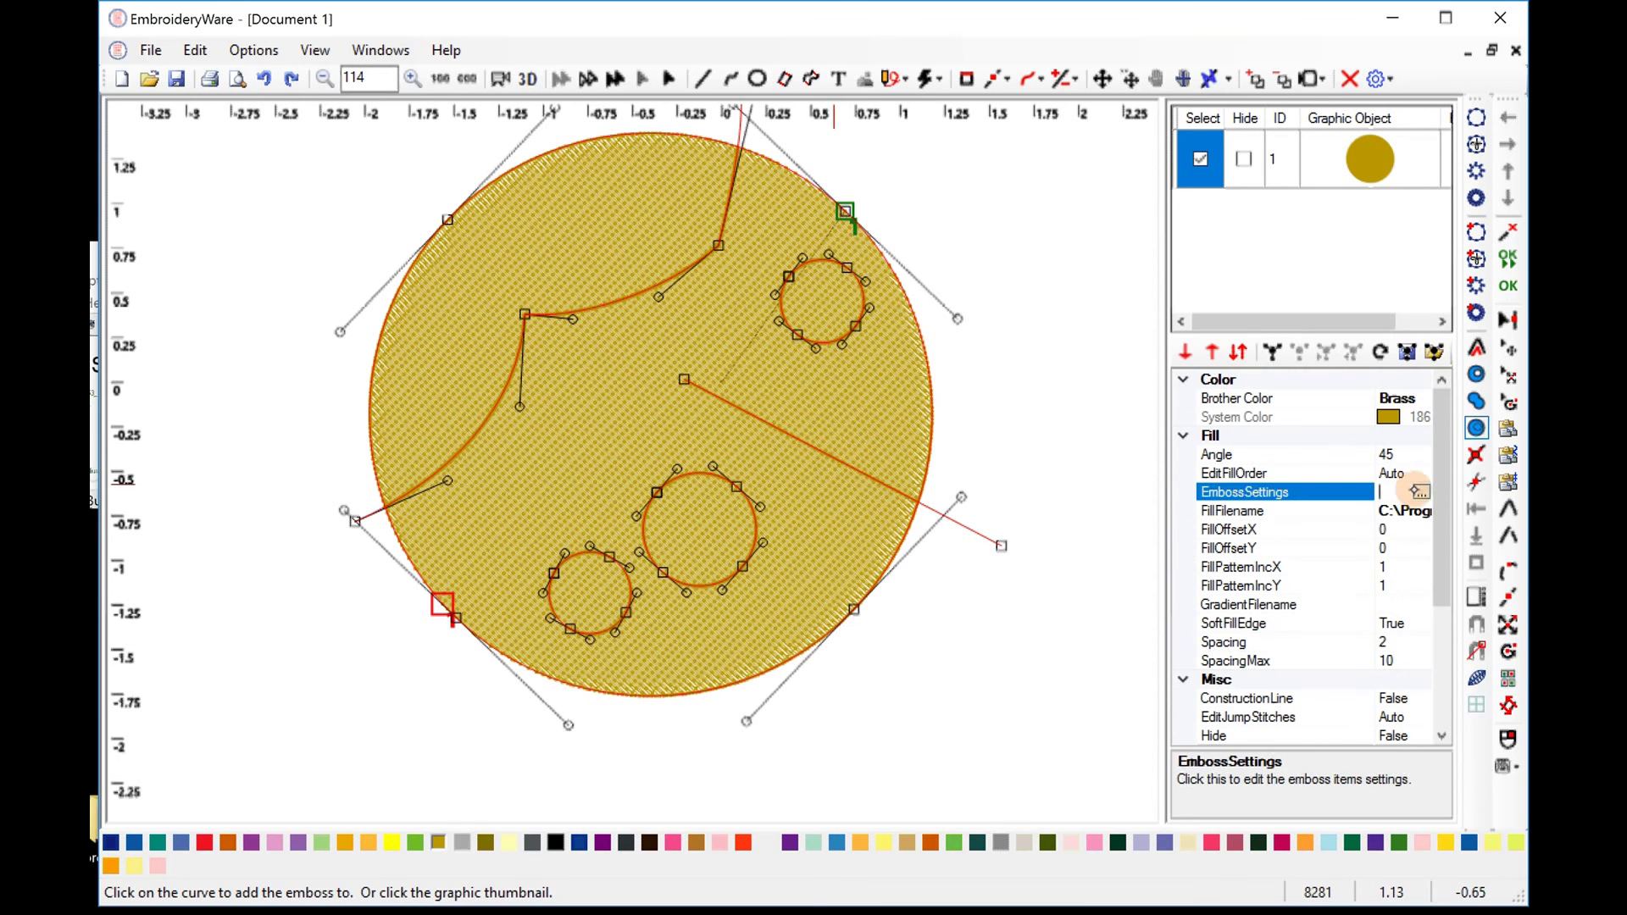
# Open the circle's Emboss Settings dialog, move it beside the design, and tab to Width
pyautogui.click(1420, 491)
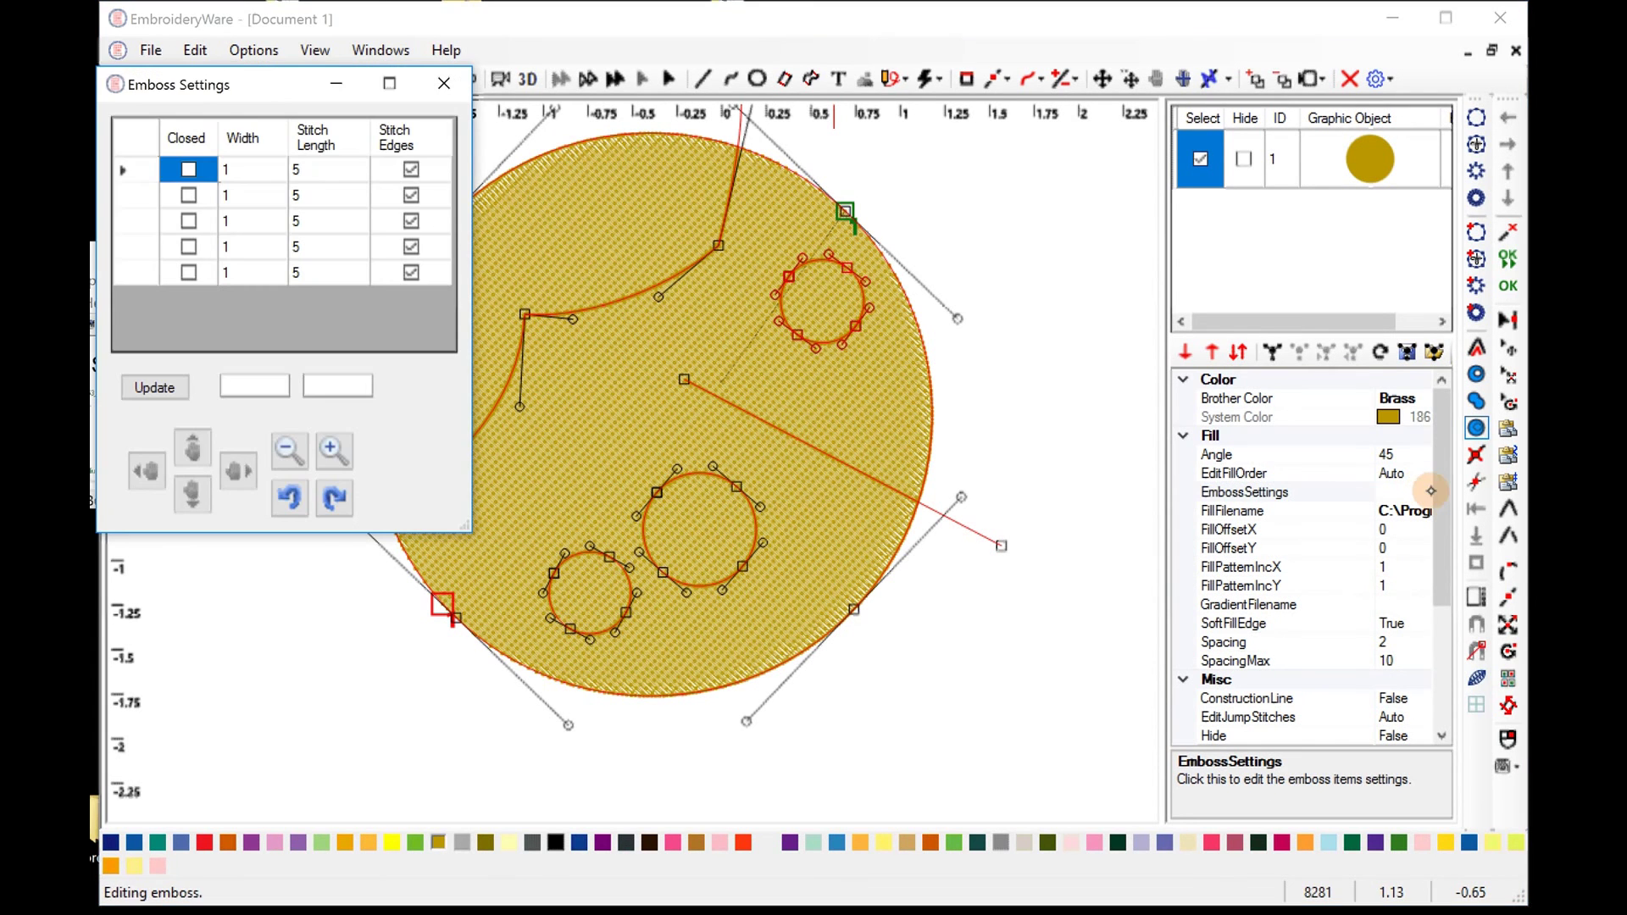
pyautogui.moveTo(230, 88); pyautogui.dragTo(315, 104)
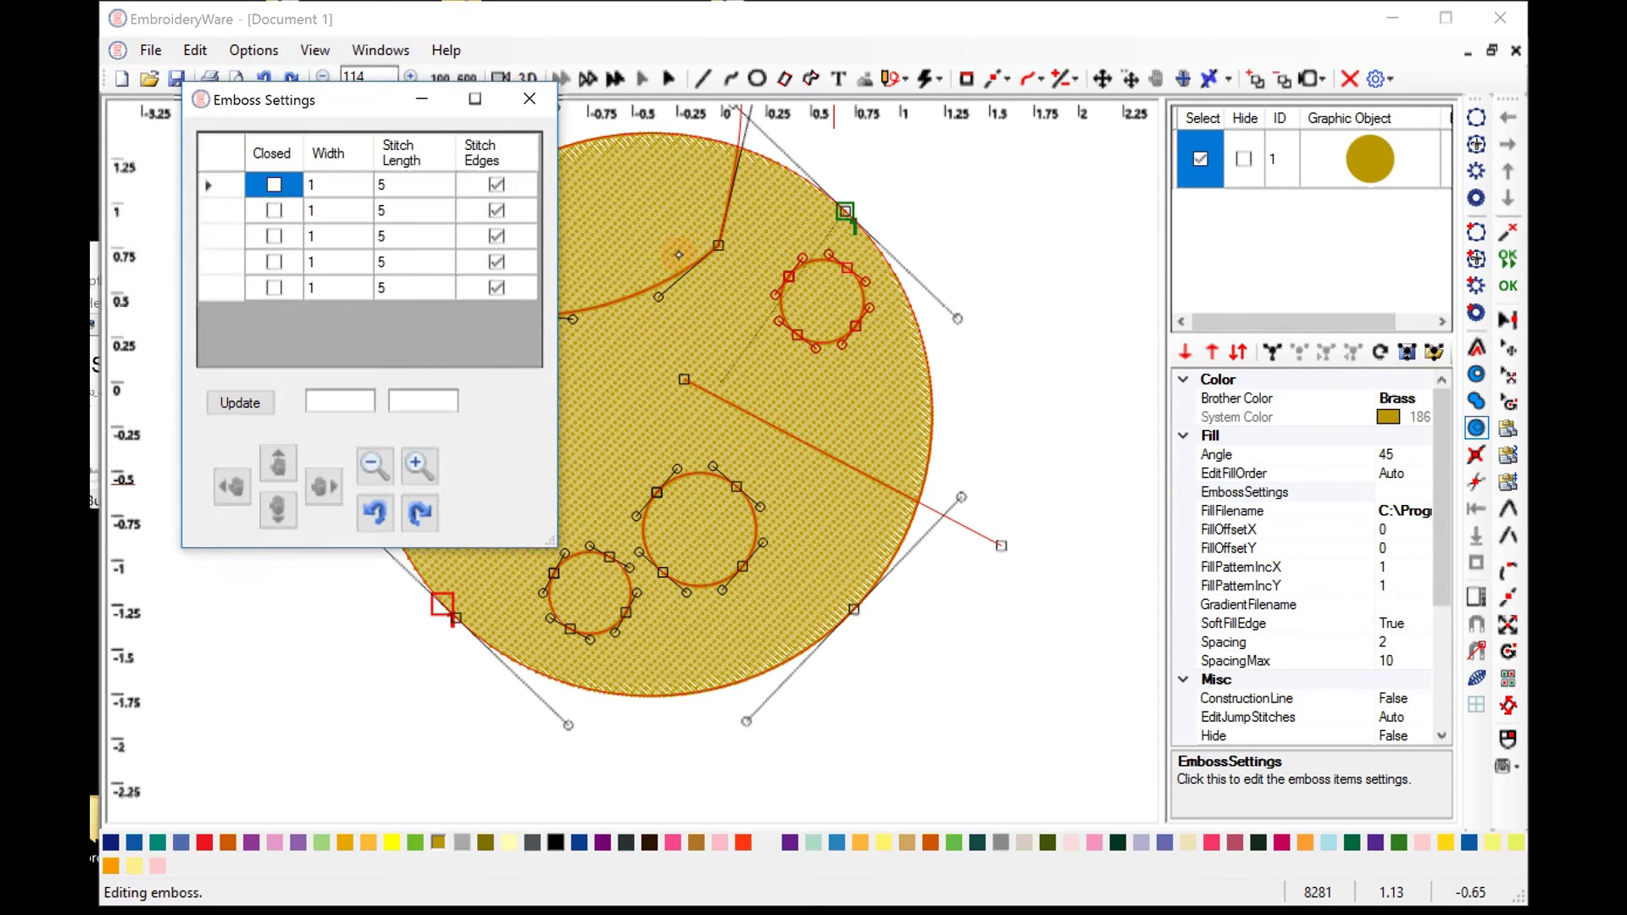
pyautogui.moveTo(678, 254); pyautogui.dragTo(1458, 349)
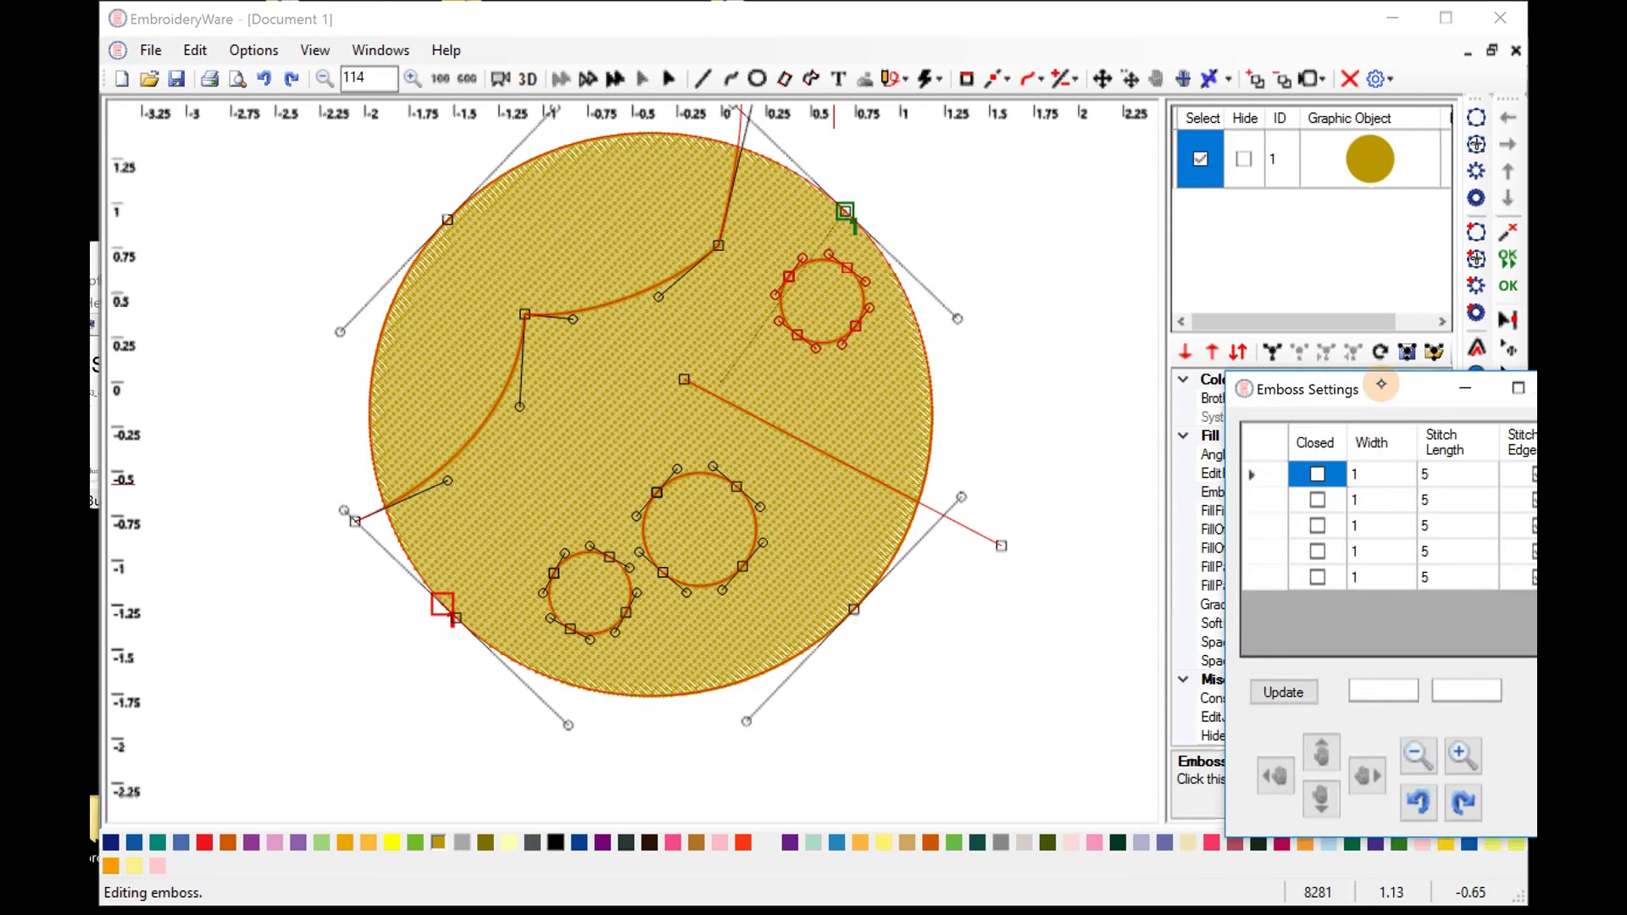
pyautogui.moveTo(1381, 383); pyautogui.dragTo(1140, 379)
pyautogui.press('Tab')
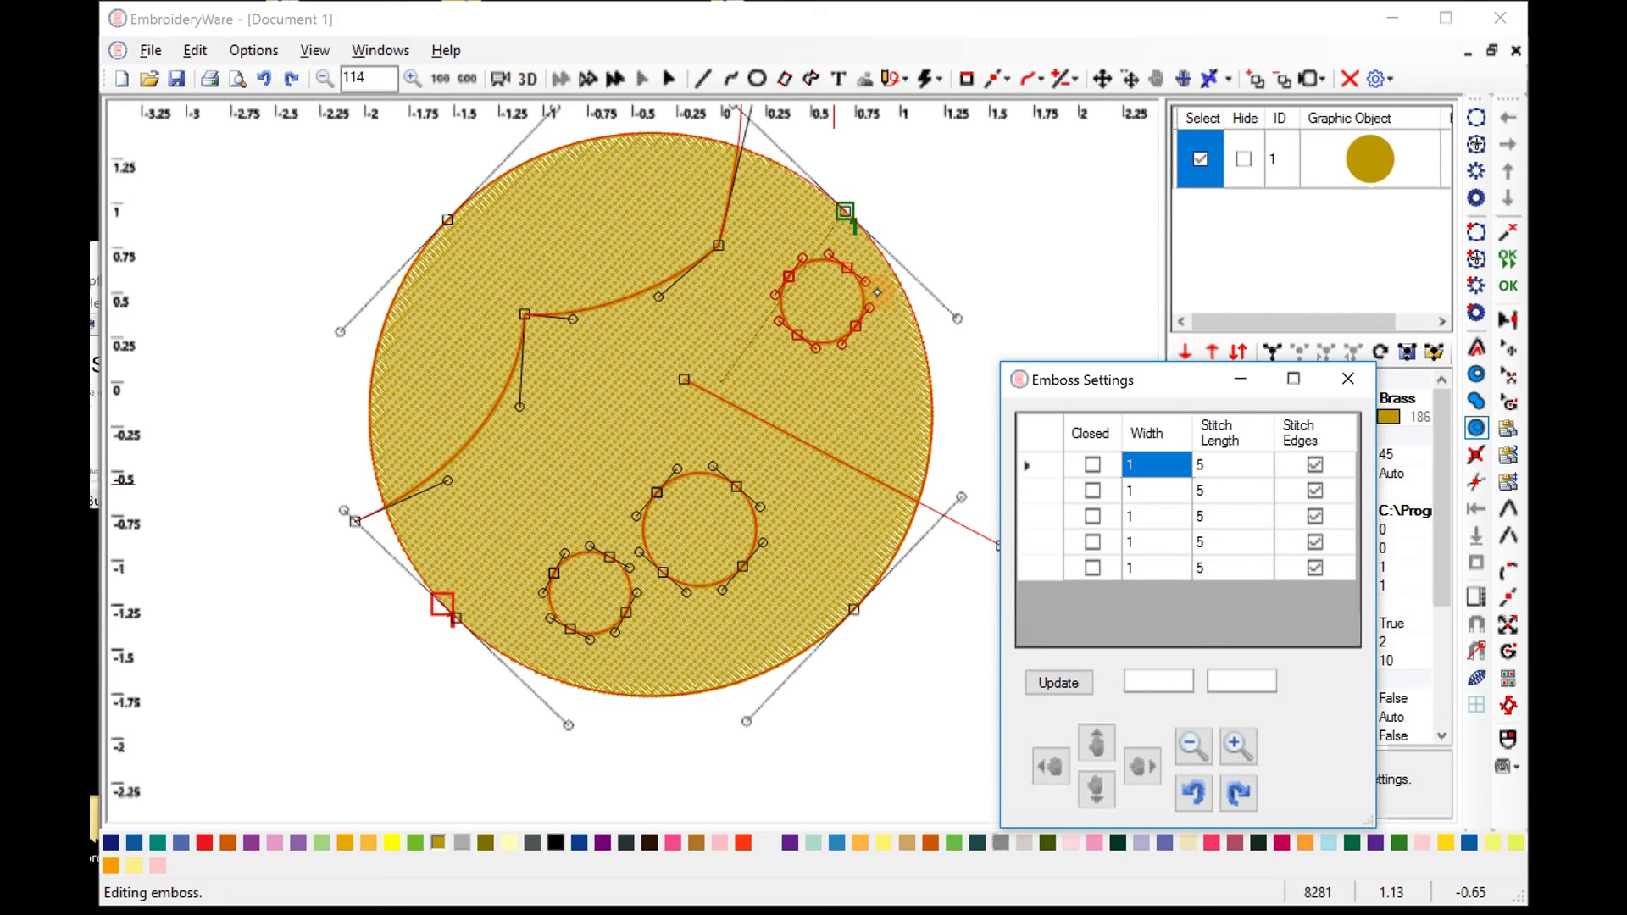
pyautogui.click(1154, 493)
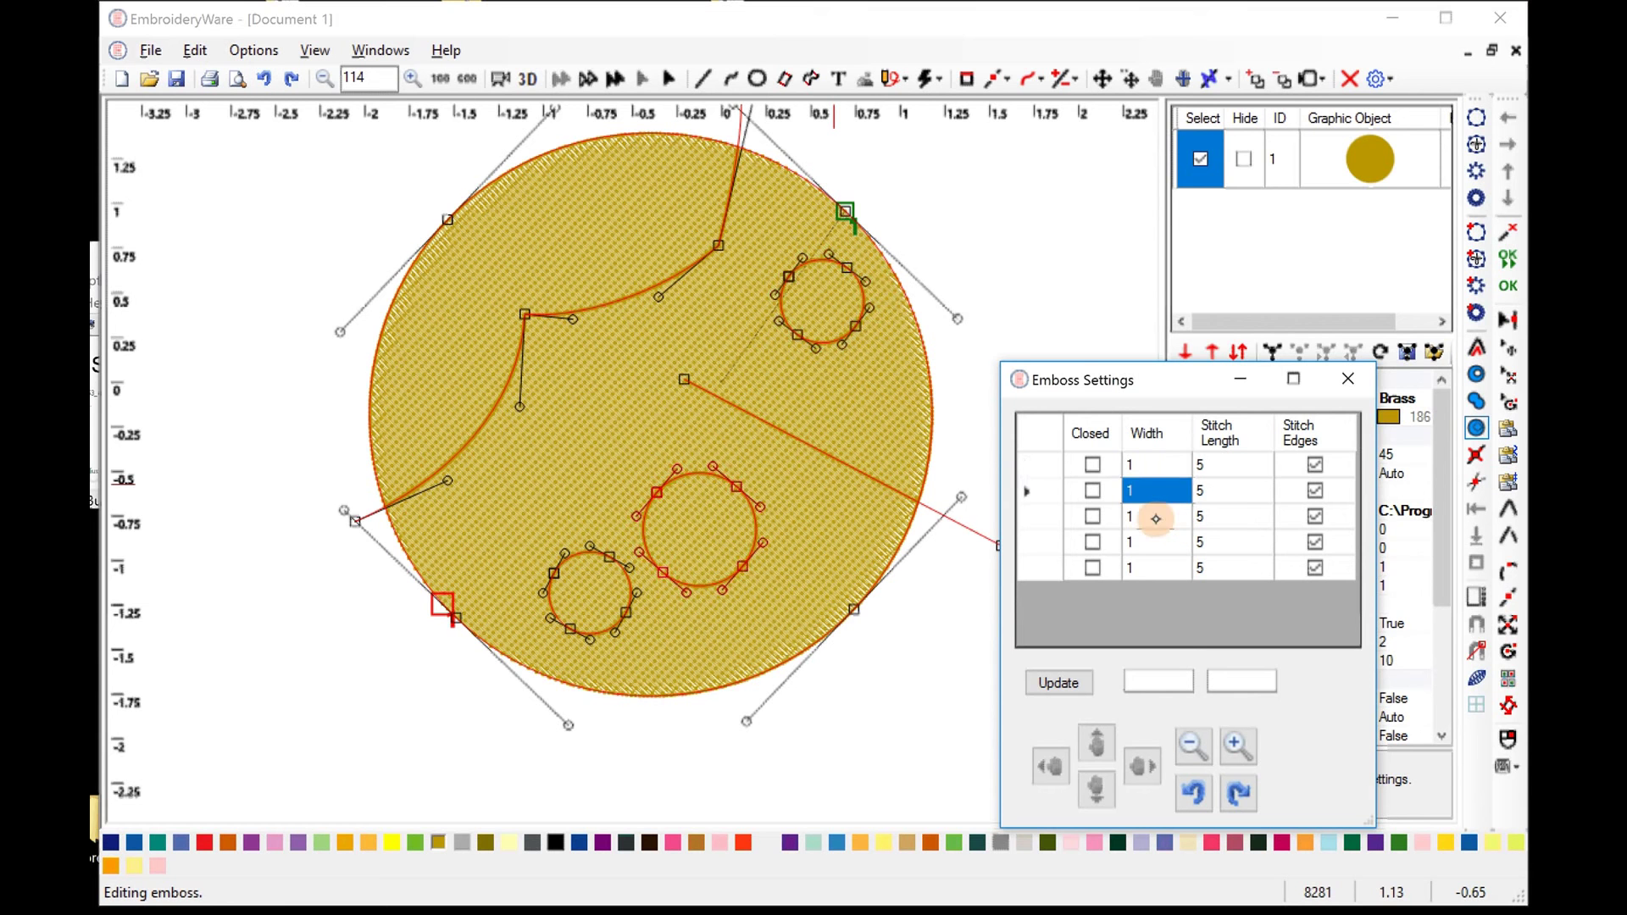
pyautogui.press('Down')
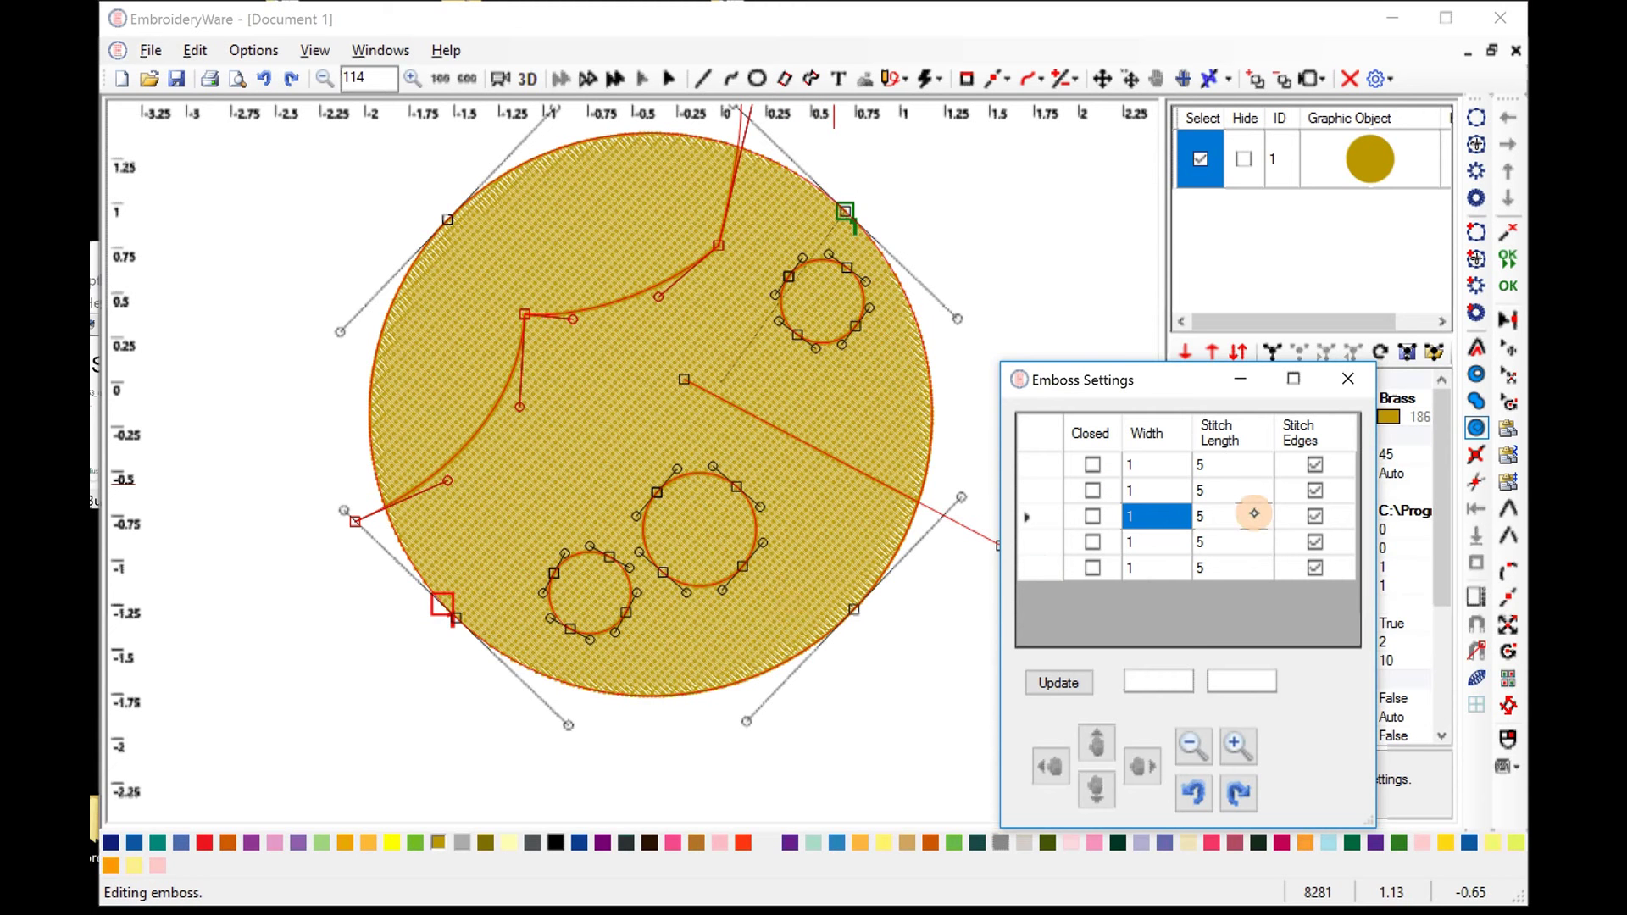
pyautogui.click(1166, 542)
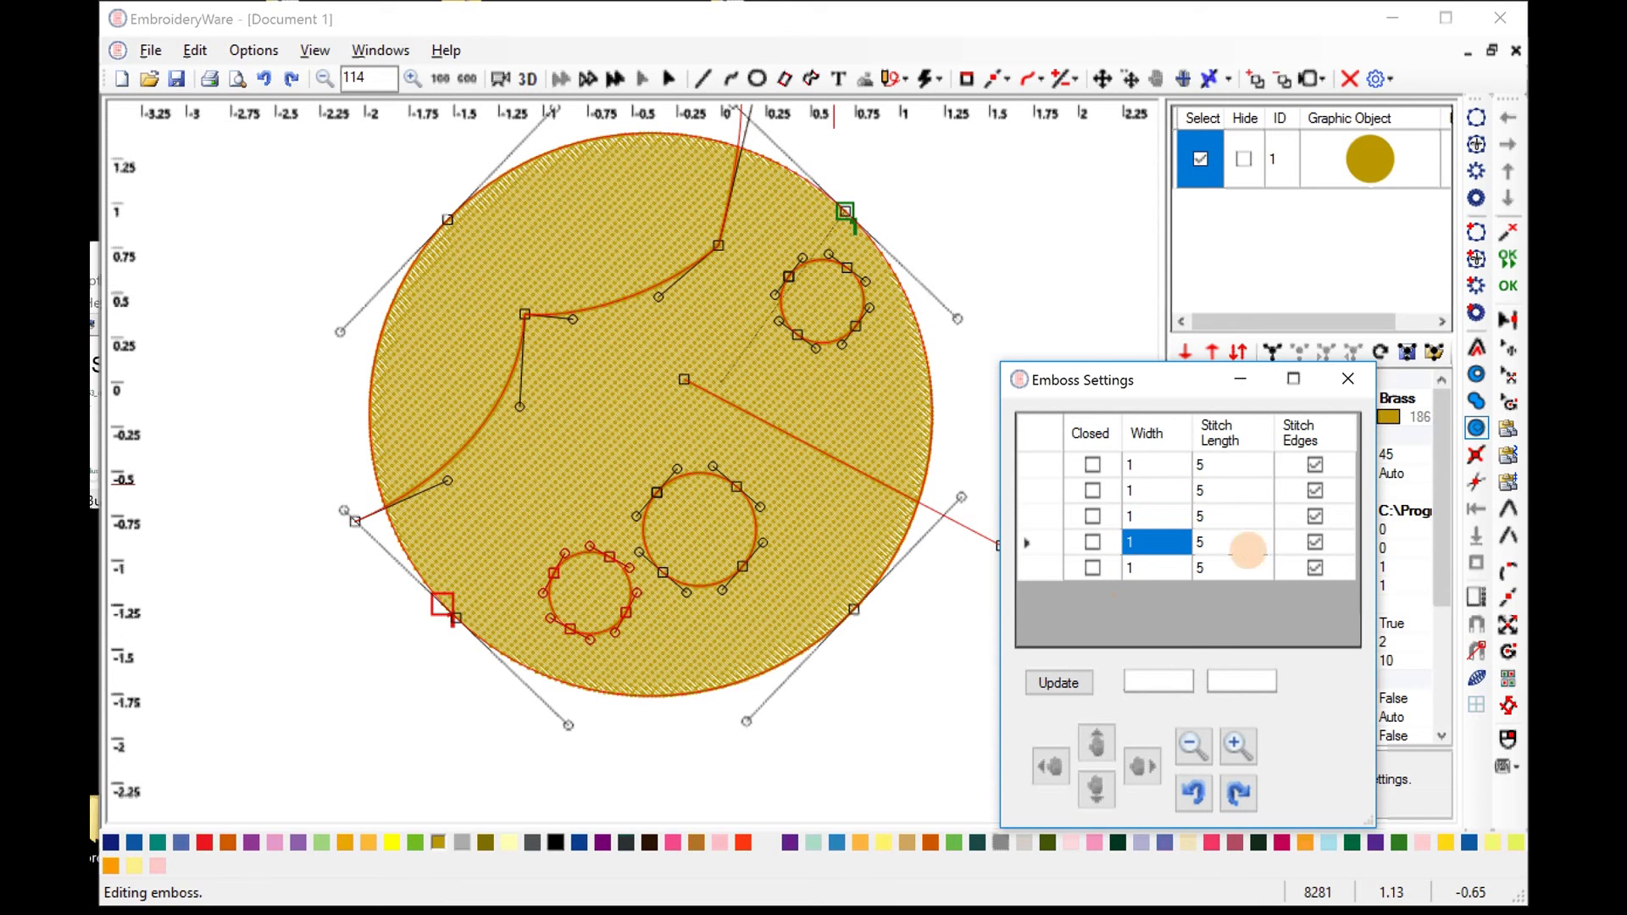
pyautogui.click(1130, 569)
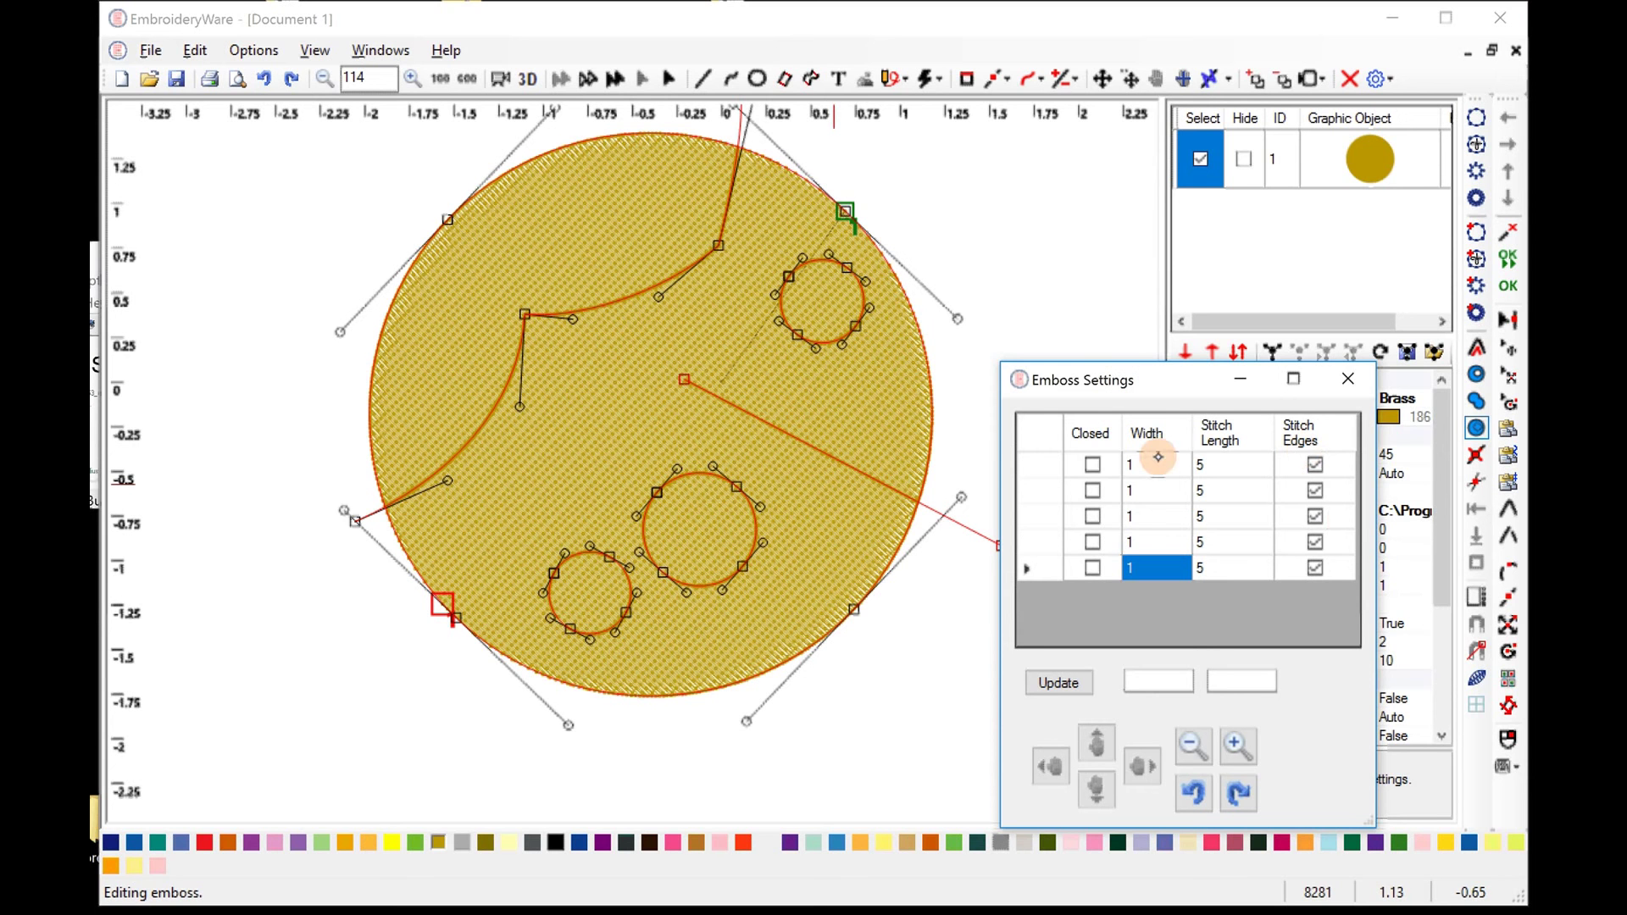
# Mark emboss row 1 as Closed and set its stitch length to 20, applying with Update
pyautogui.click(1092, 462)
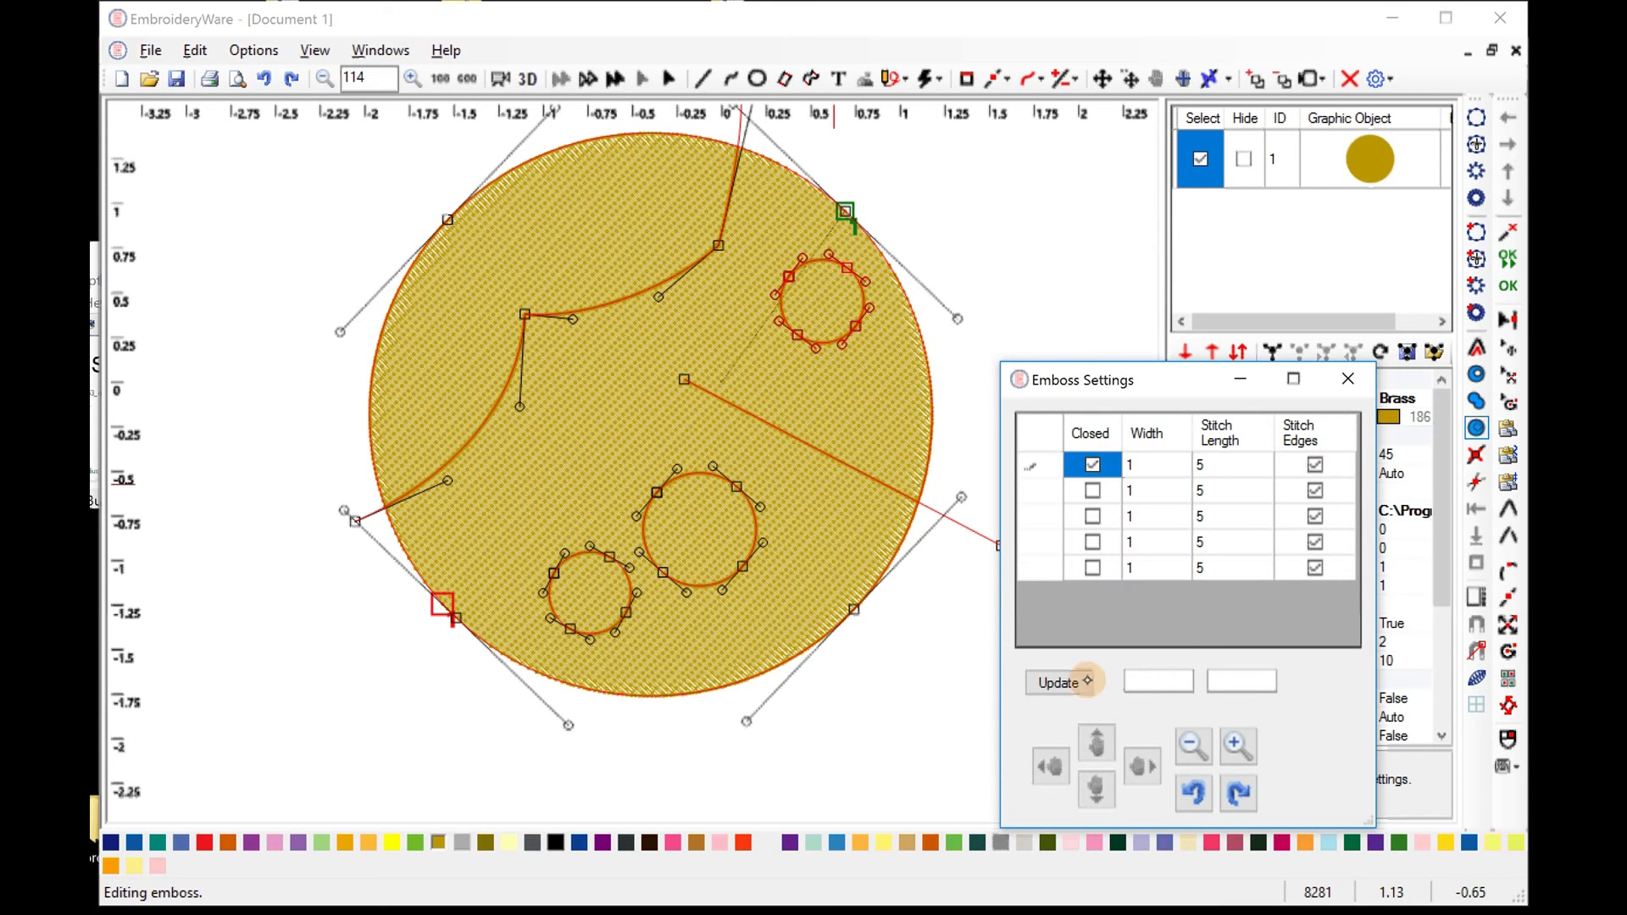
pyautogui.click(1074, 682)
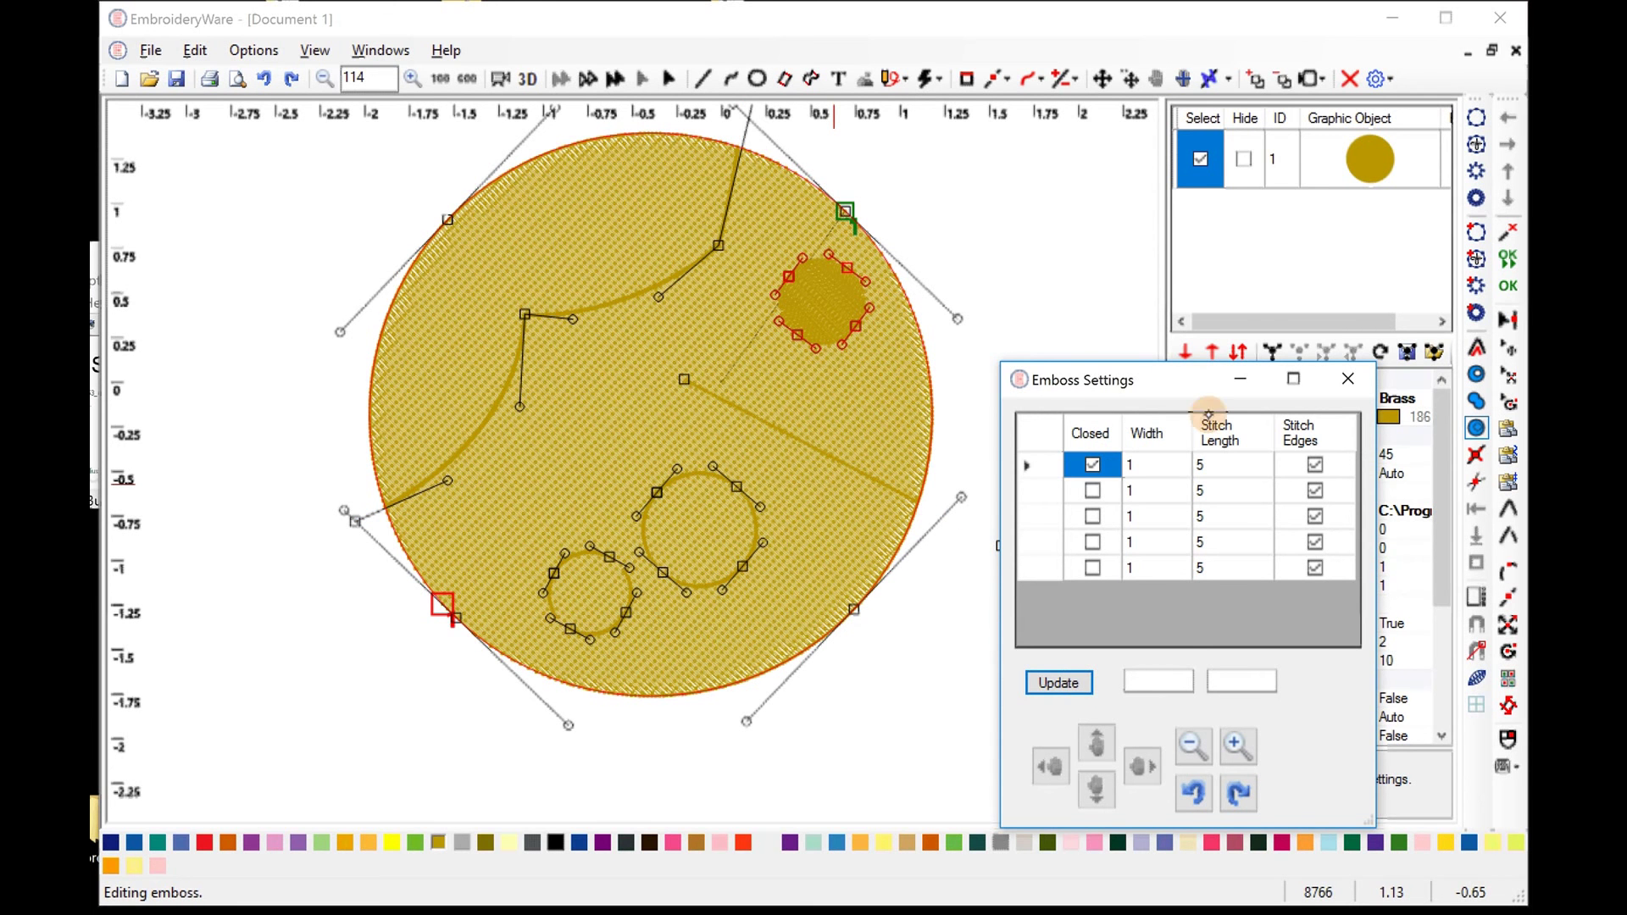
pyautogui.click(1220, 464)
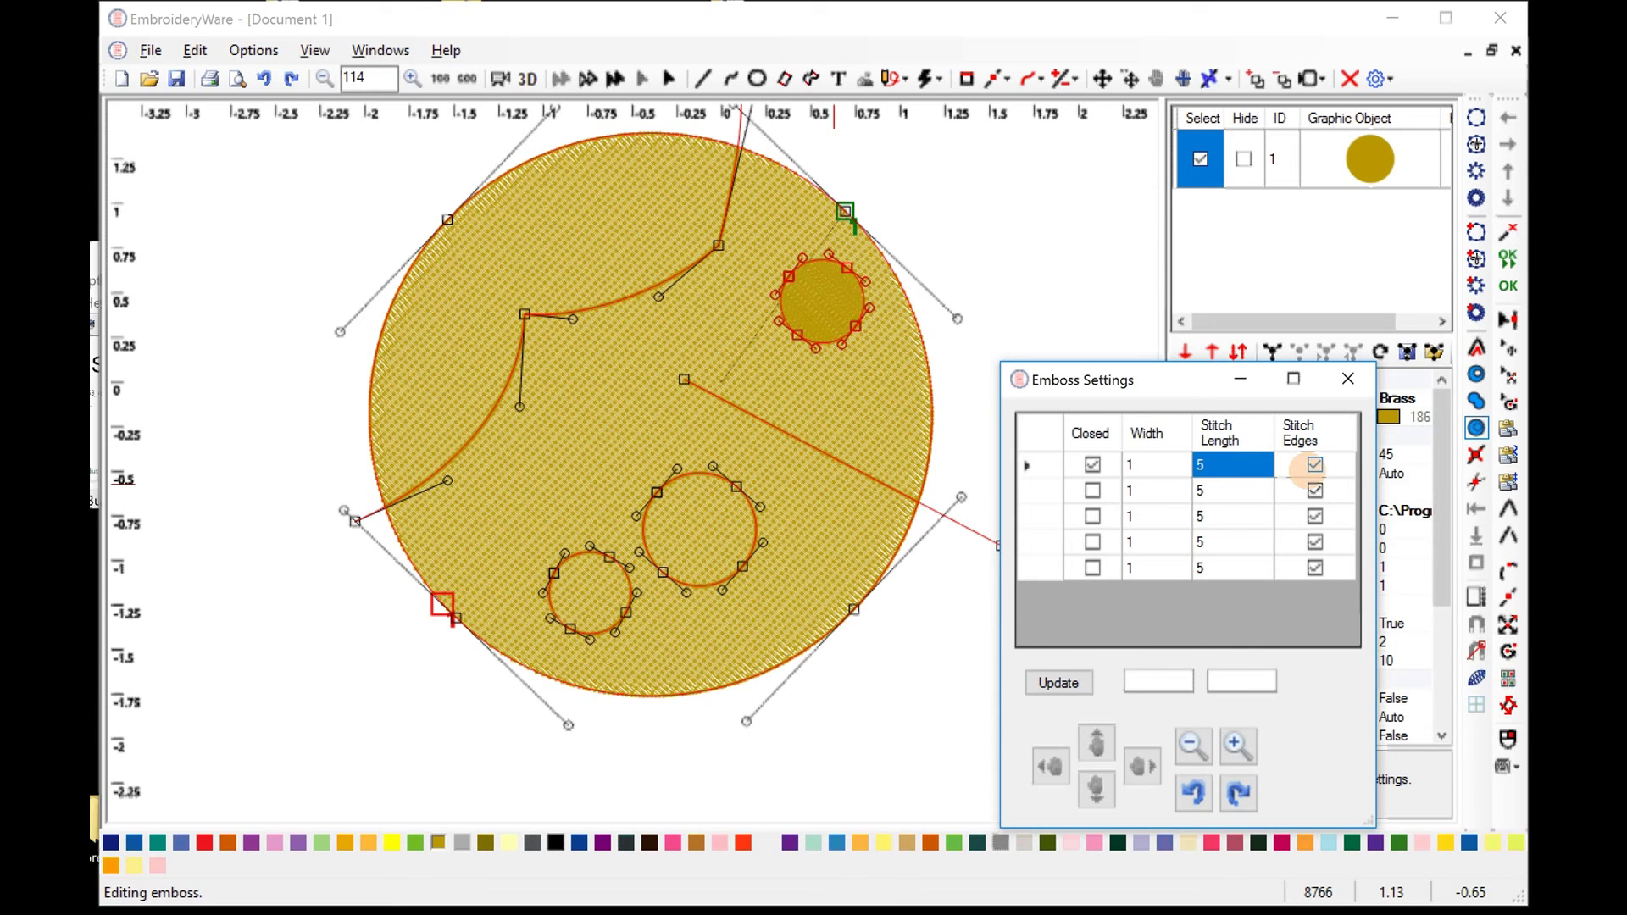
pyautogui.click(1218, 464)
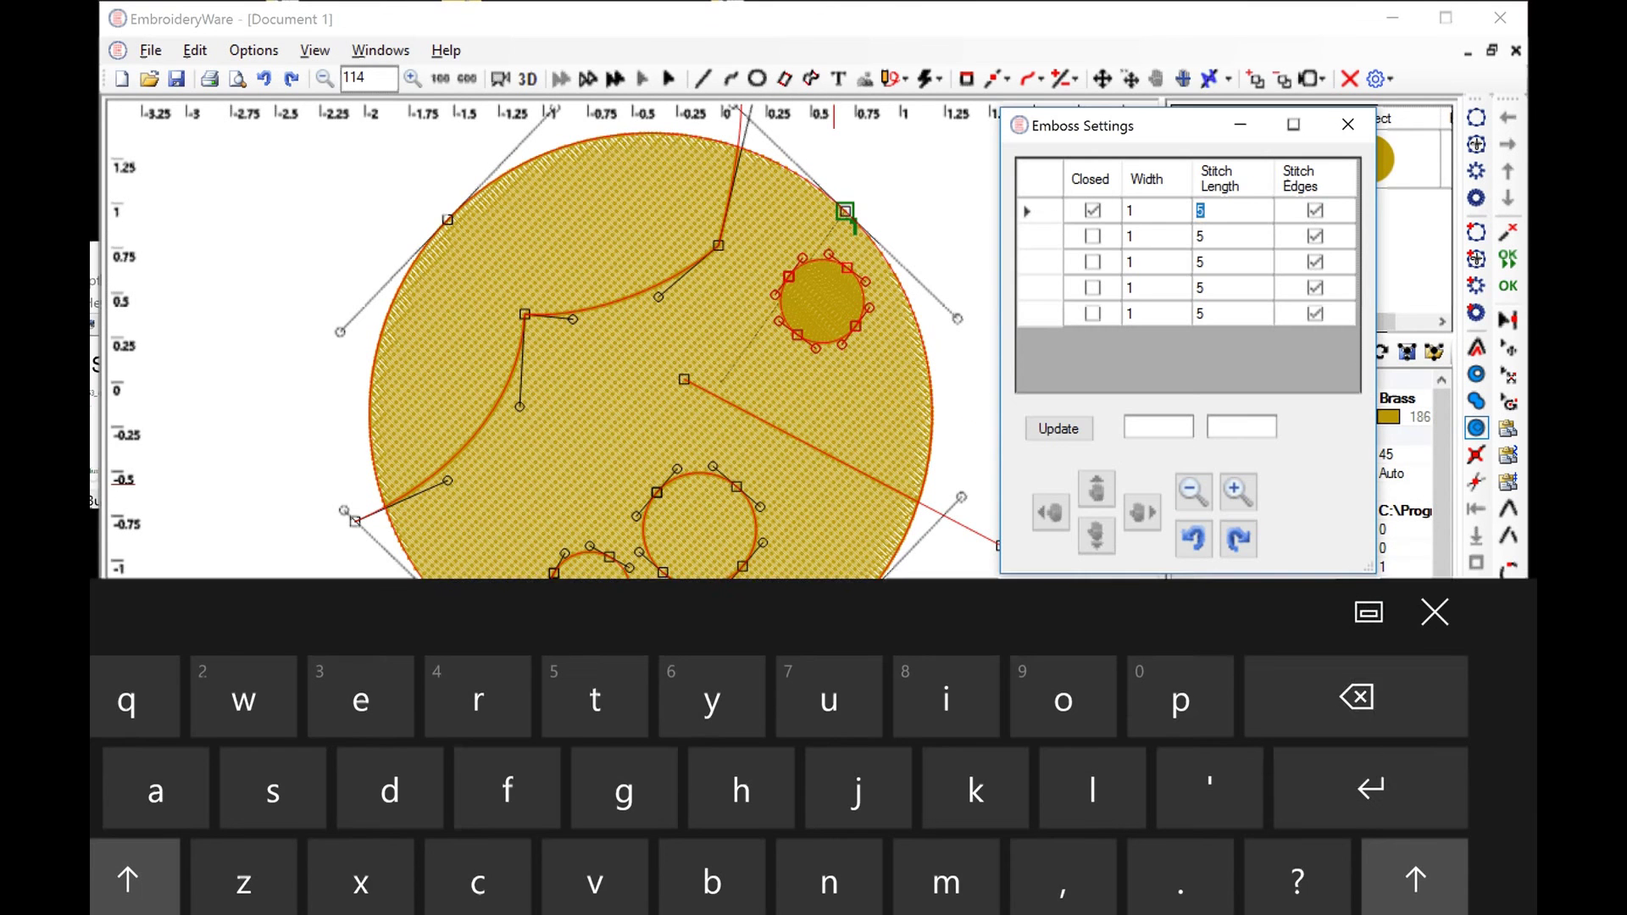
pyautogui.click(1377, 699)
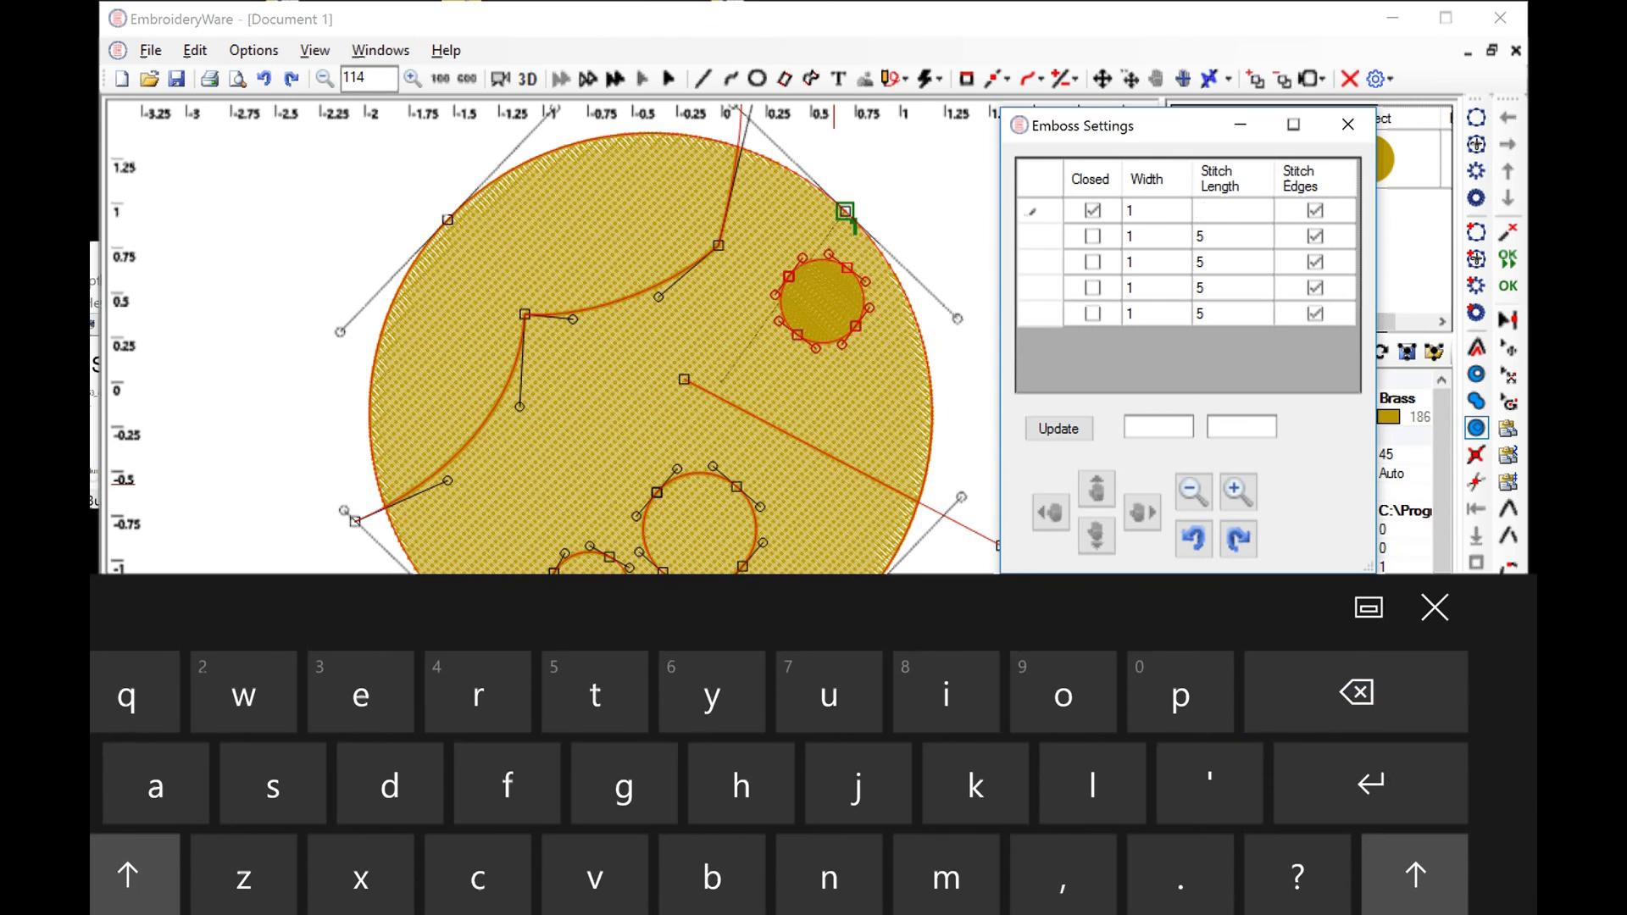
pyautogui.write('2')
pyautogui.click(1426, 682)
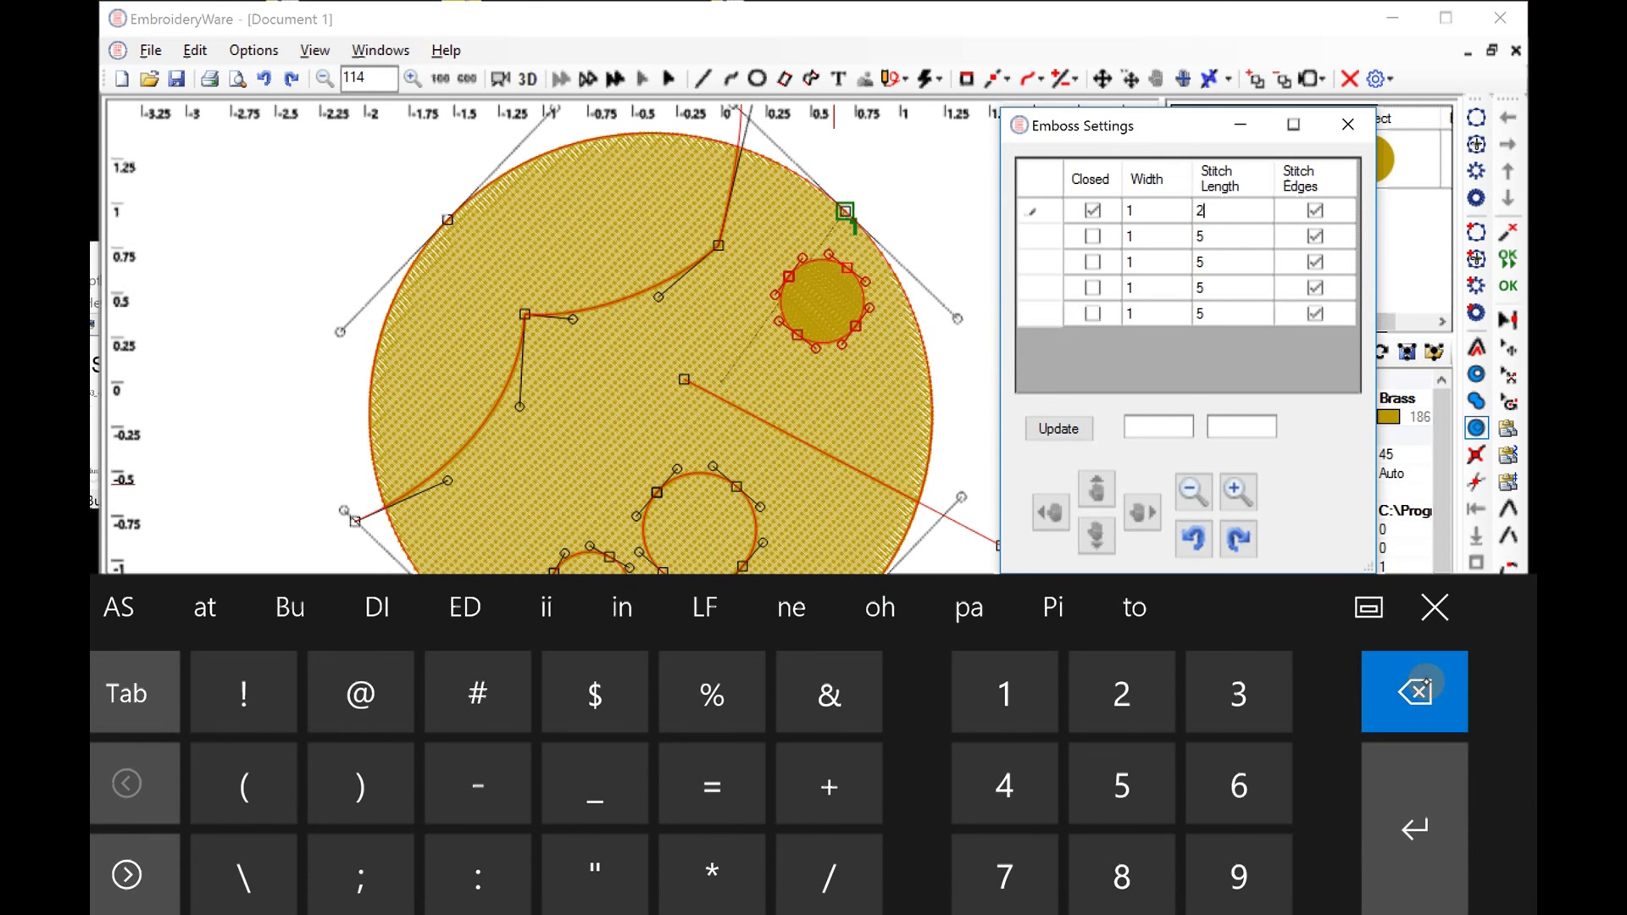
pyautogui.click(1376, 785)
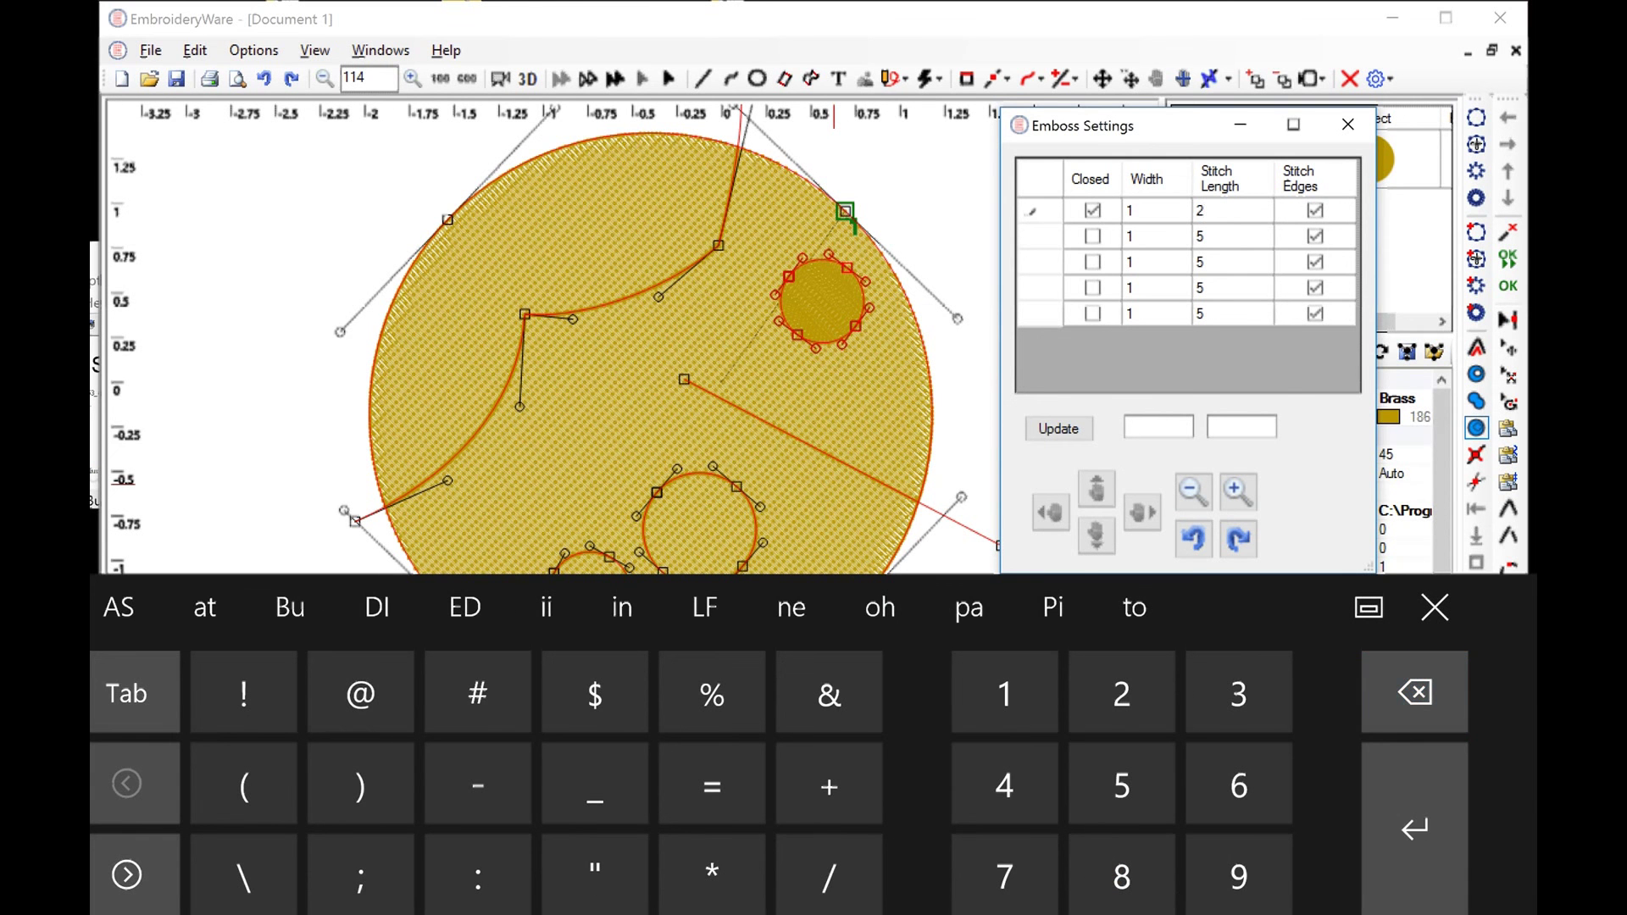
pyautogui.click(1435, 612)
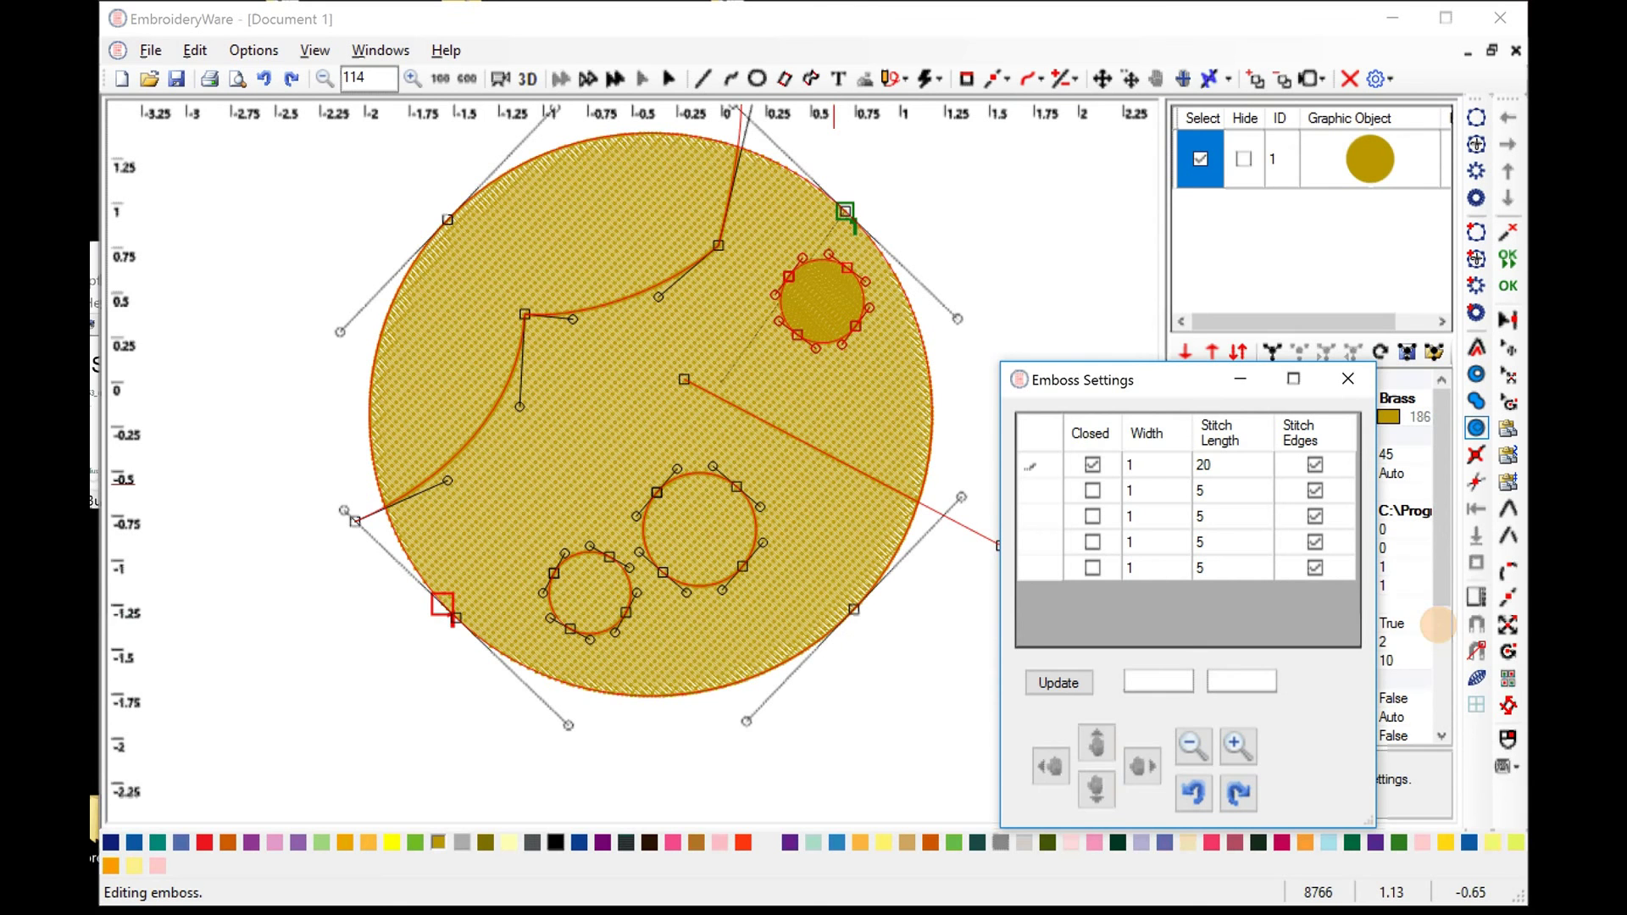
pyautogui.click(1069, 680)
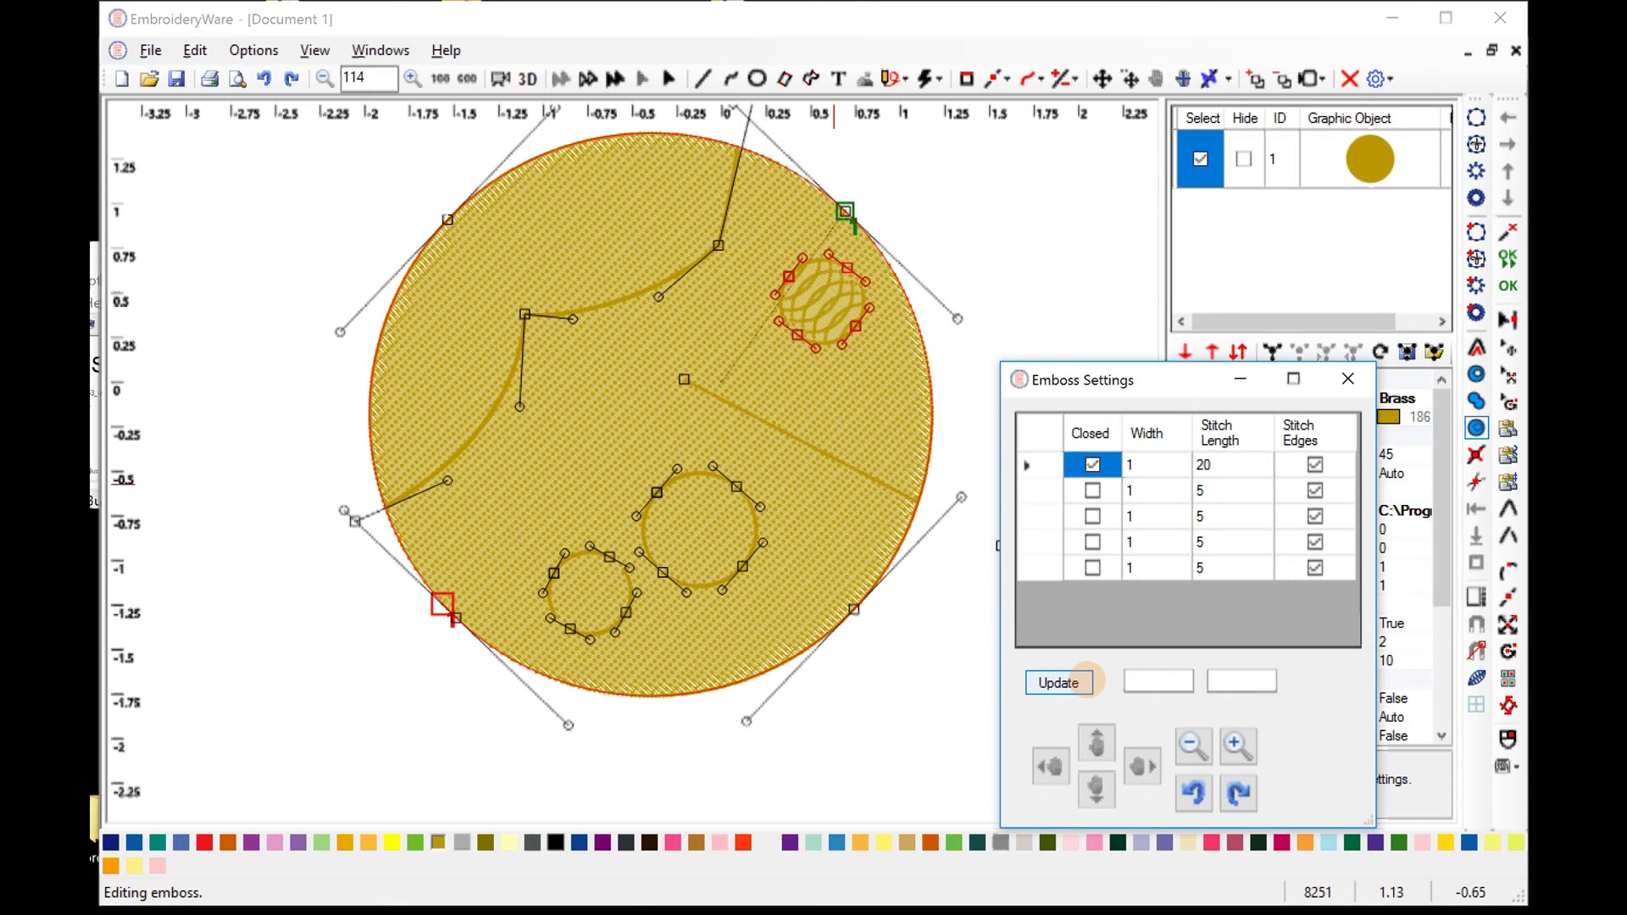
# Click several points on the design near the upper-right circle, then reselect row 1's stitch length
pyautogui.click(863, 354)
pyautogui.click(800, 331)
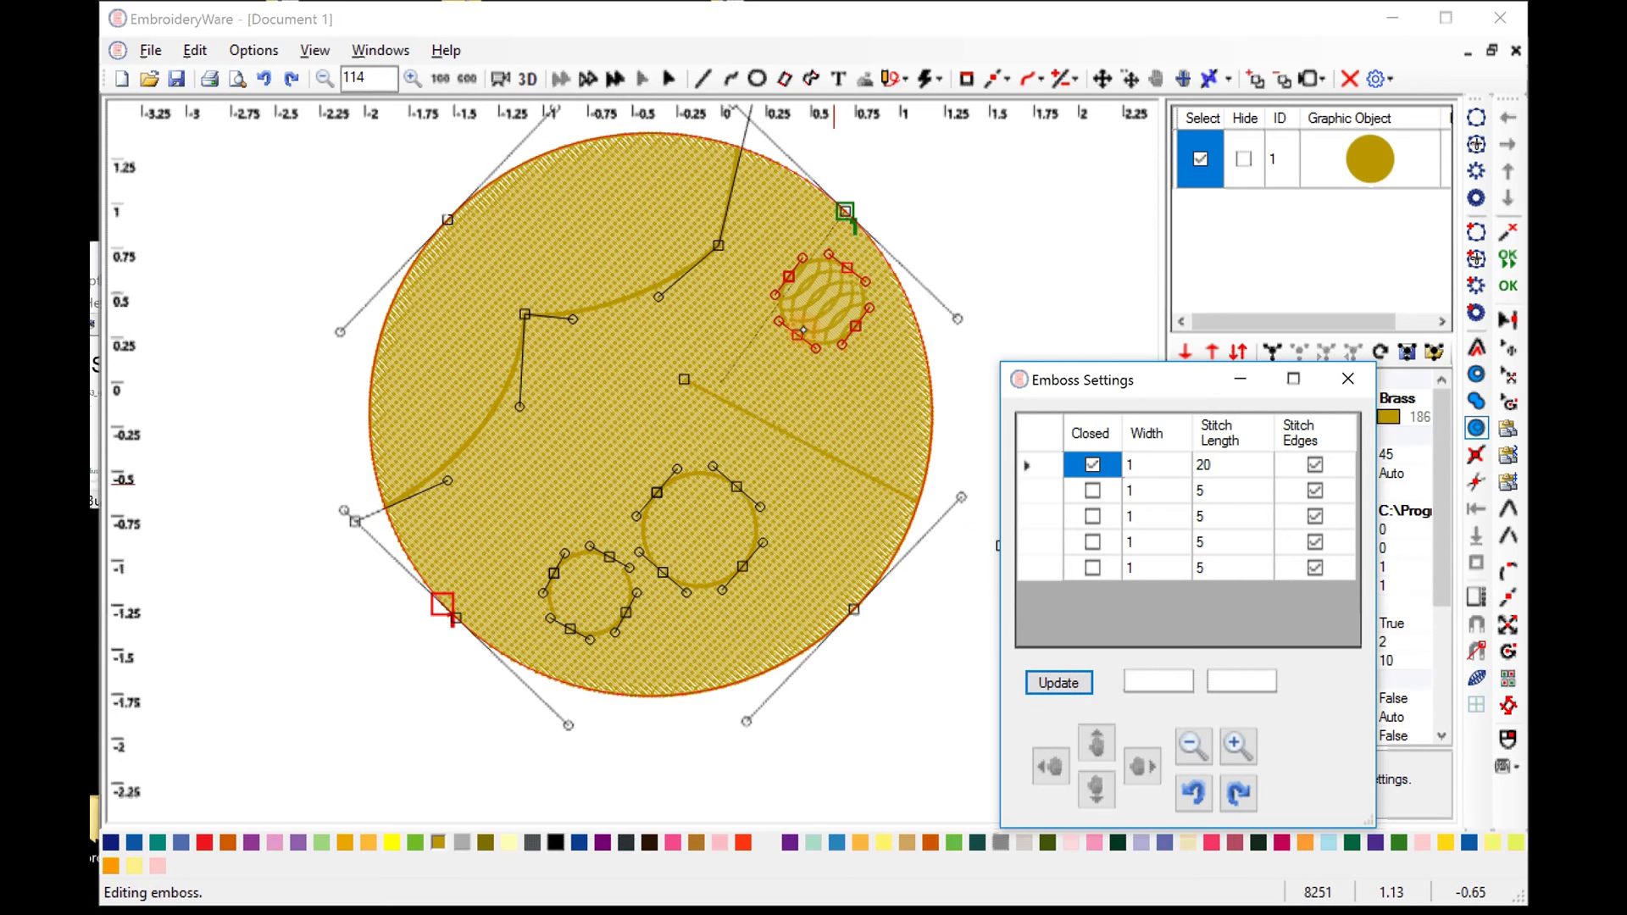
pyautogui.click(774, 278)
pyautogui.click(798, 295)
pyautogui.click(779, 298)
pyautogui.click(881, 385)
pyautogui.click(808, 308)
pyautogui.click(865, 332)
pyautogui.click(912, 368)
pyautogui.click(763, 280)
pyautogui.click(775, 294)
pyautogui.click(935, 372)
pyautogui.click(1324, 516)
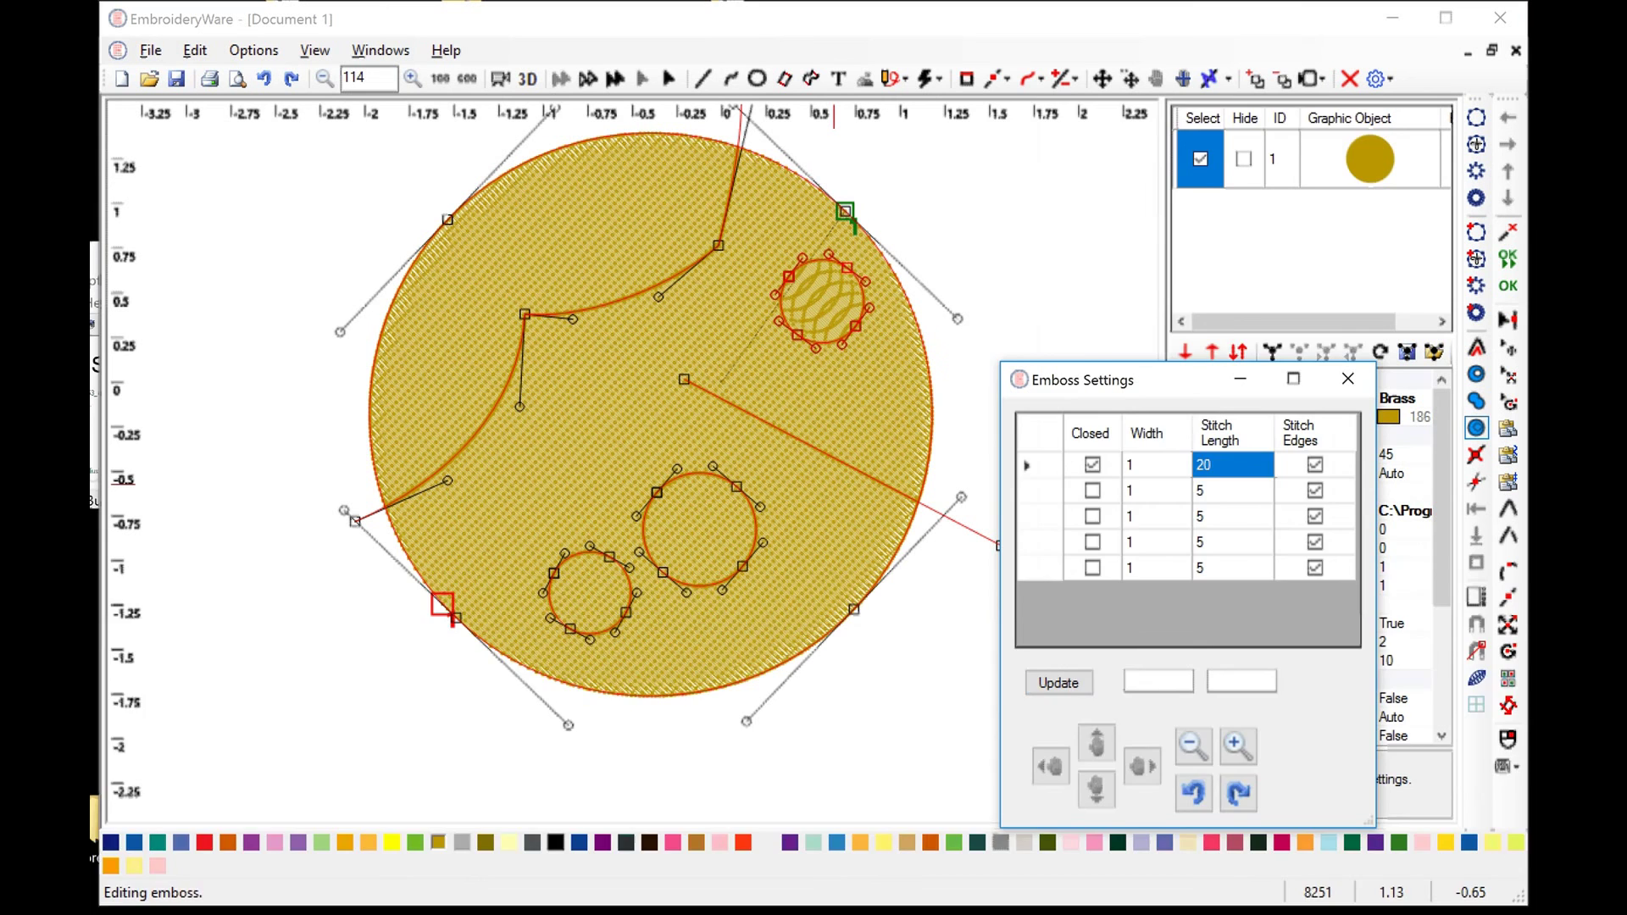
# Change row 1's emboss stitch length from 20 to 2000 and apply with Update
pyautogui.click(1231, 464)
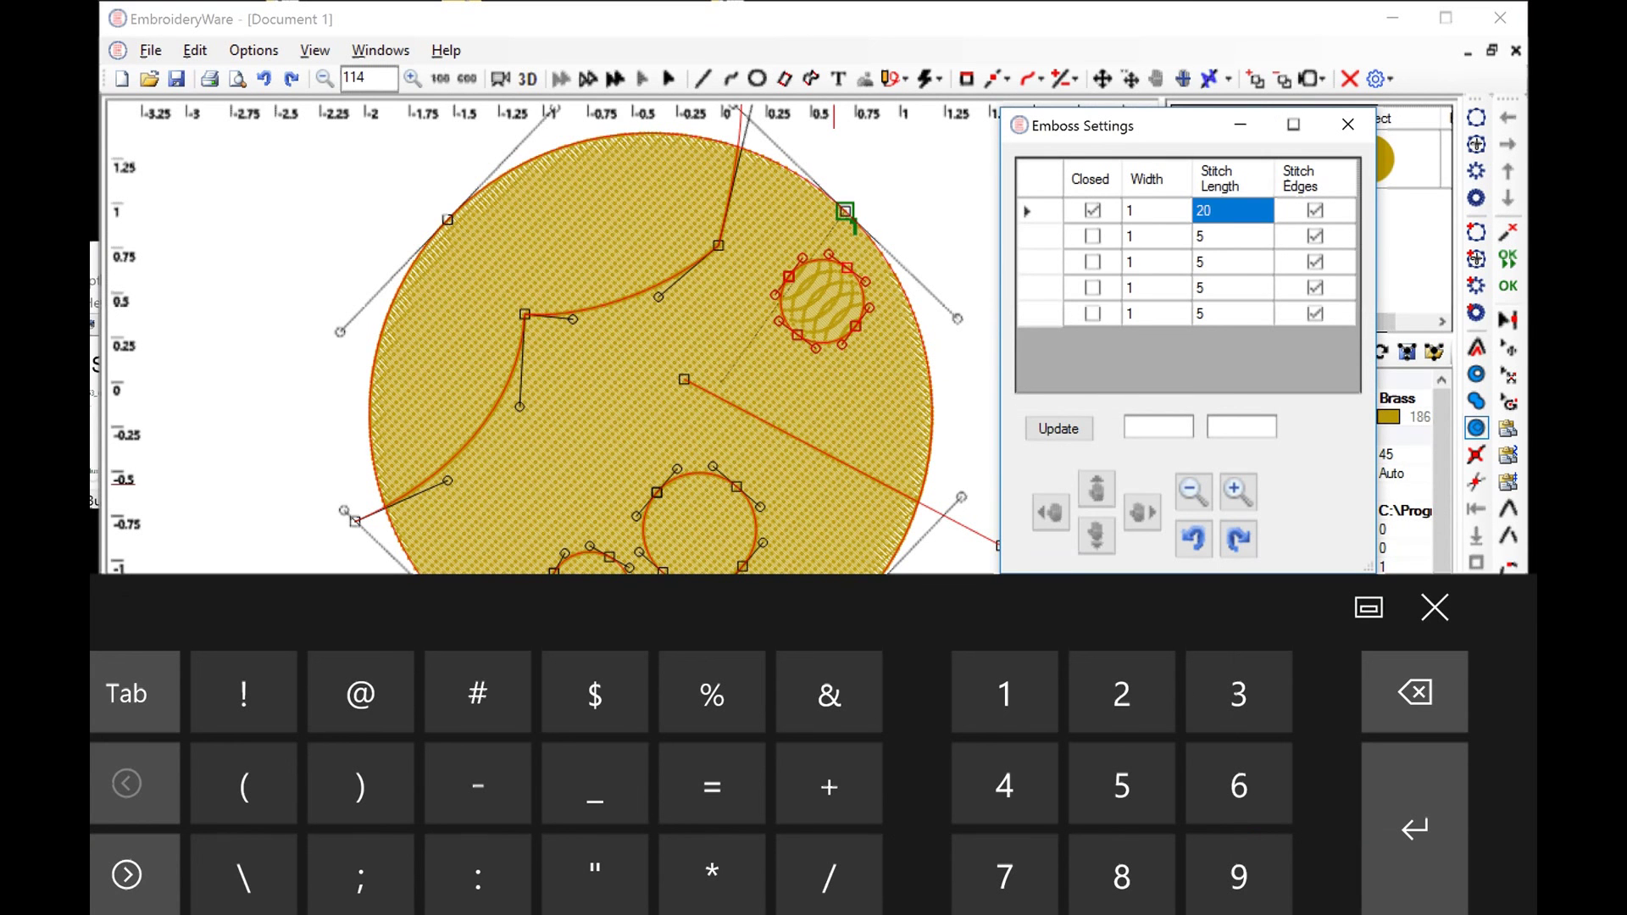
pyautogui.click(1122, 784)
pyautogui.write('00')
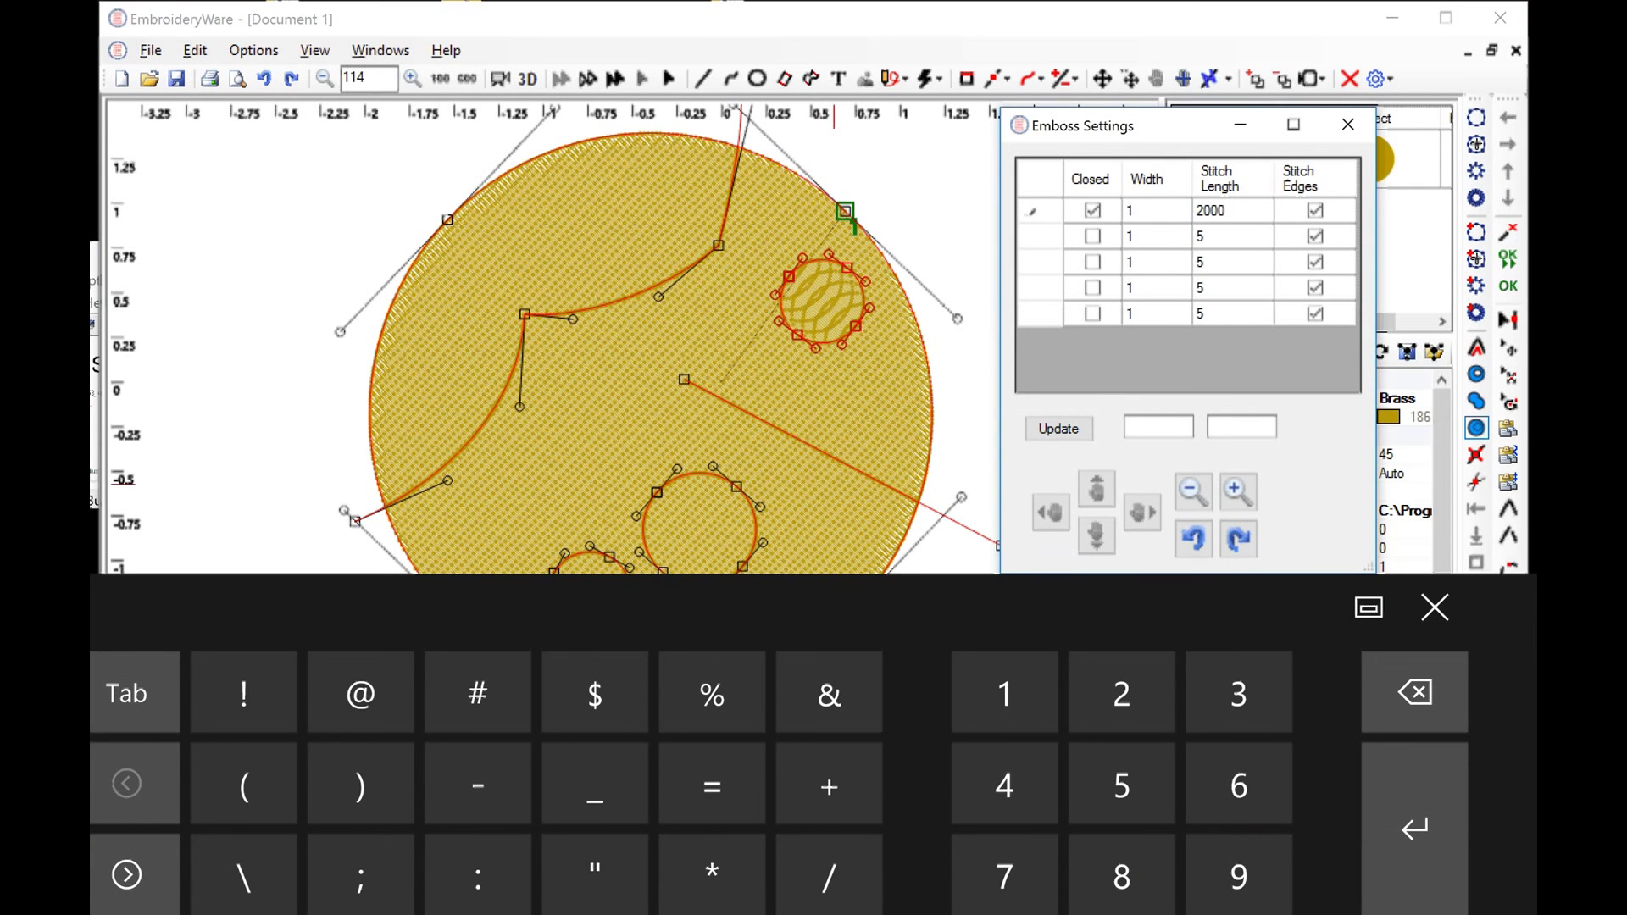
pyautogui.click(1441, 615)
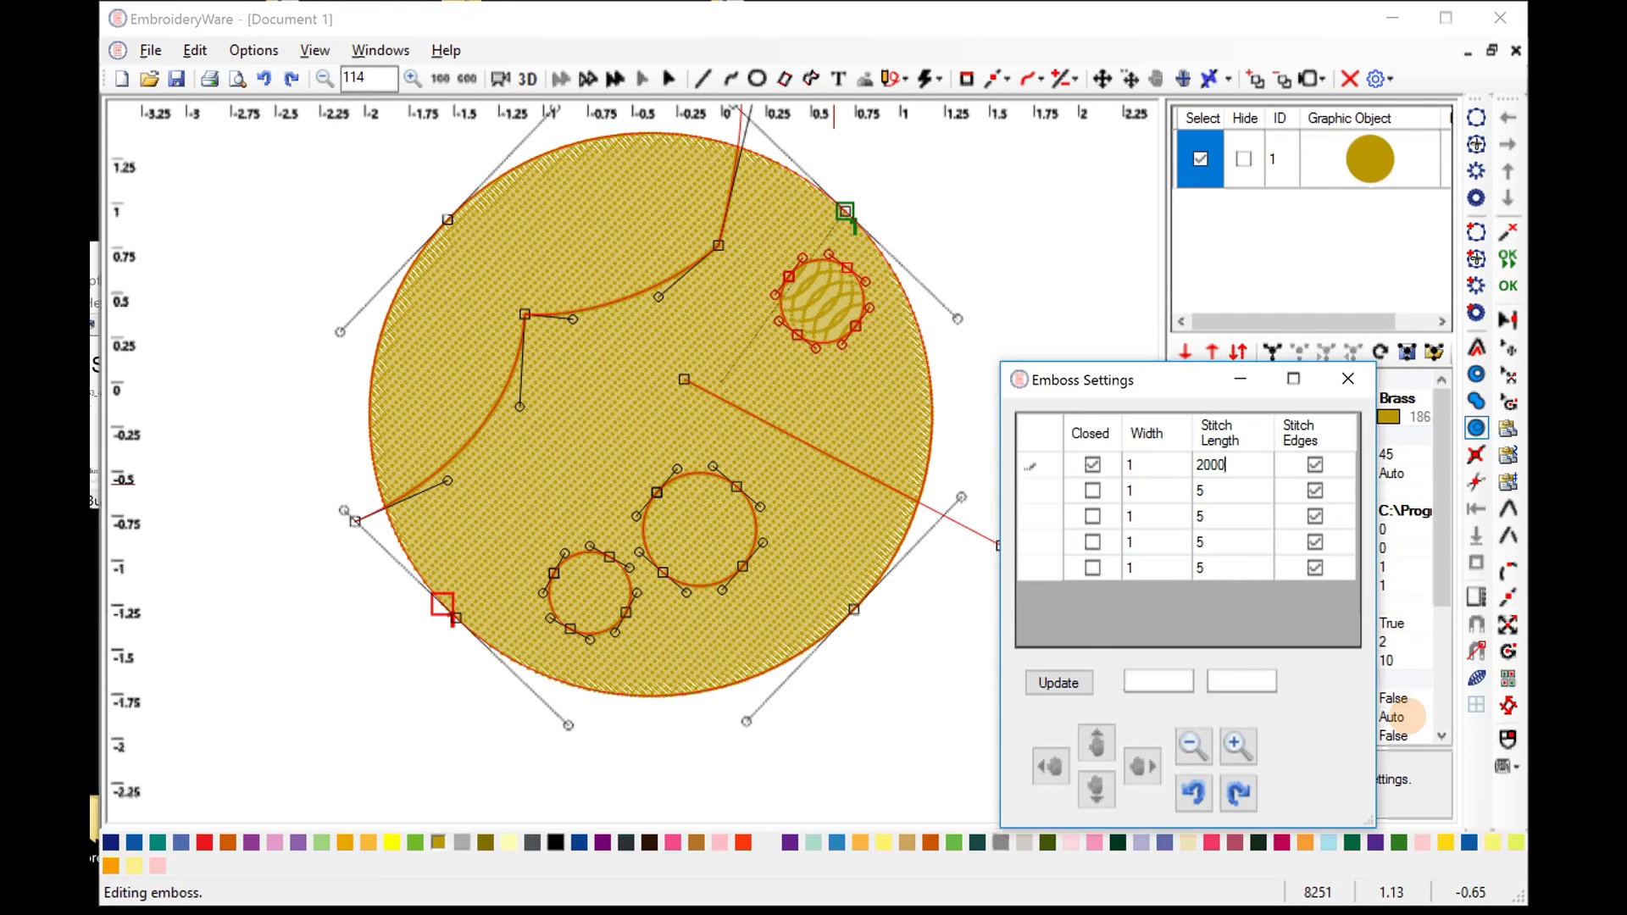
pyautogui.click(1059, 683)
# Close the Emboss Settings dialog and preview the embroidery in 3D
pyautogui.click(1118, 682)
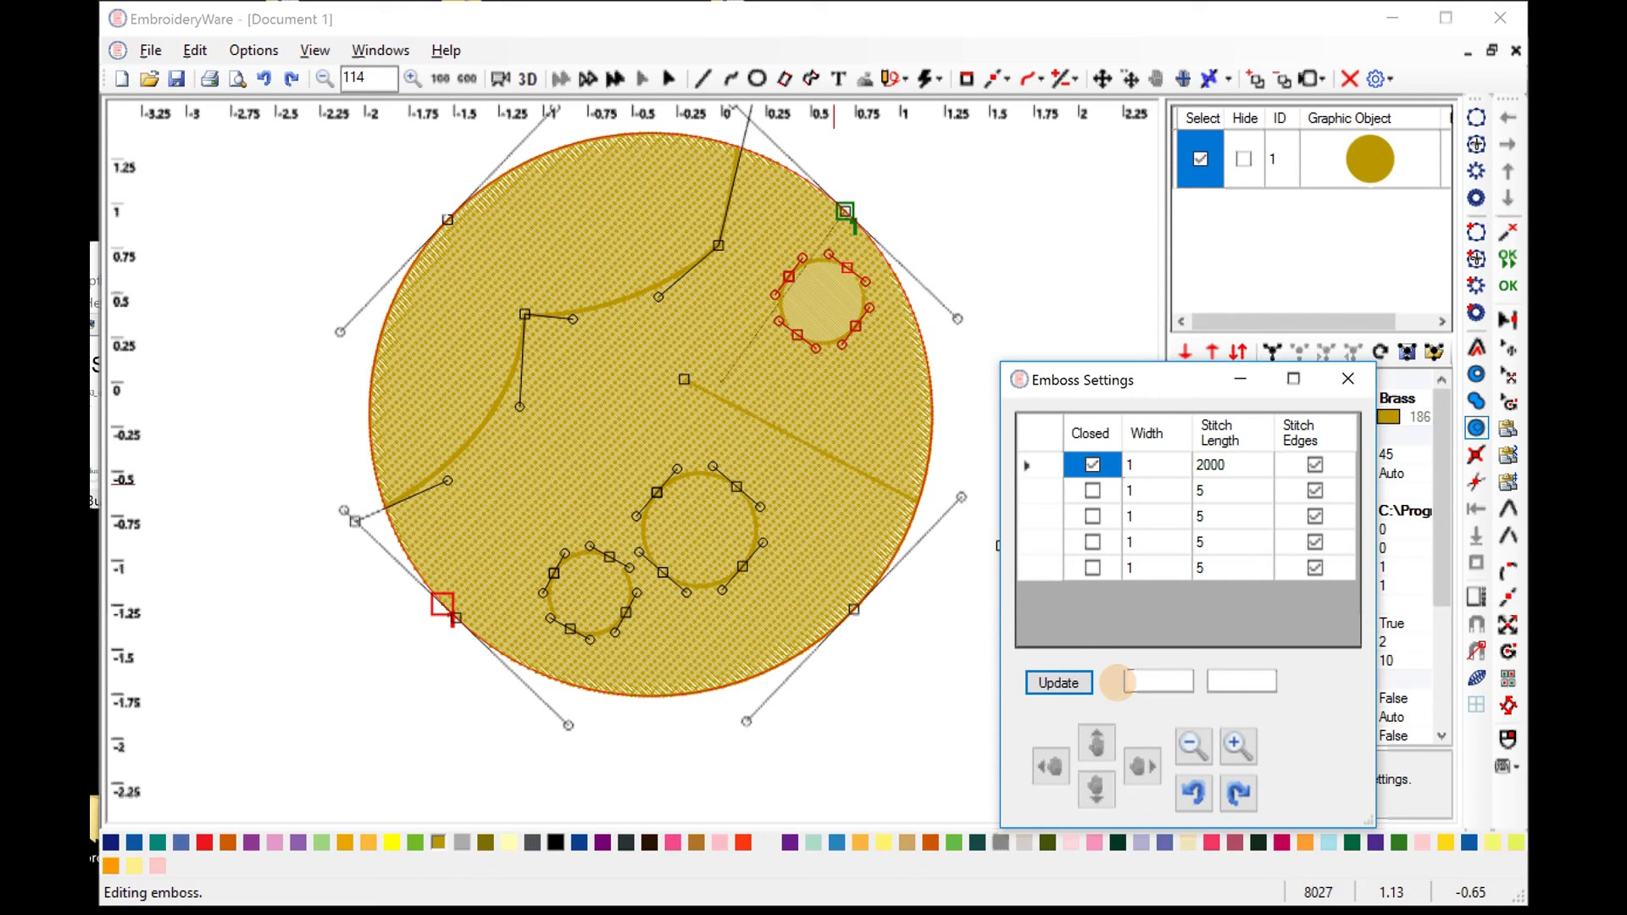
pyautogui.click(927, 310)
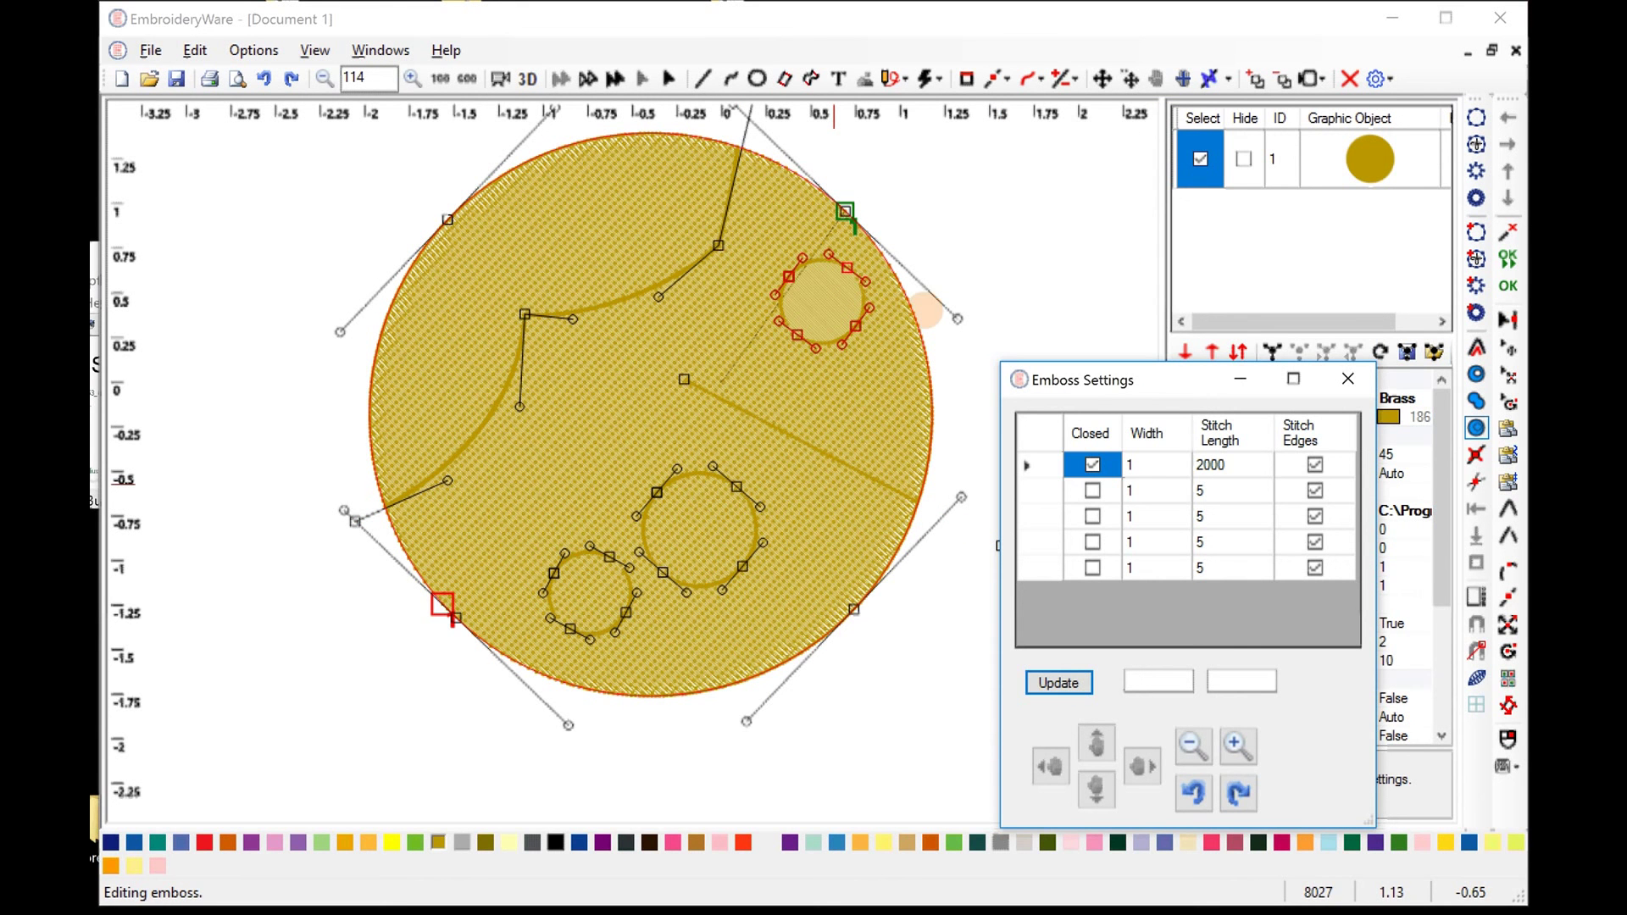
pyautogui.click(784, 231)
pyautogui.click(1415, 484)
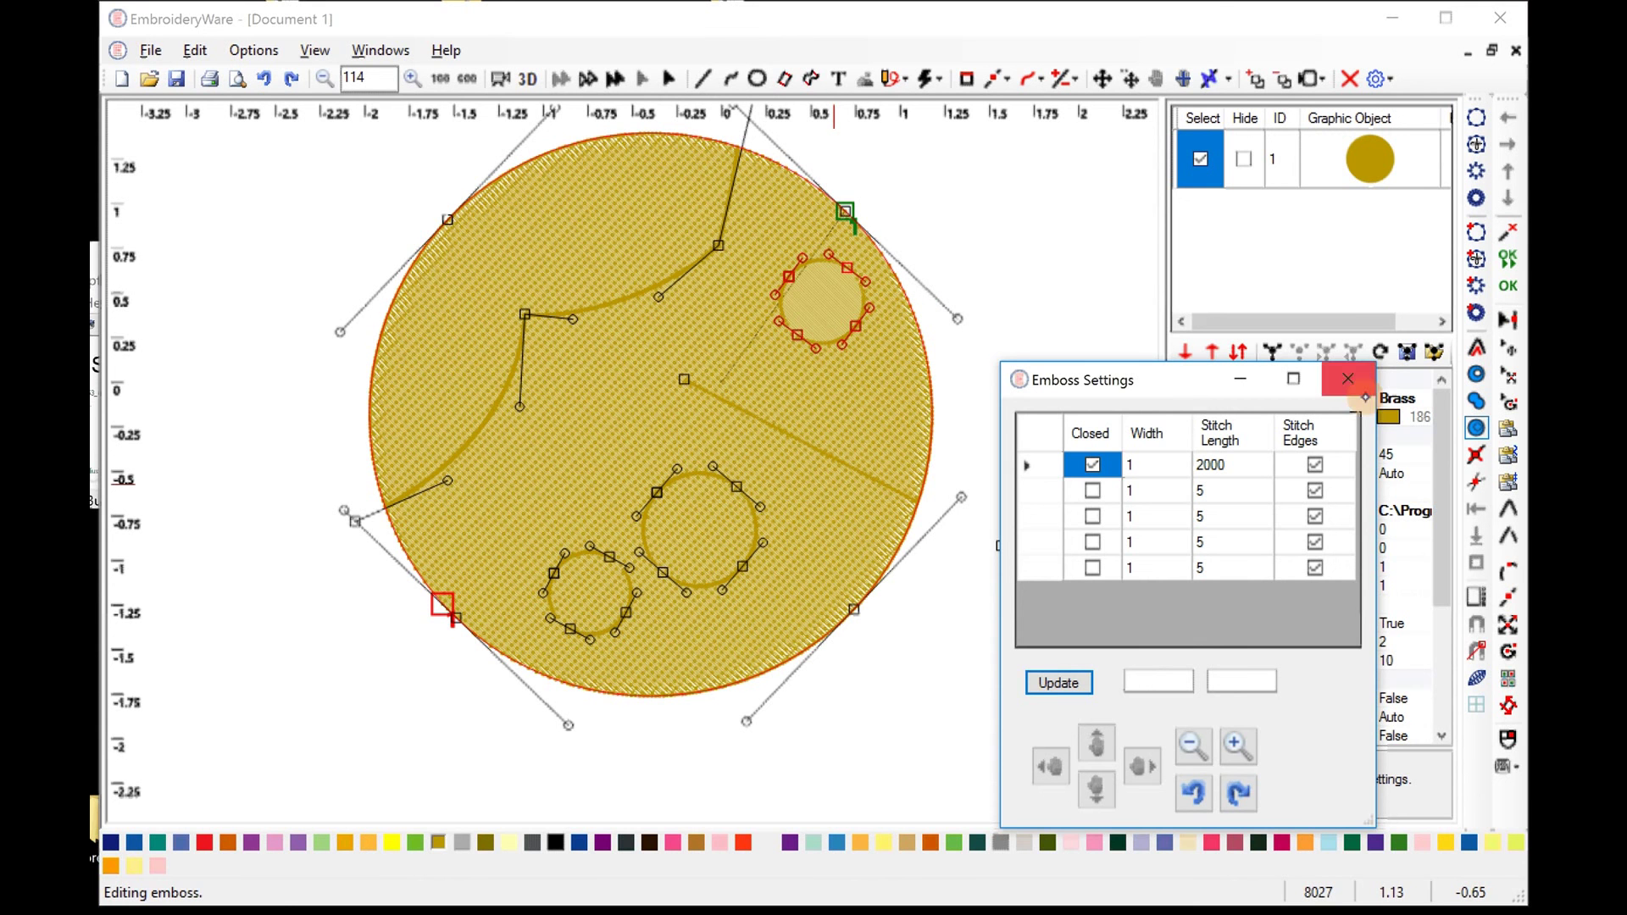
pyautogui.click(1356, 385)
pyautogui.click(529, 78)
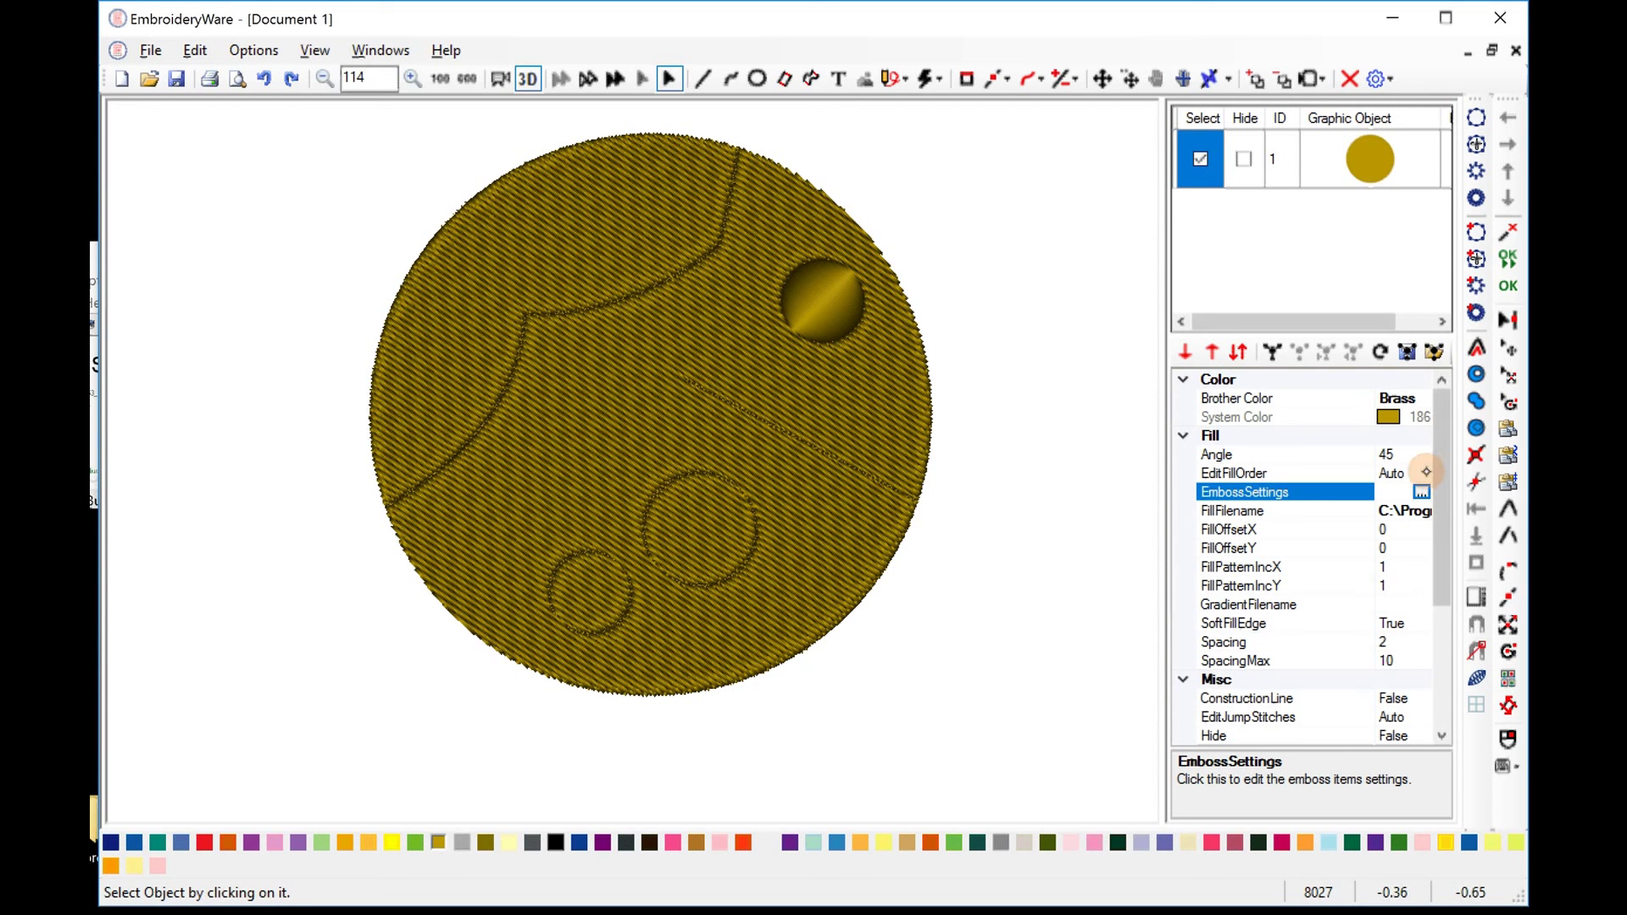
# Turn off the 3D preview of the embossed tan disc to return to flat editing
pyautogui.click(1421, 492)
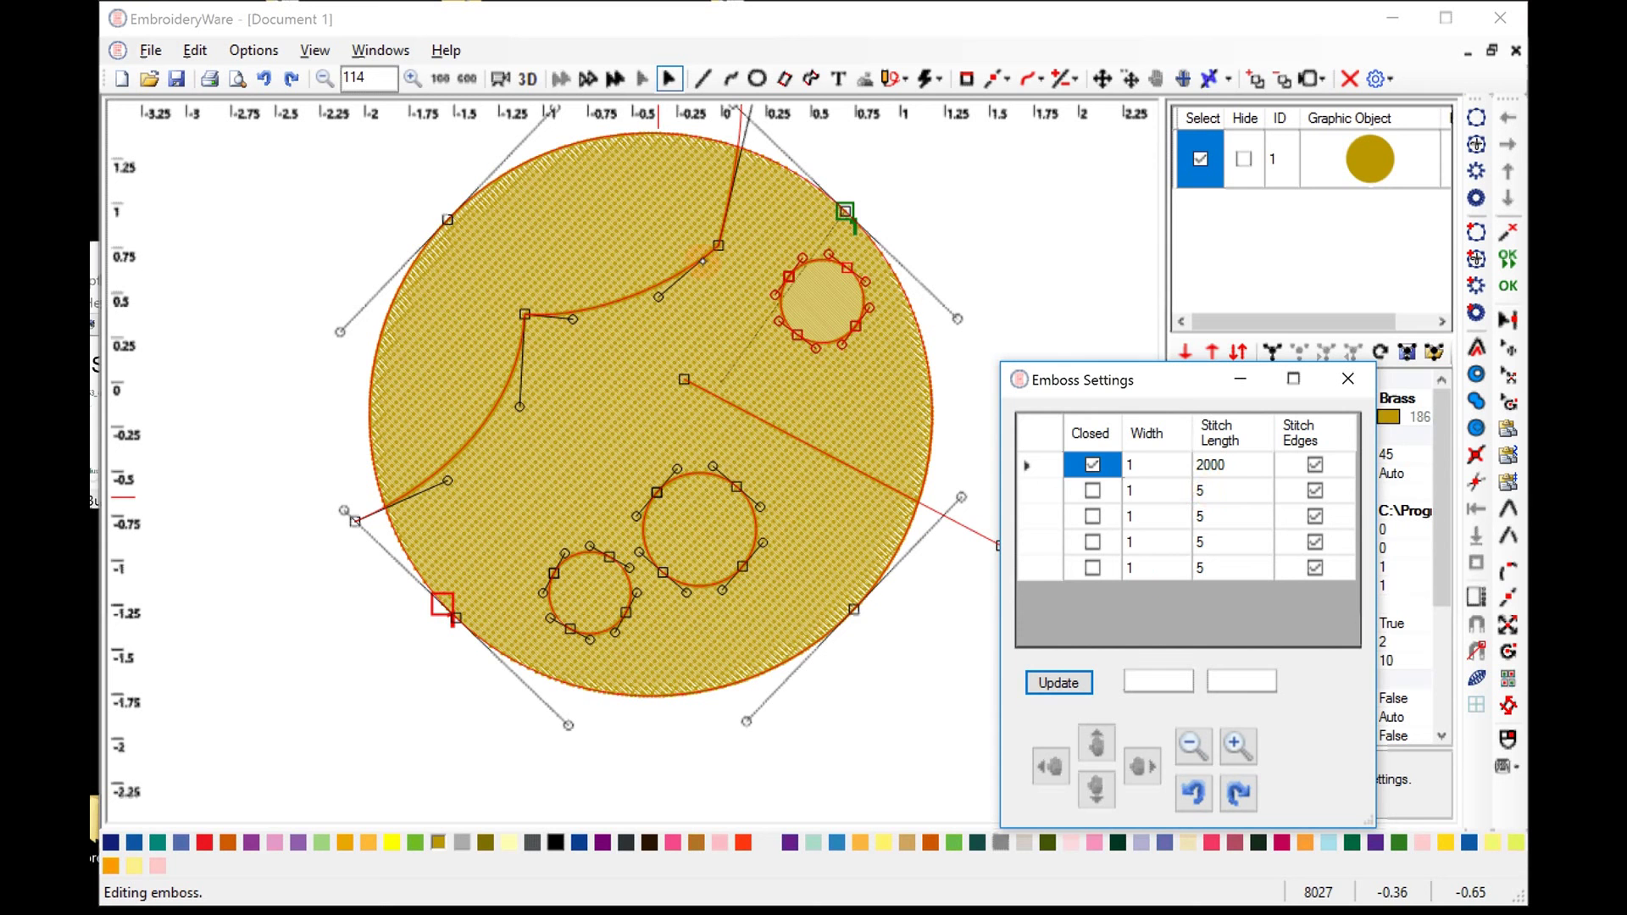
# Set the third emboss curve's width to 10 and apply it to the fill
pyautogui.click(1189, 547)
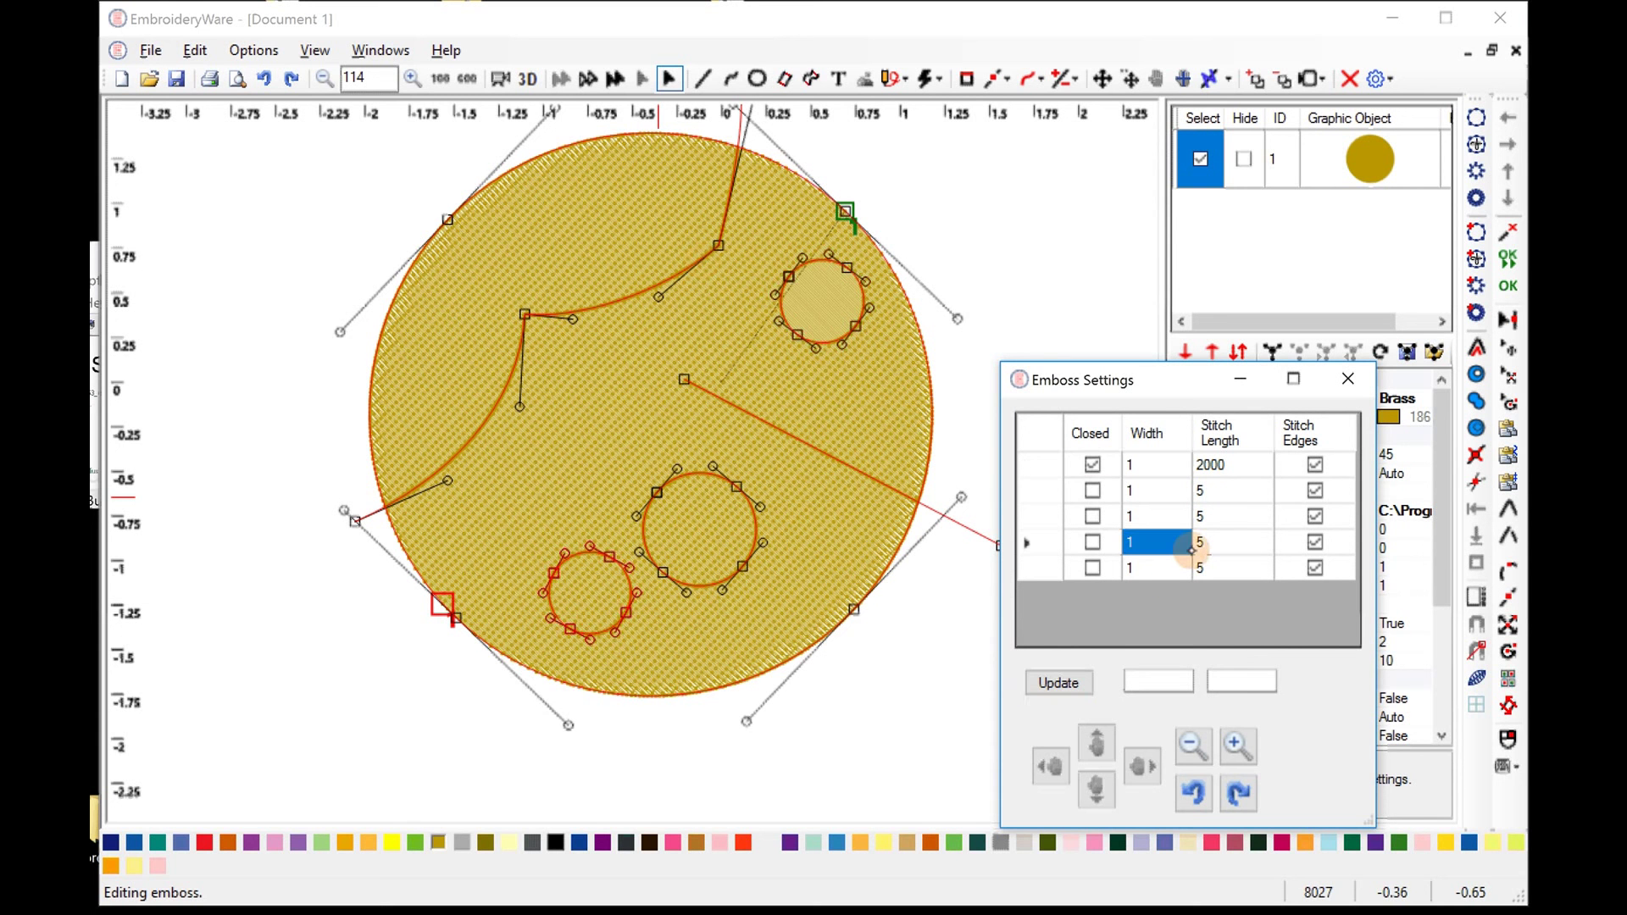
pyautogui.click(1156, 566)
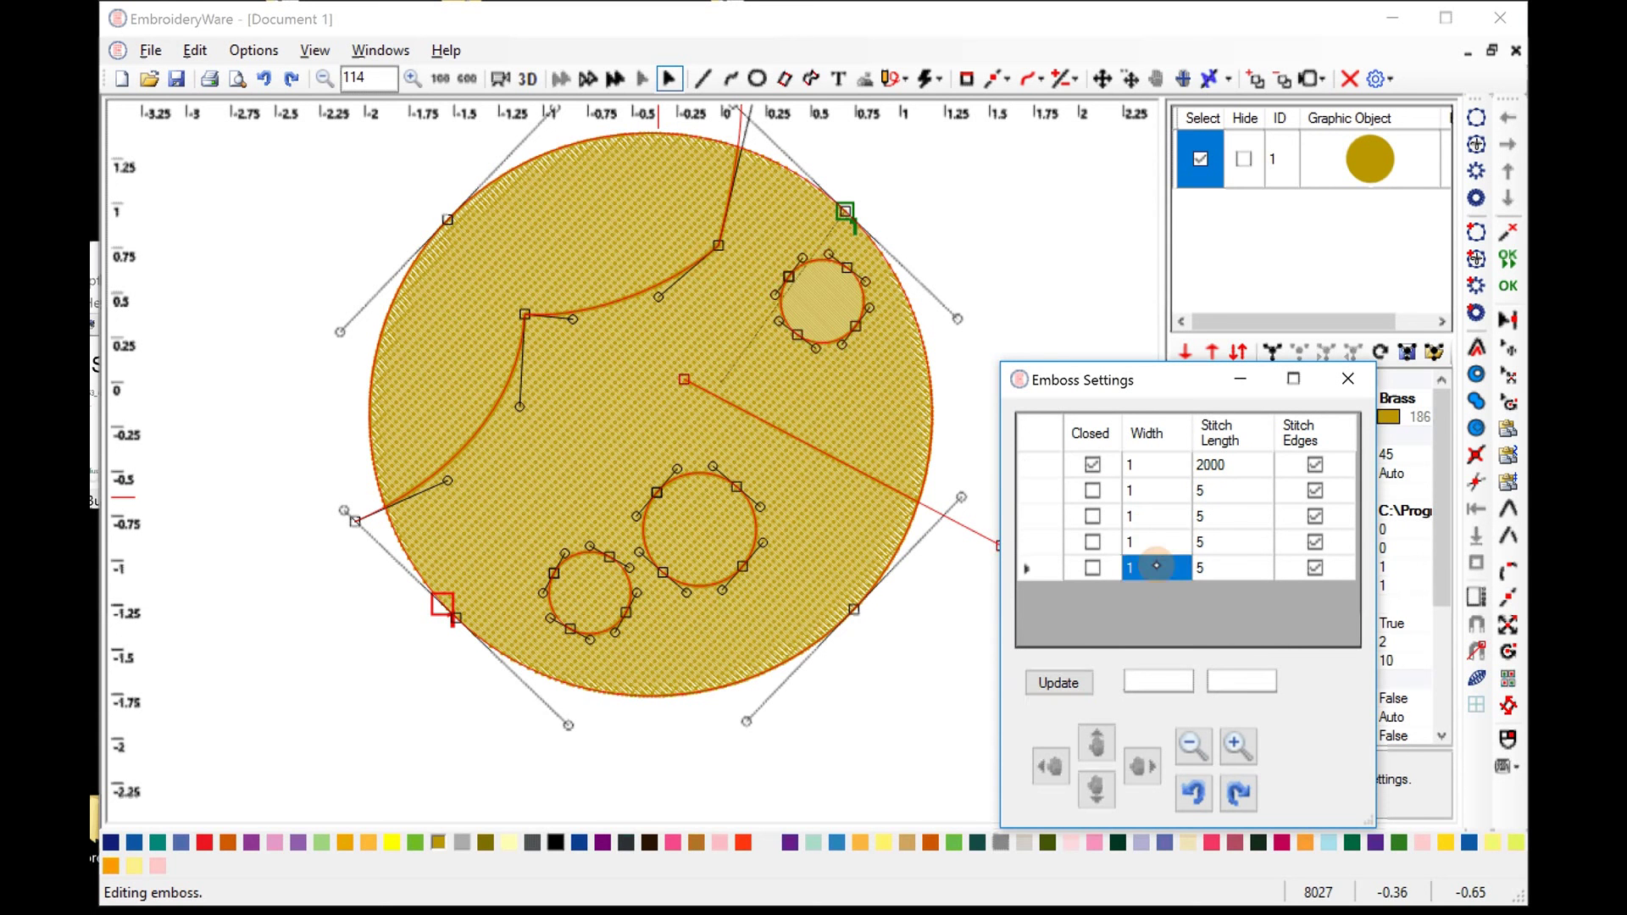
pyautogui.click(1160, 516)
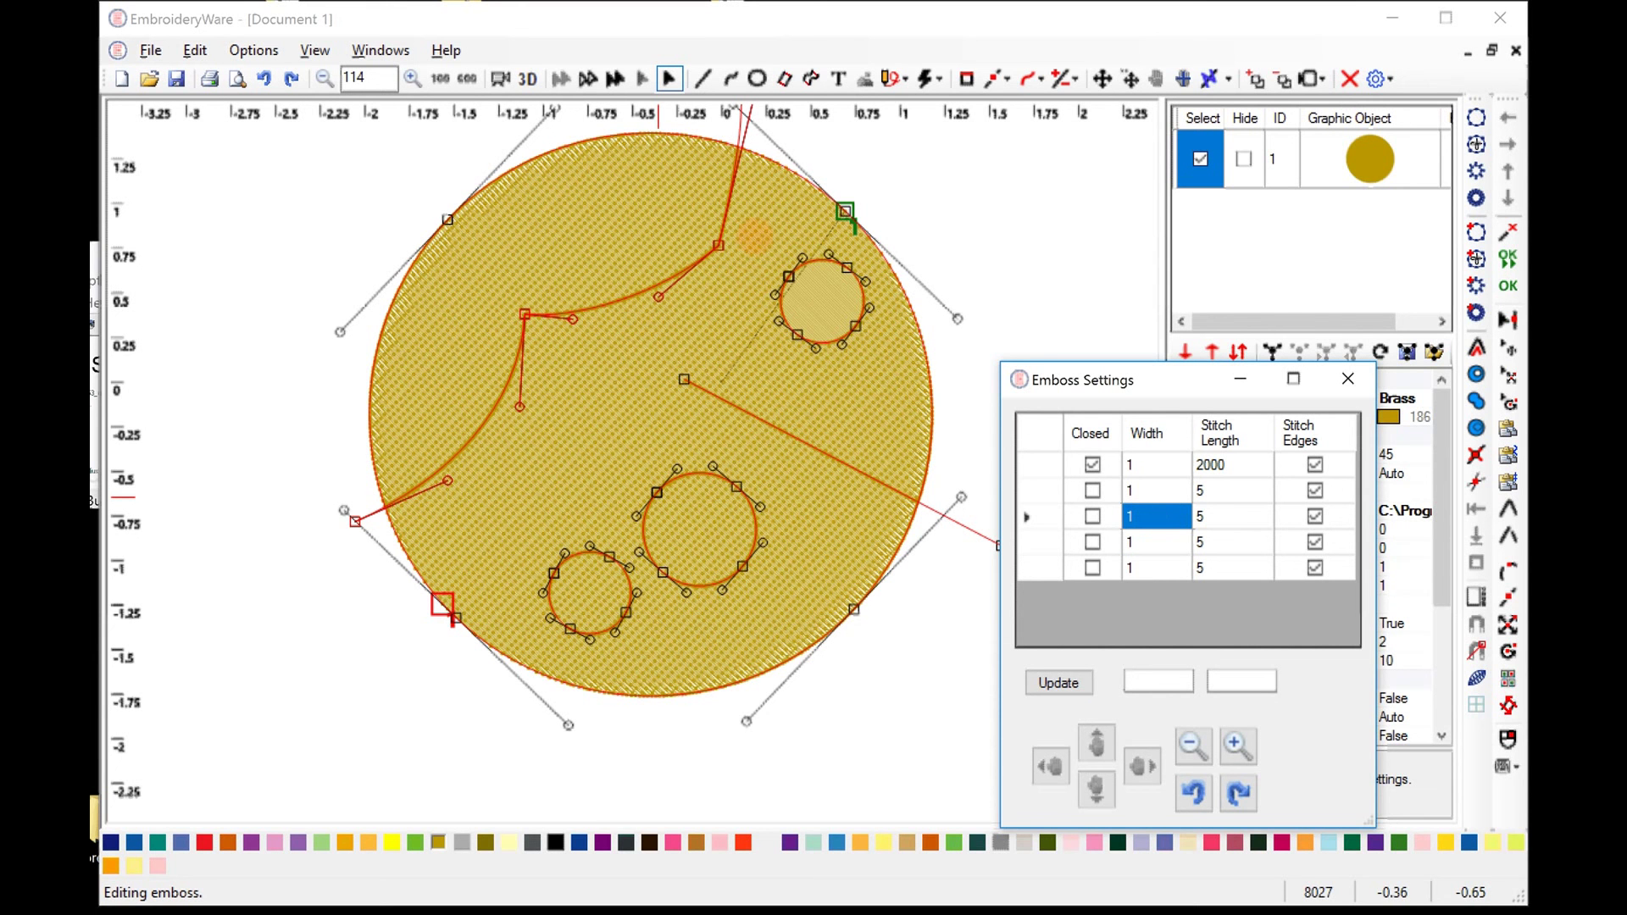
pyautogui.click(1153, 510)
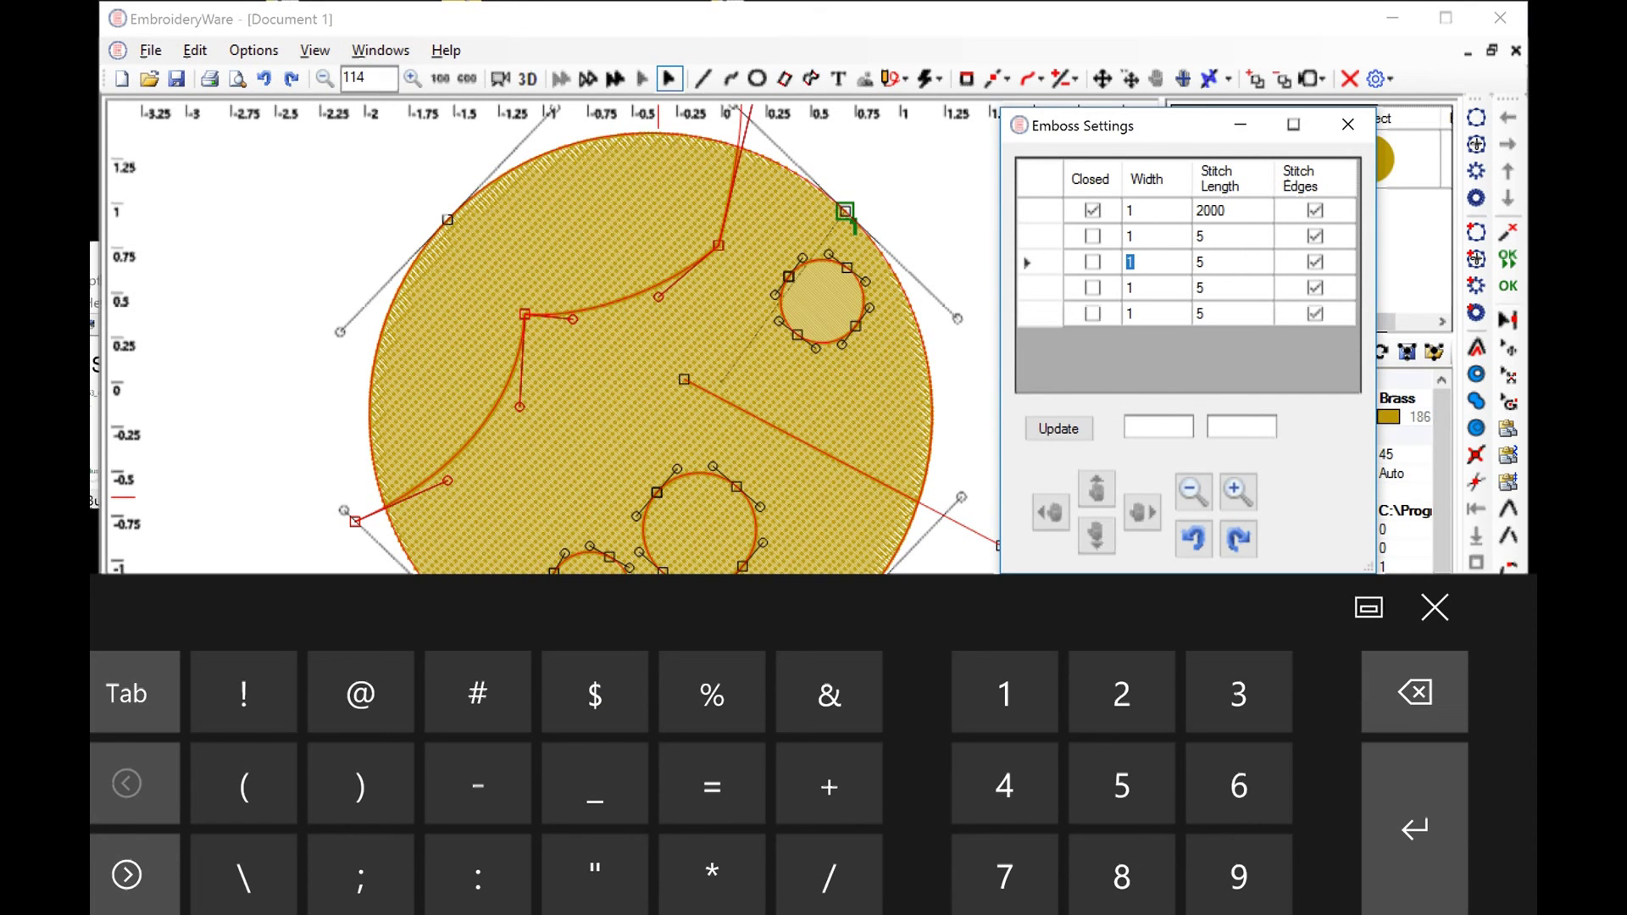
pyautogui.write('10')
pyautogui.click(1423, 616)
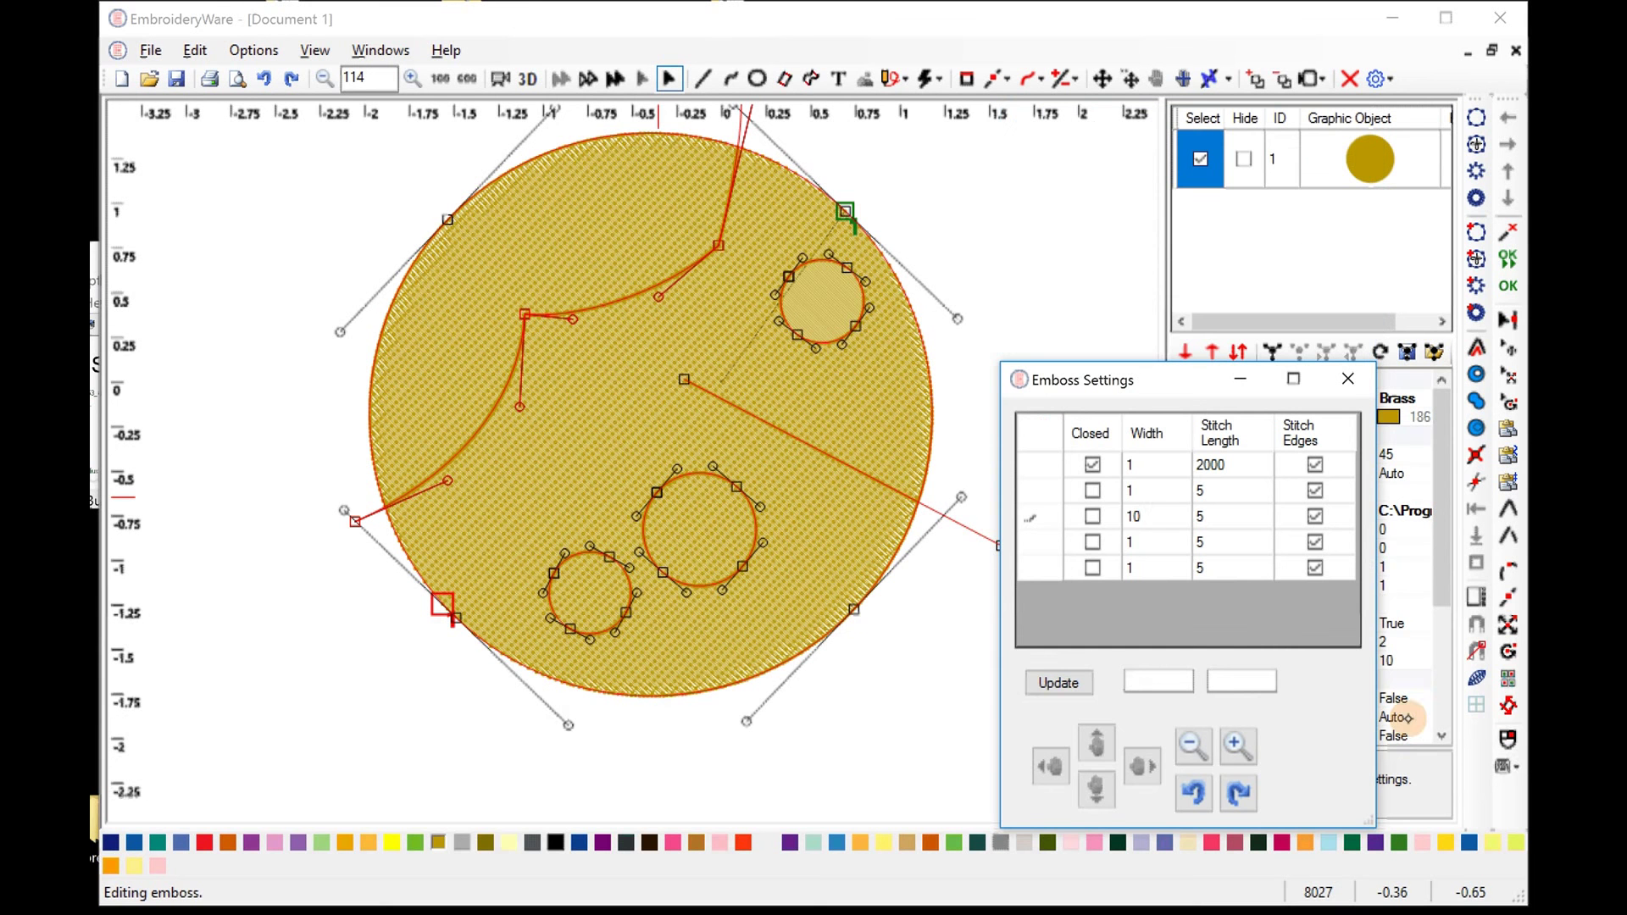
pyautogui.click(1059, 681)
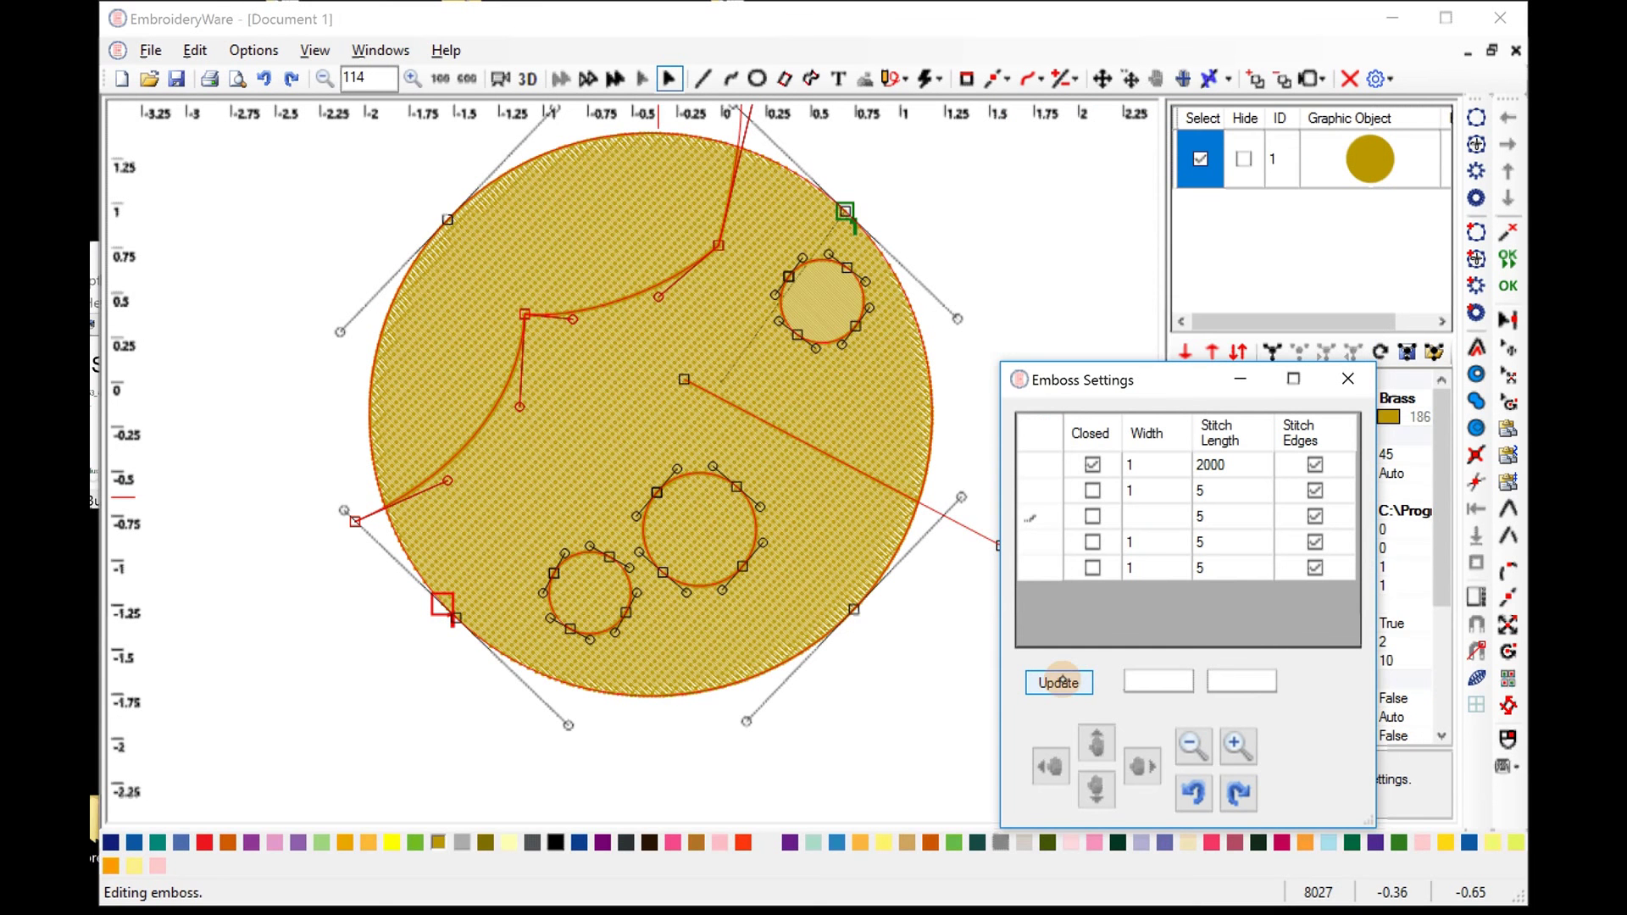
pyautogui.click(1059, 681)
# Give the third curve a stitch length of 2000 and update the tan circle's fill
pyautogui.click(406, 488)
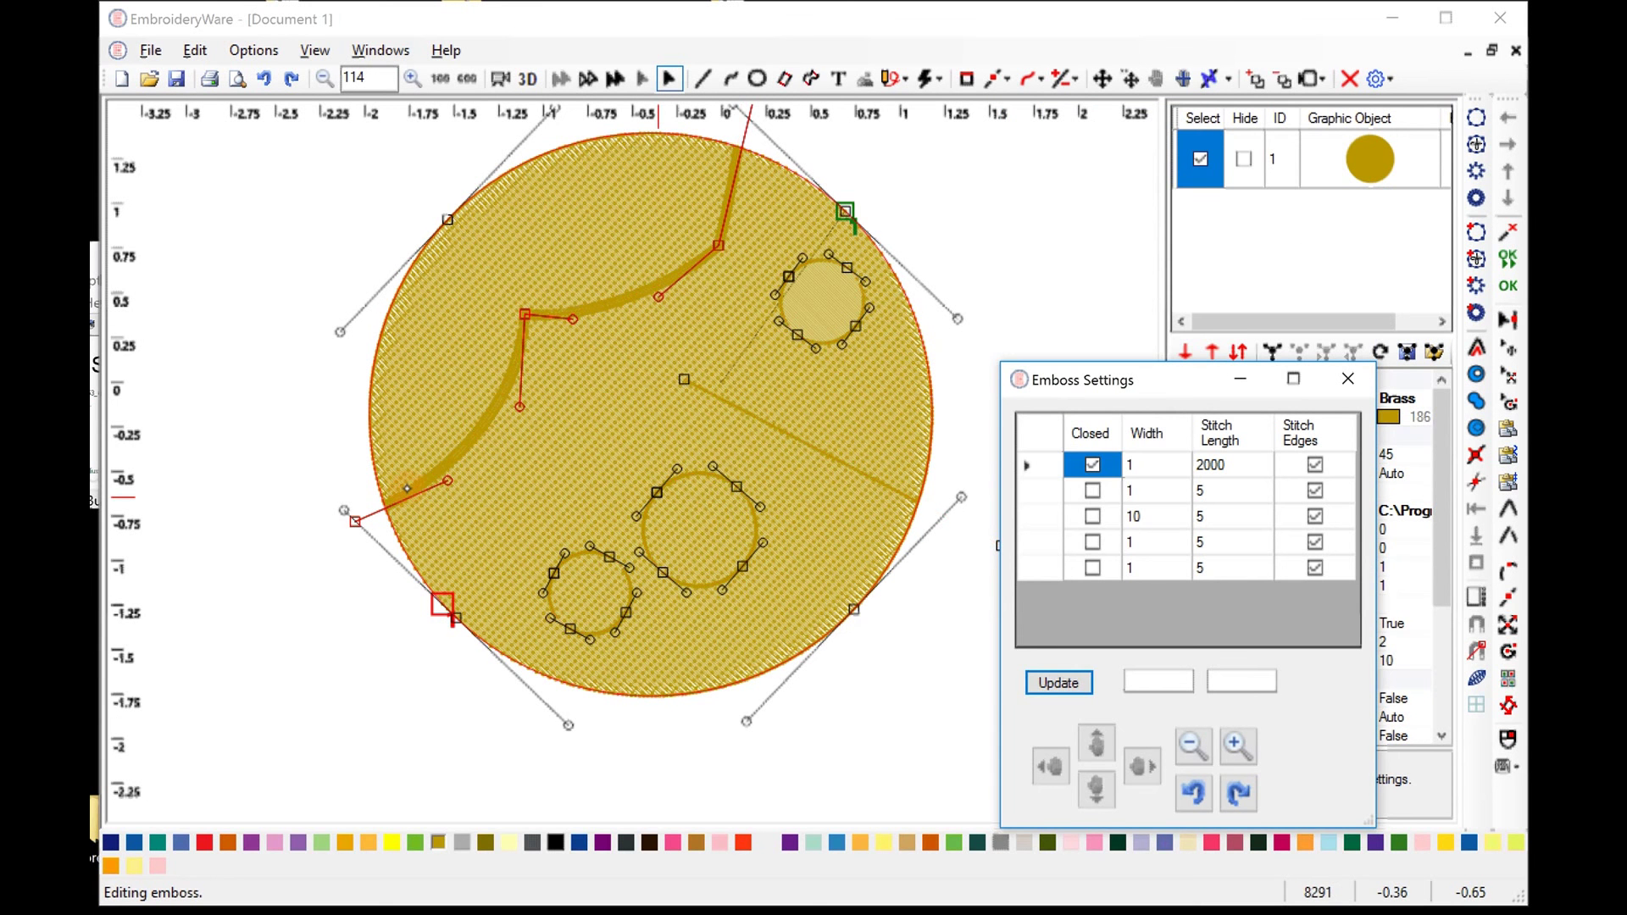
pyautogui.moveTo(407, 489)
pyautogui.mouseDown()
pyautogui.moveTo(462, 452)
pyautogui.moveTo(524, 318)
pyautogui.mouseUp()
pyautogui.click(745, 201)
pyautogui.click(811, 164)
pyautogui.click(1212, 514)
pyautogui.click(1221, 516)
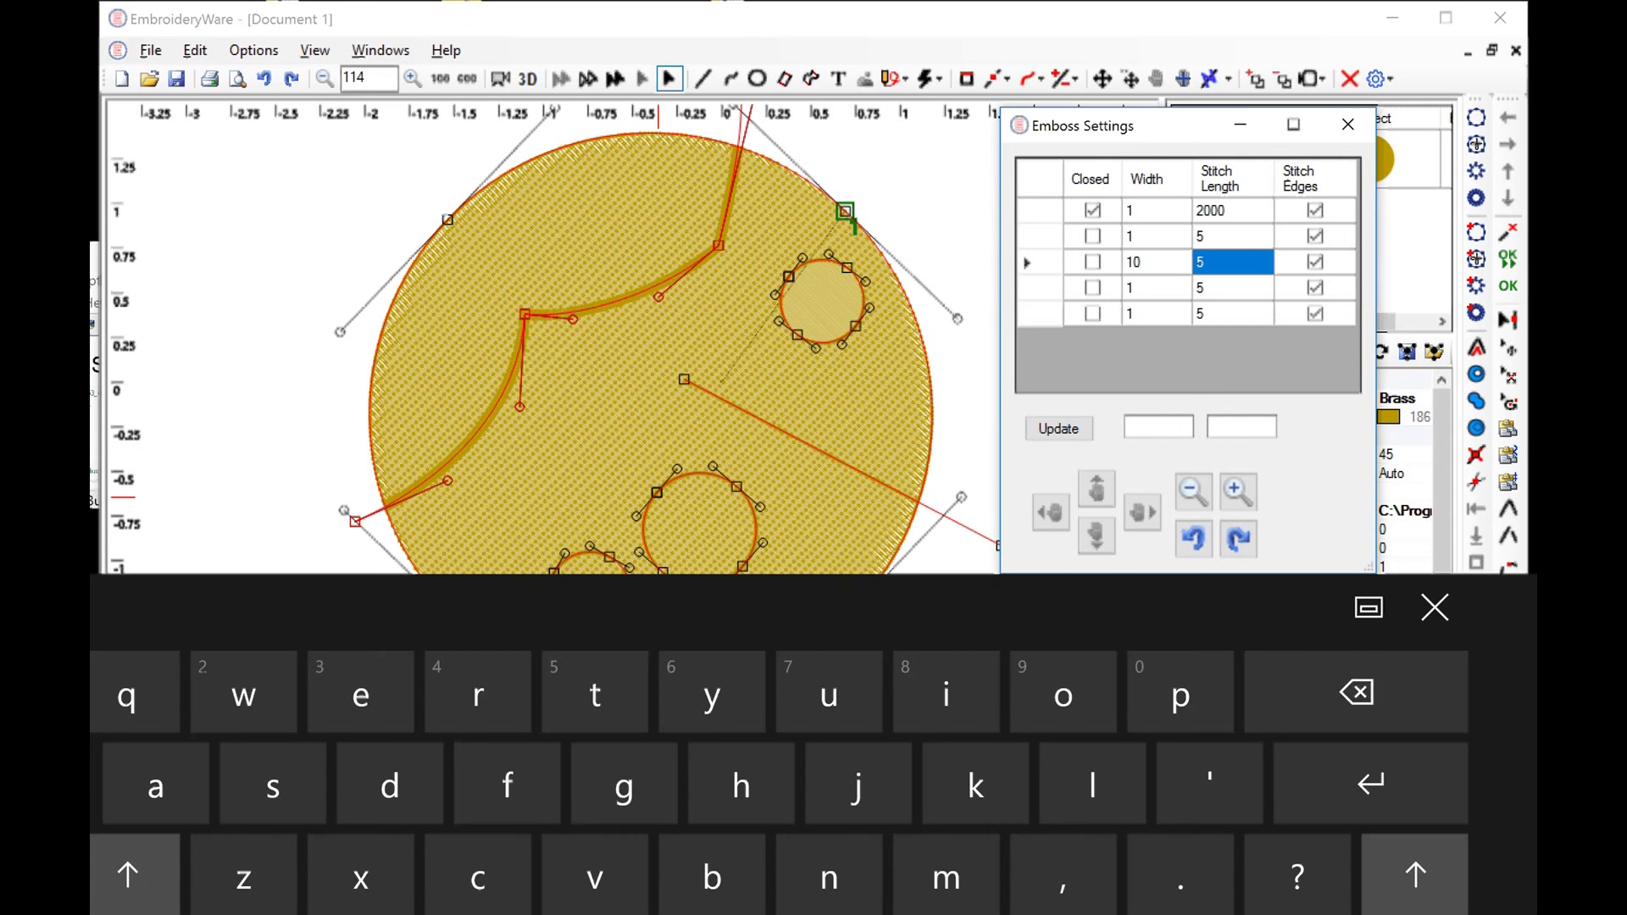
pyautogui.click(1370, 688)
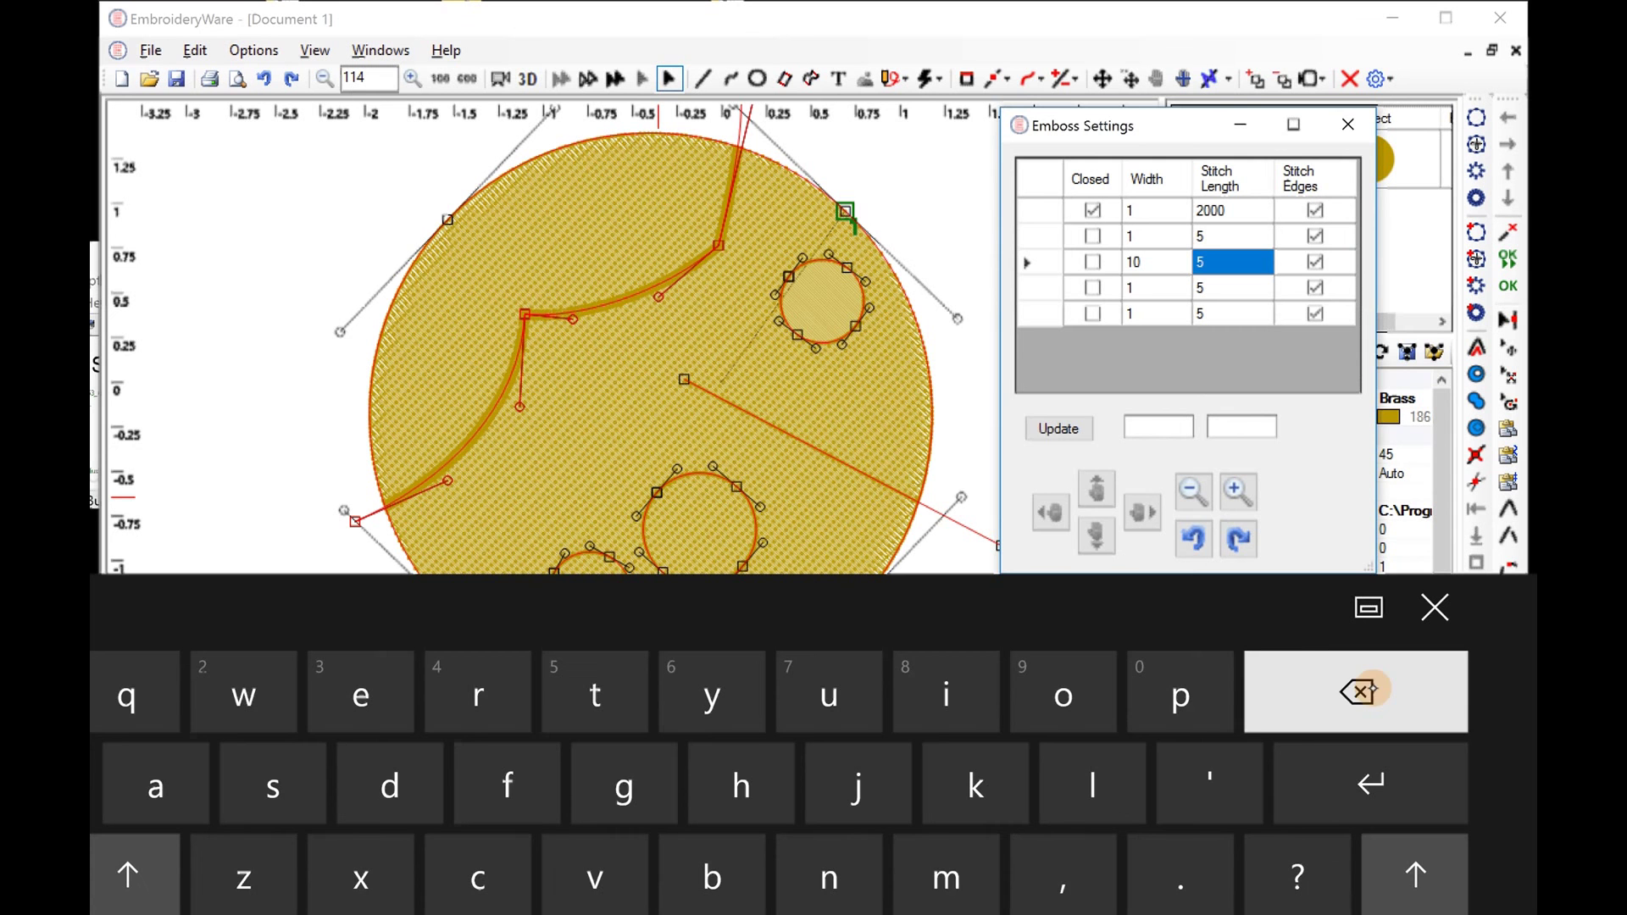
pyautogui.click(1120, 707)
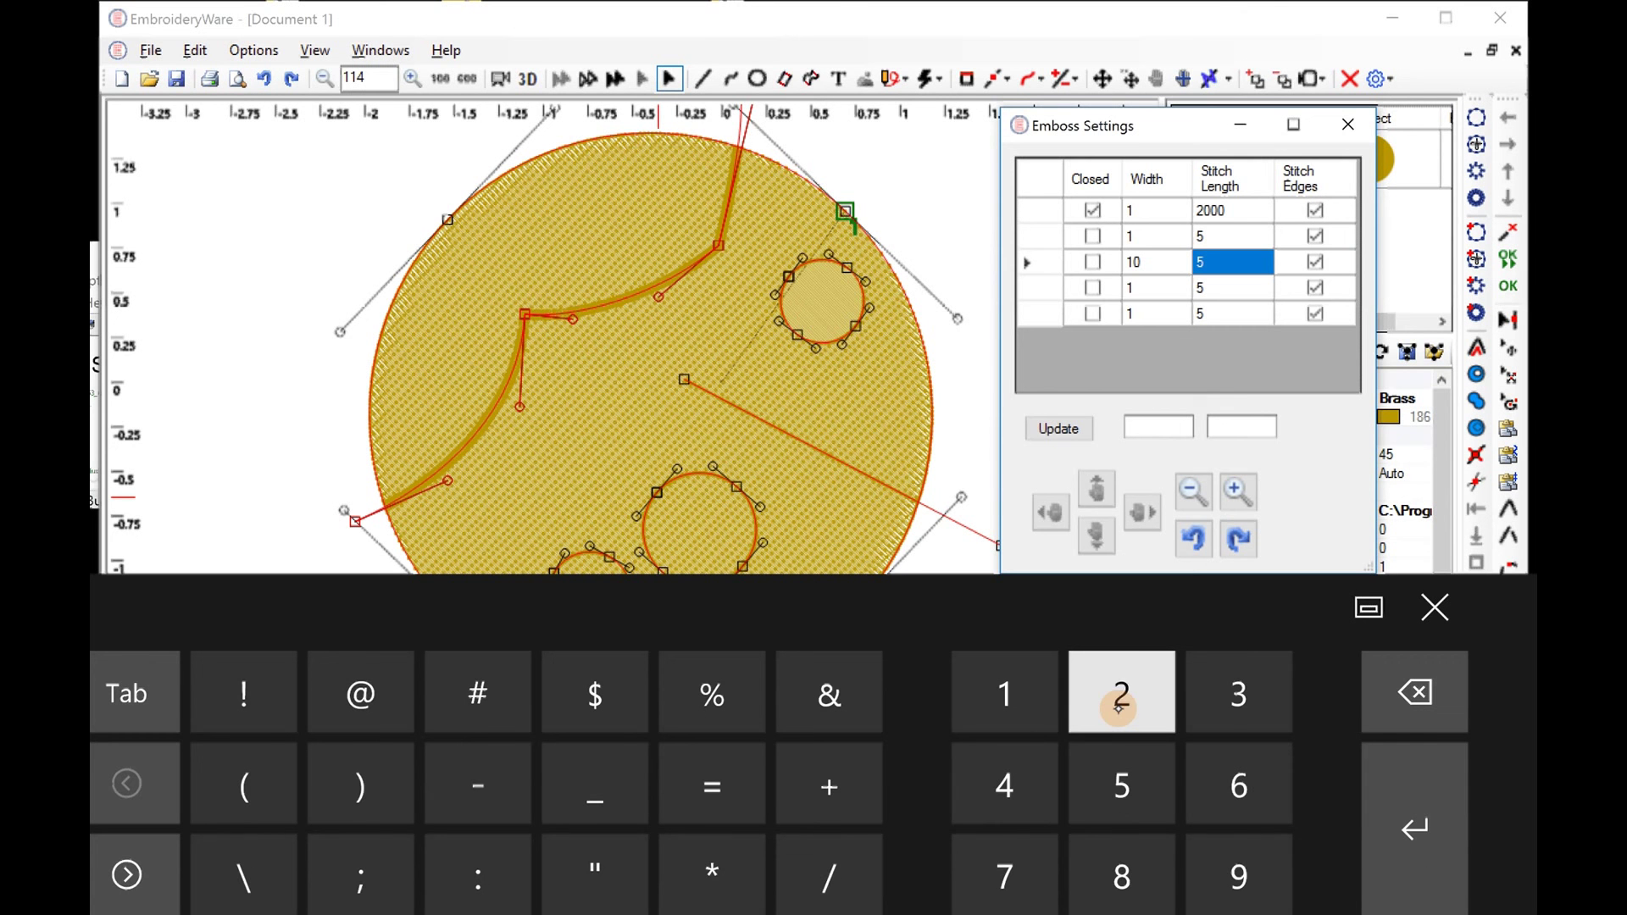
pyautogui.write('000')
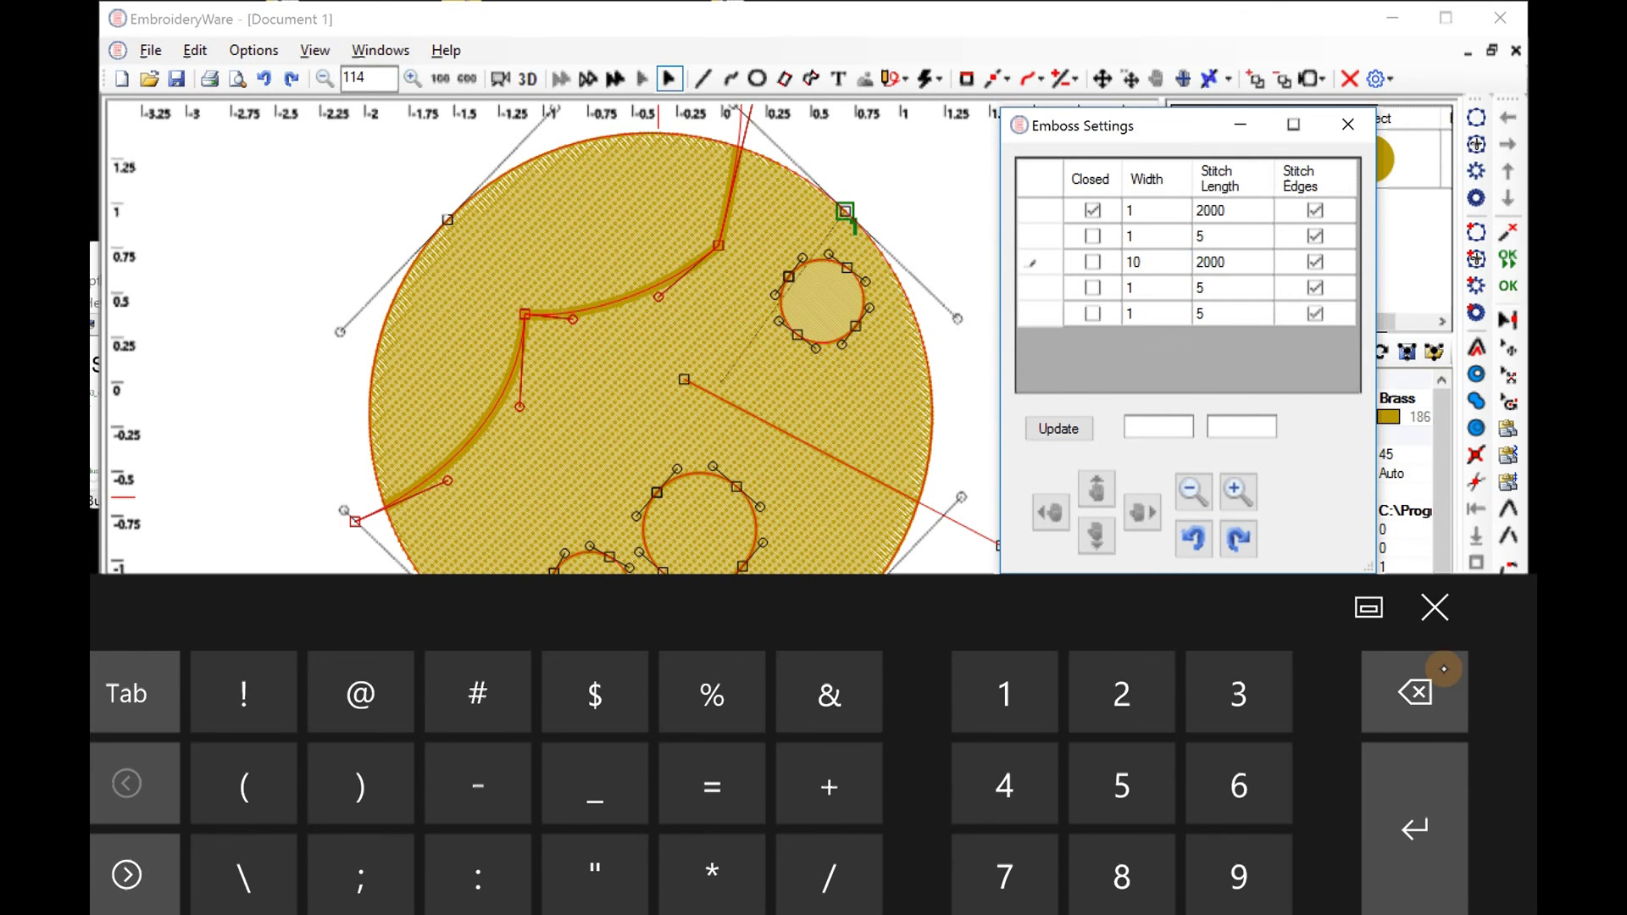
pyautogui.click(1437, 612)
pyautogui.press('Return')
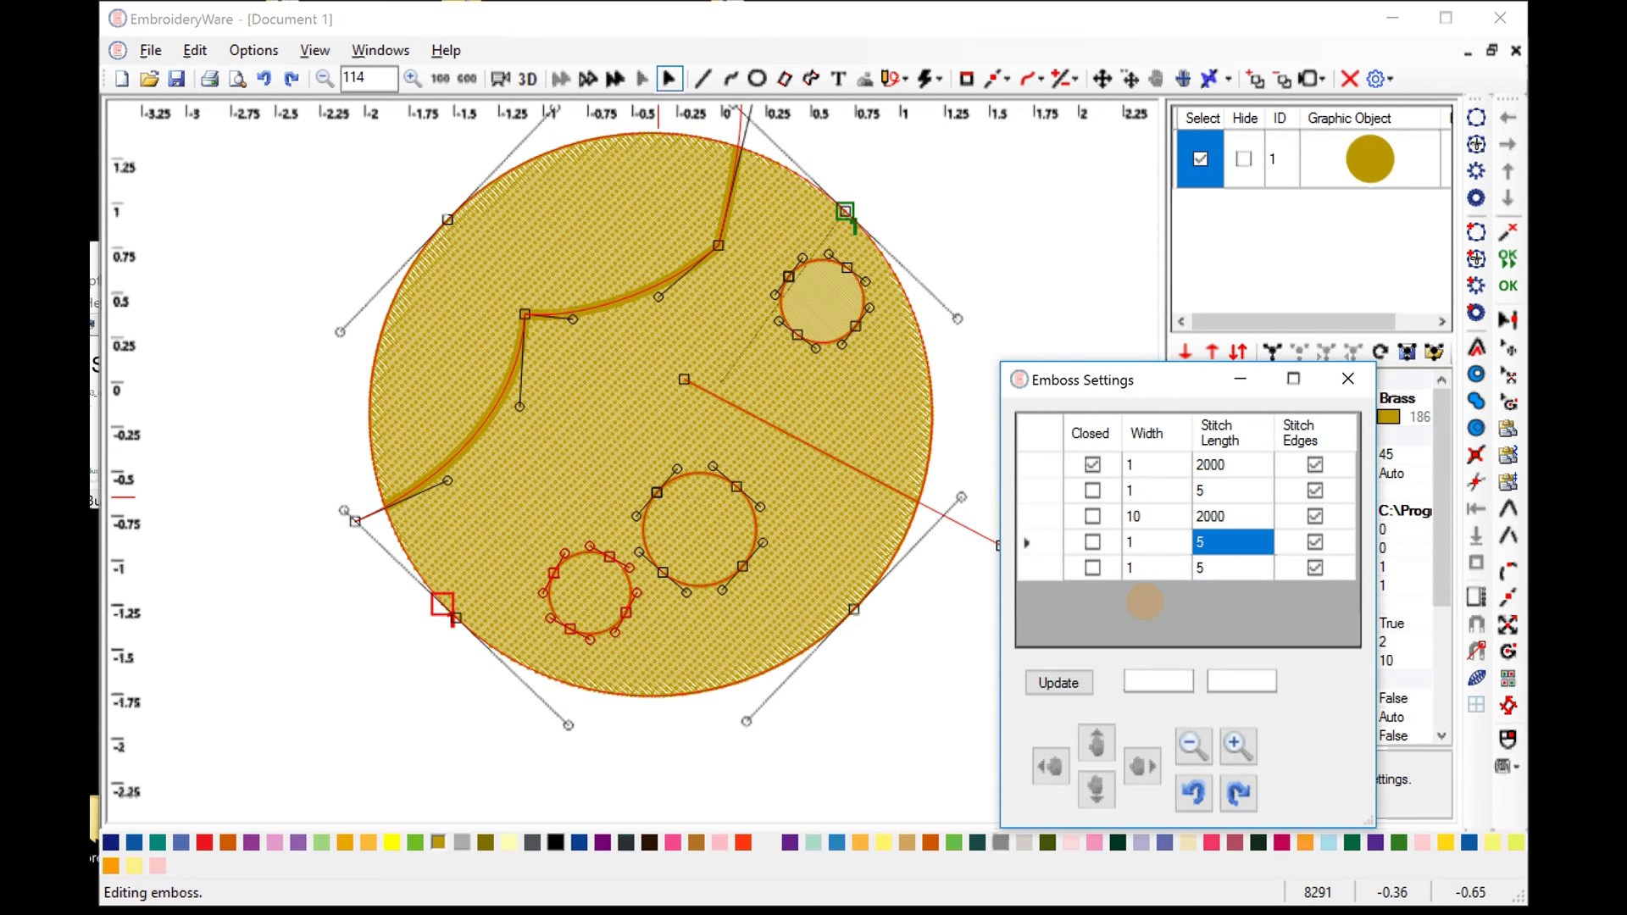
pyautogui.click(1059, 682)
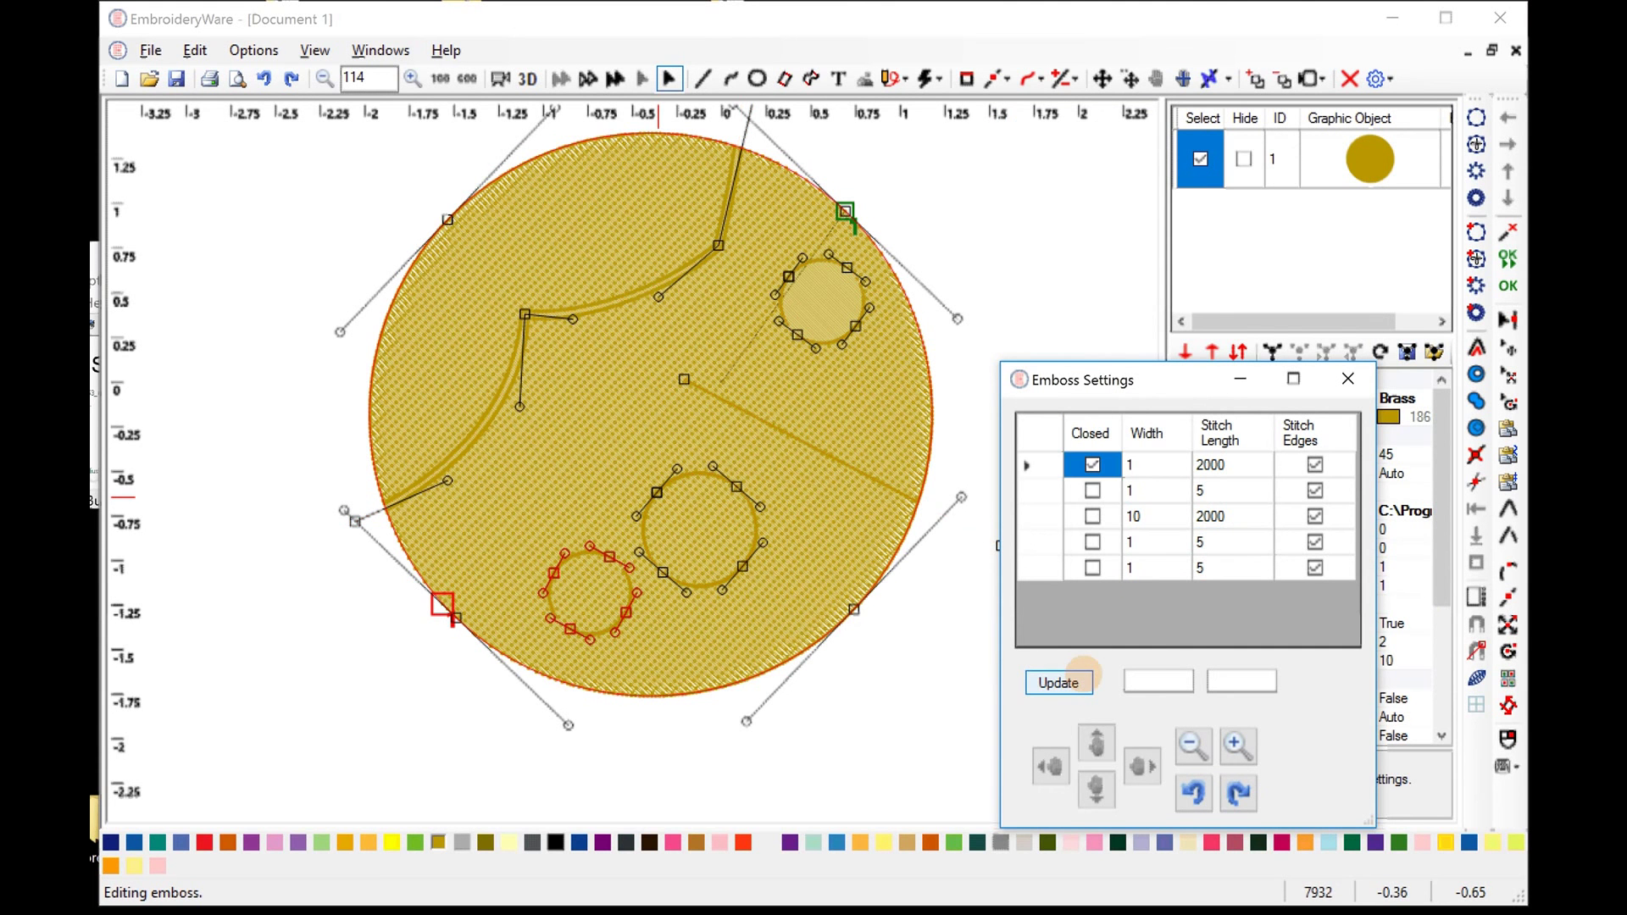
# Click several points on the design canvas after the update
pyautogui.click(472, 422)
pyautogui.click(739, 231)
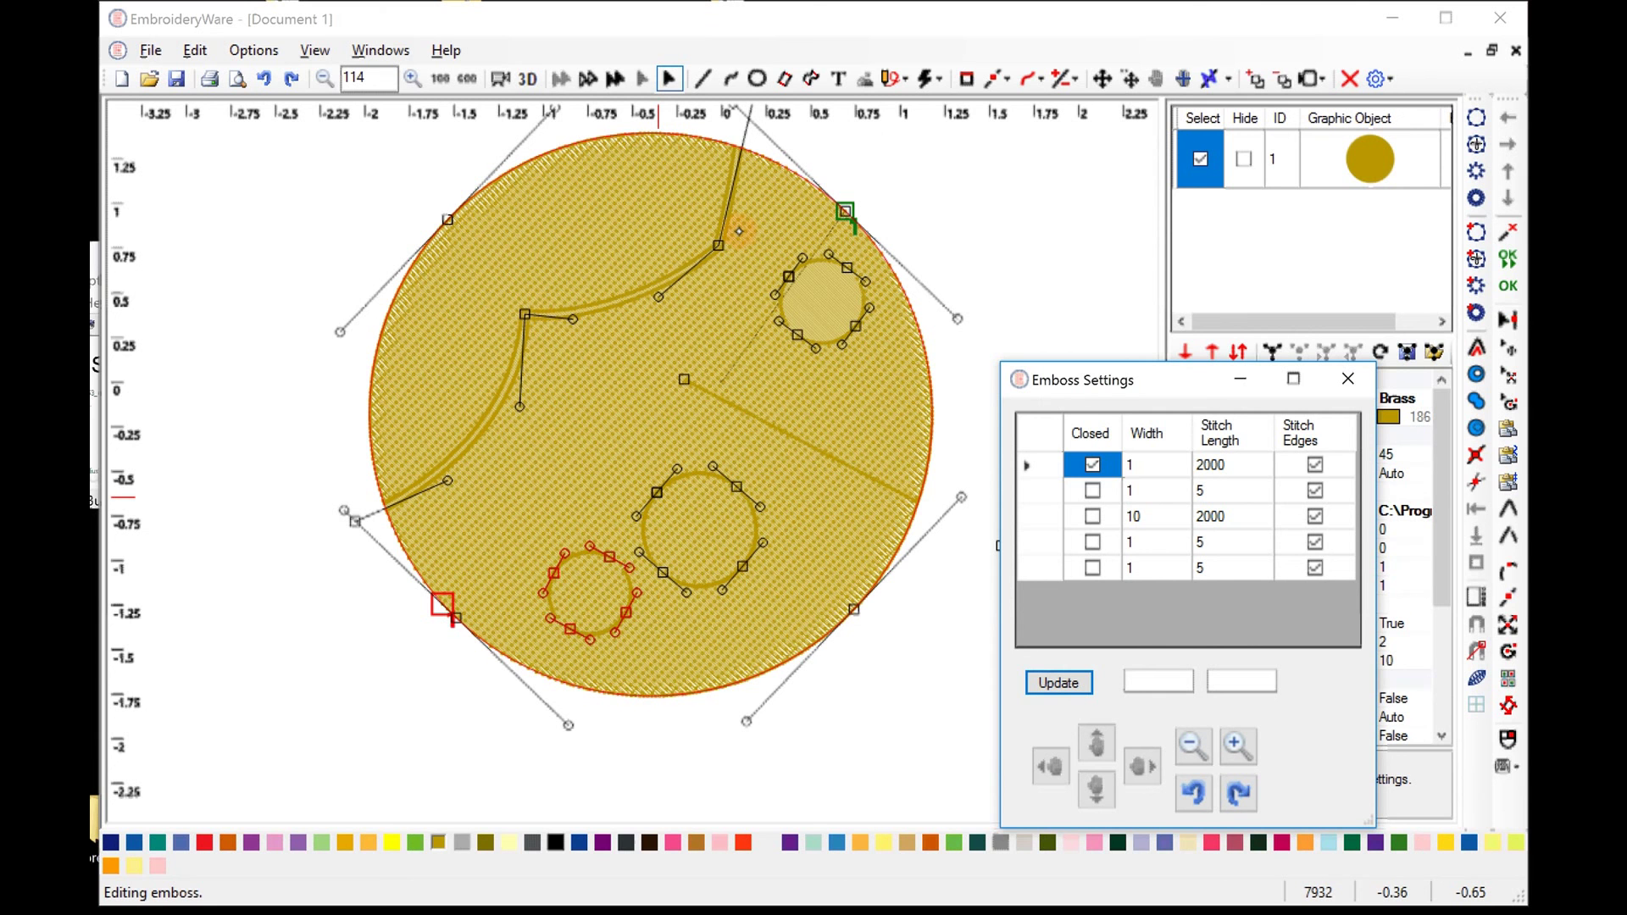
pyautogui.click(538, 320)
pyautogui.click(418, 477)
# Untick Stitch Edges for row 3, regenerate the fill, then tick it back on
pyautogui.click(1342, 552)
pyautogui.click(1318, 516)
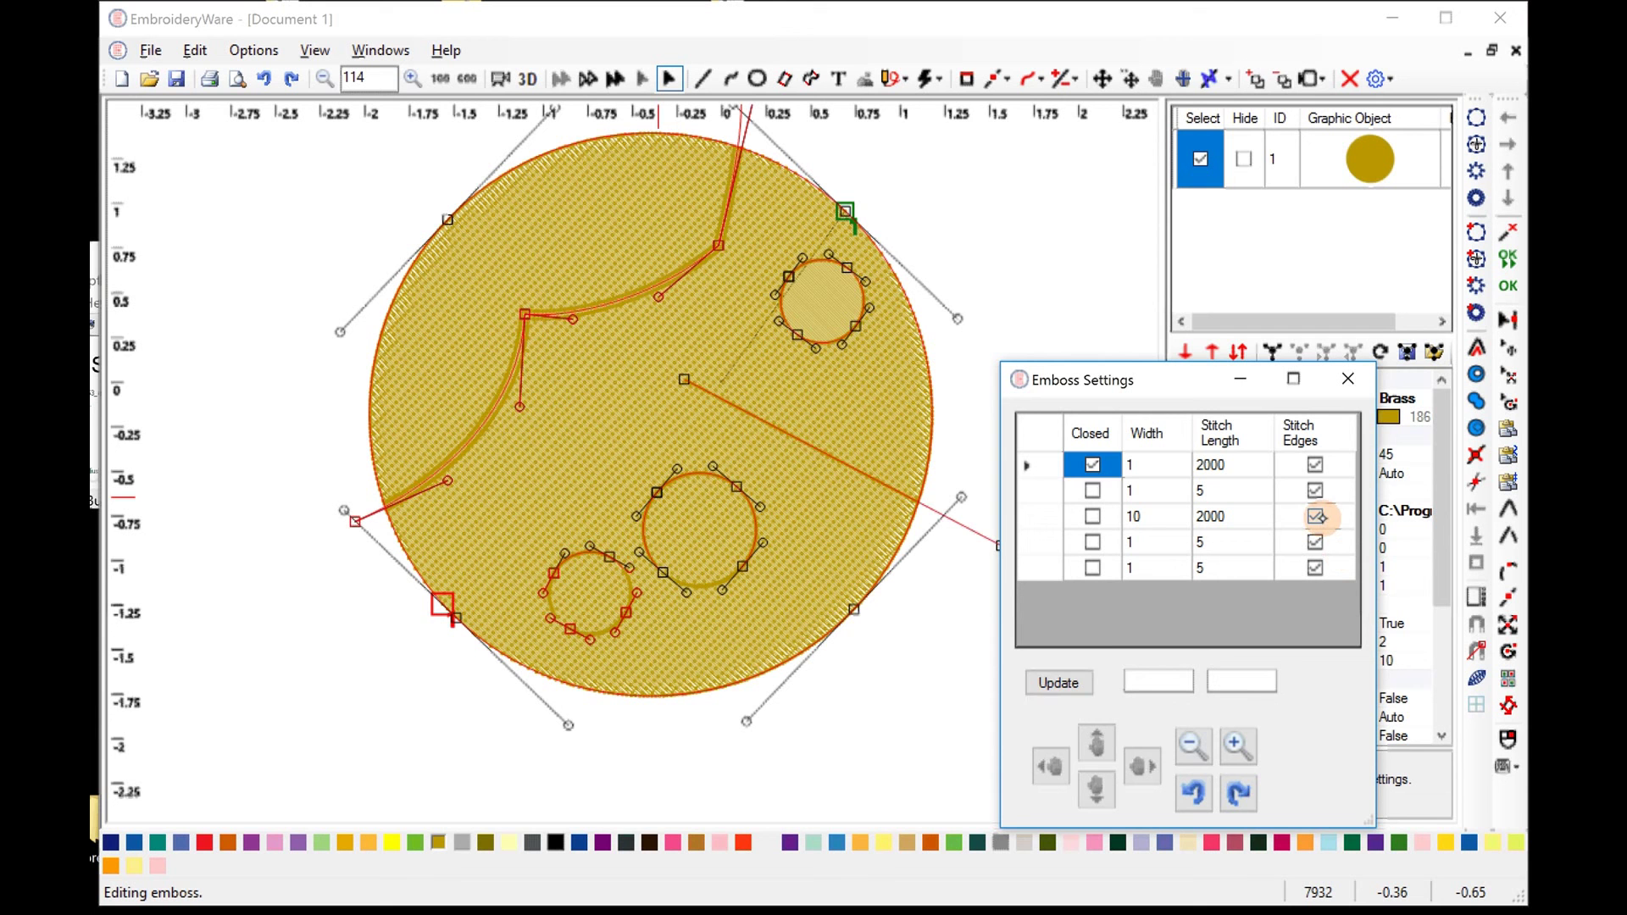
pyautogui.click(1316, 516)
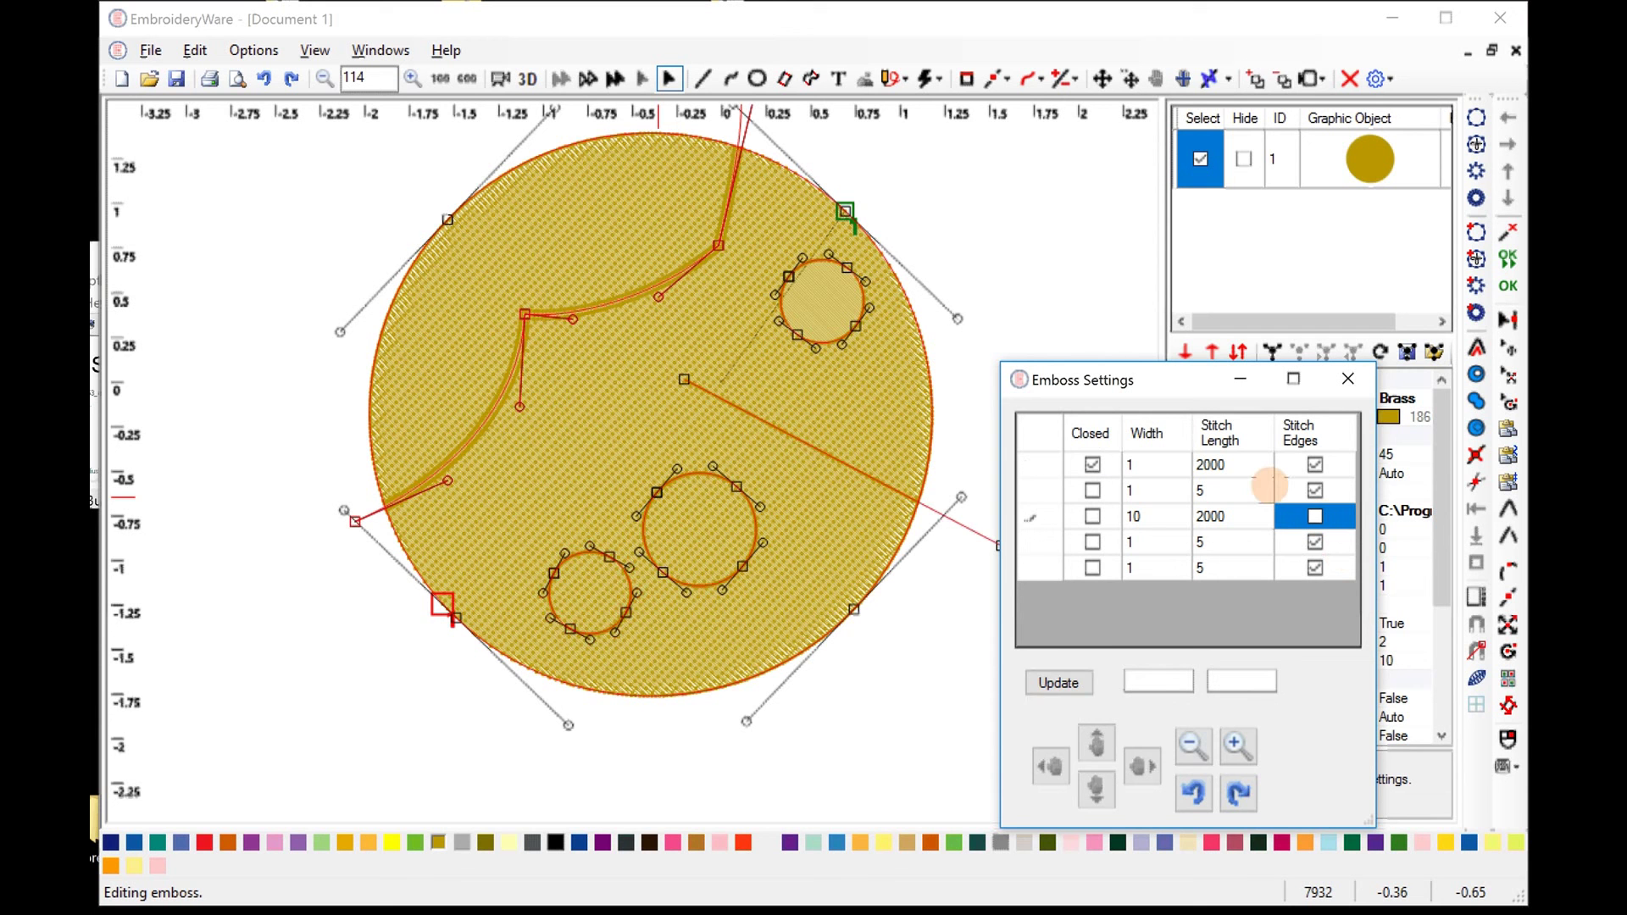
pyautogui.click(1074, 682)
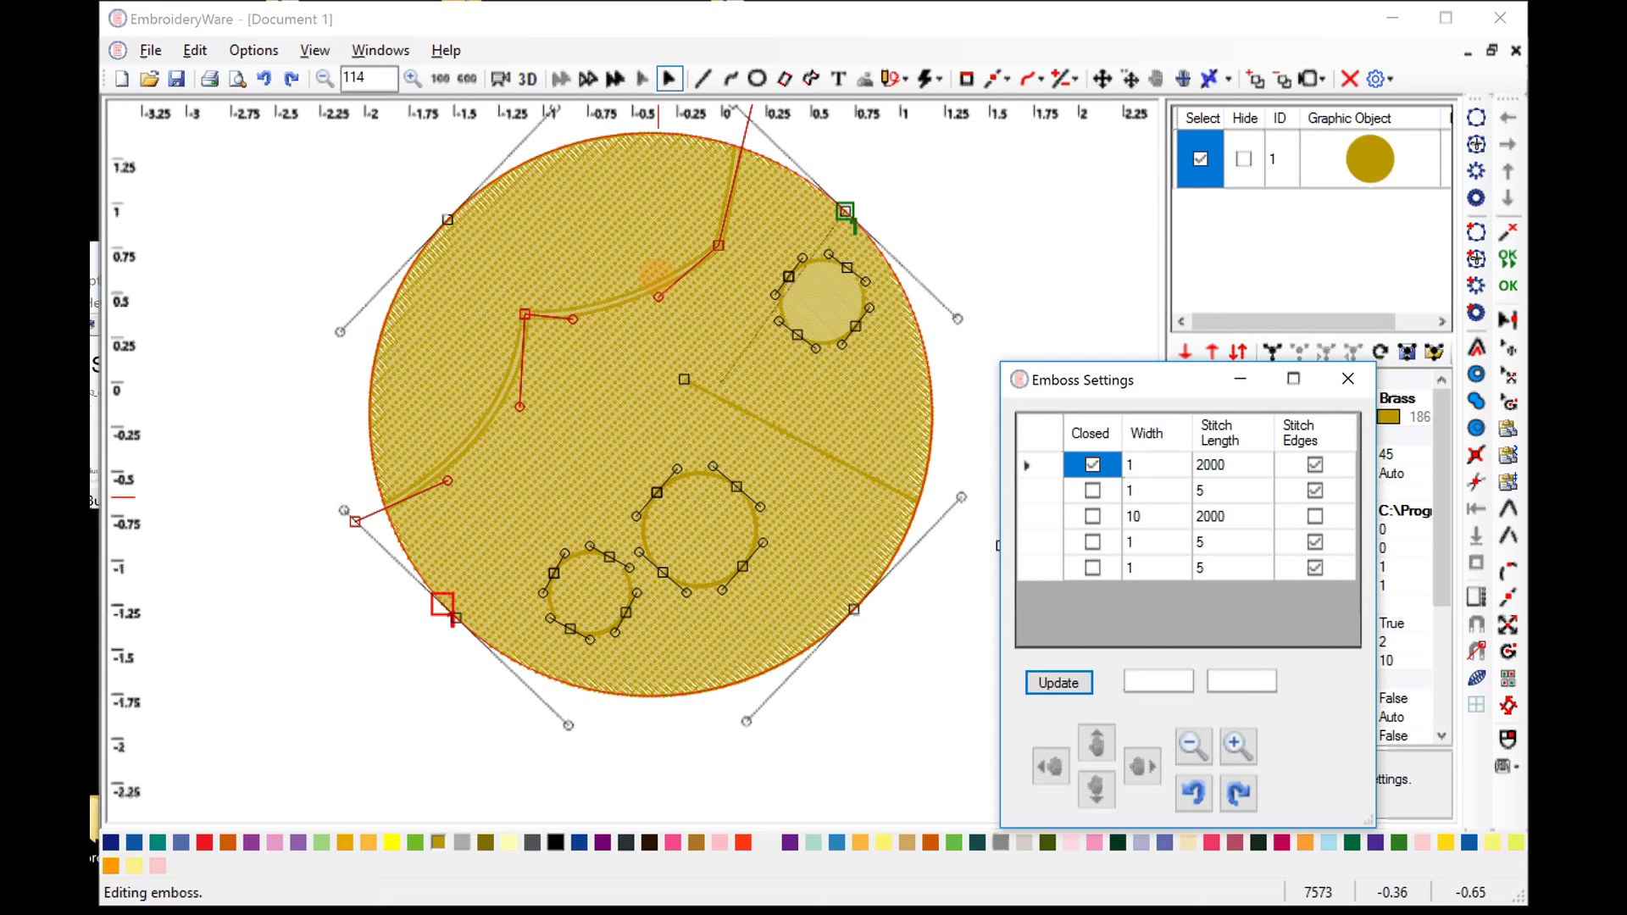
pyautogui.click(1315, 515)
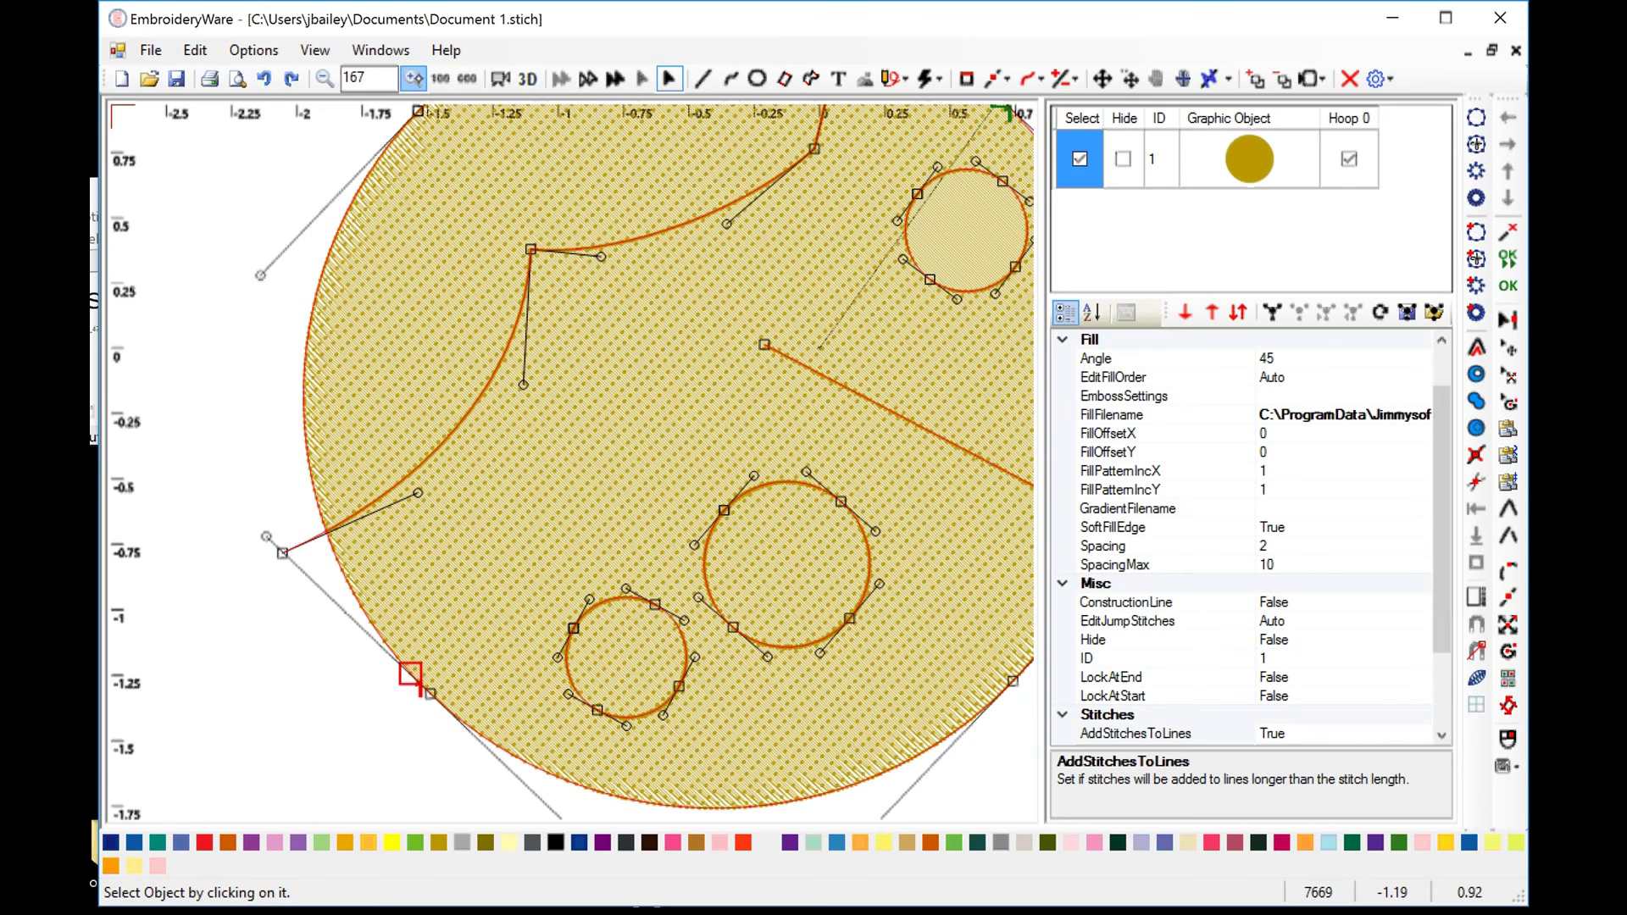
# Zoom in four steps to 1359 and pan the view onto the emboss curve's stitches
pyautogui.click(415, 80)
pyautogui.click(416, 80)
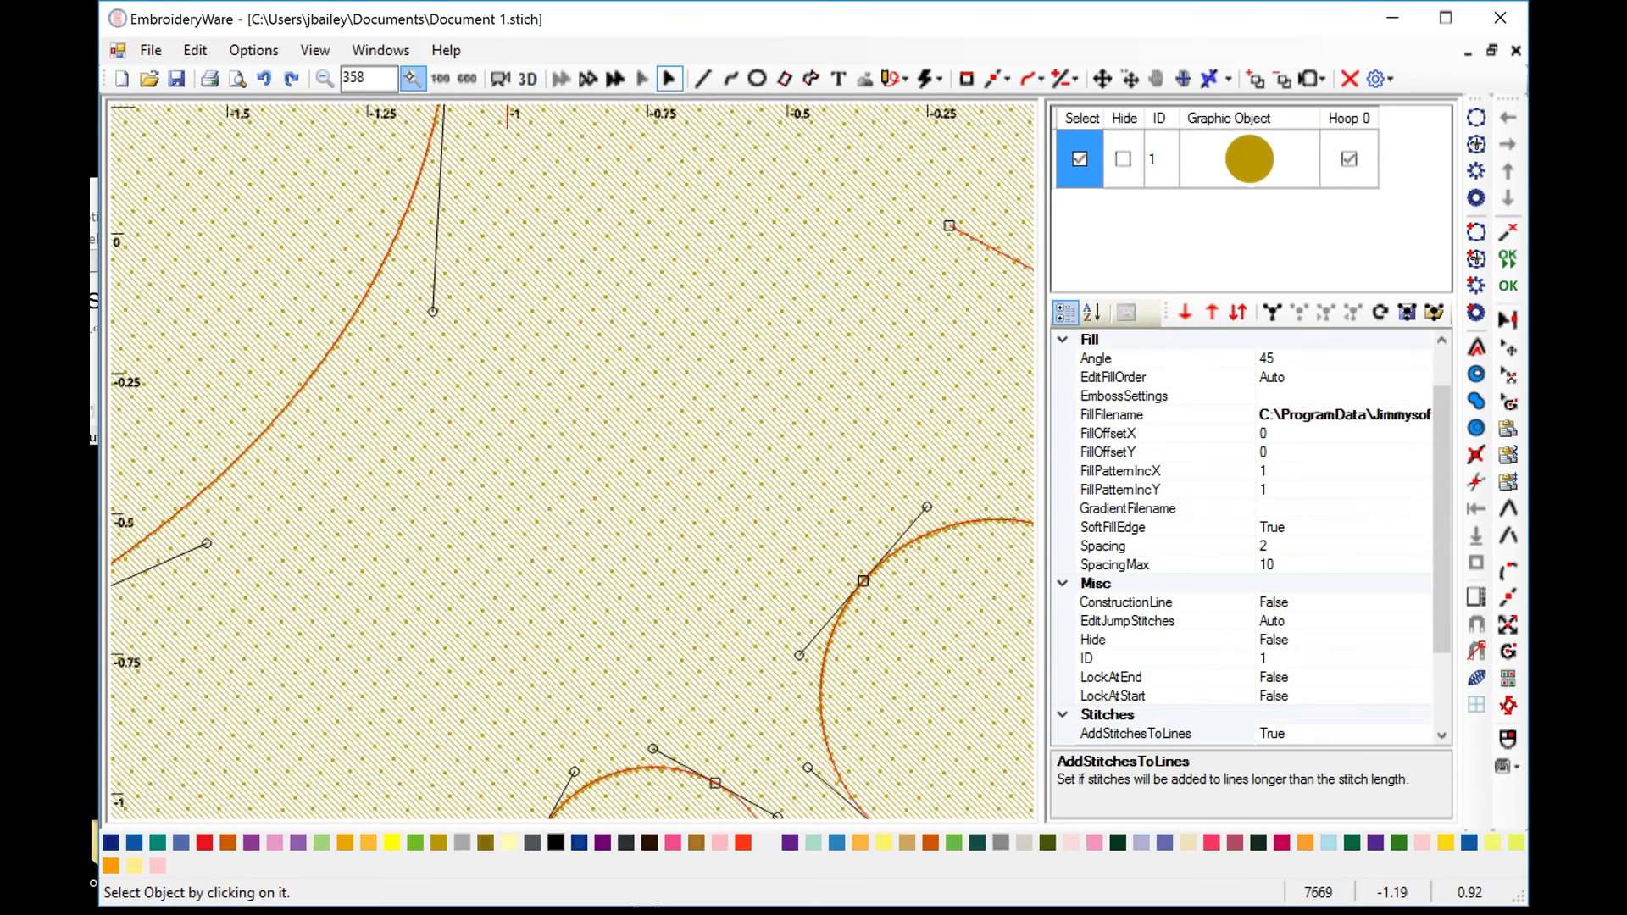
pyautogui.click(414, 80)
pyautogui.click(413, 80)
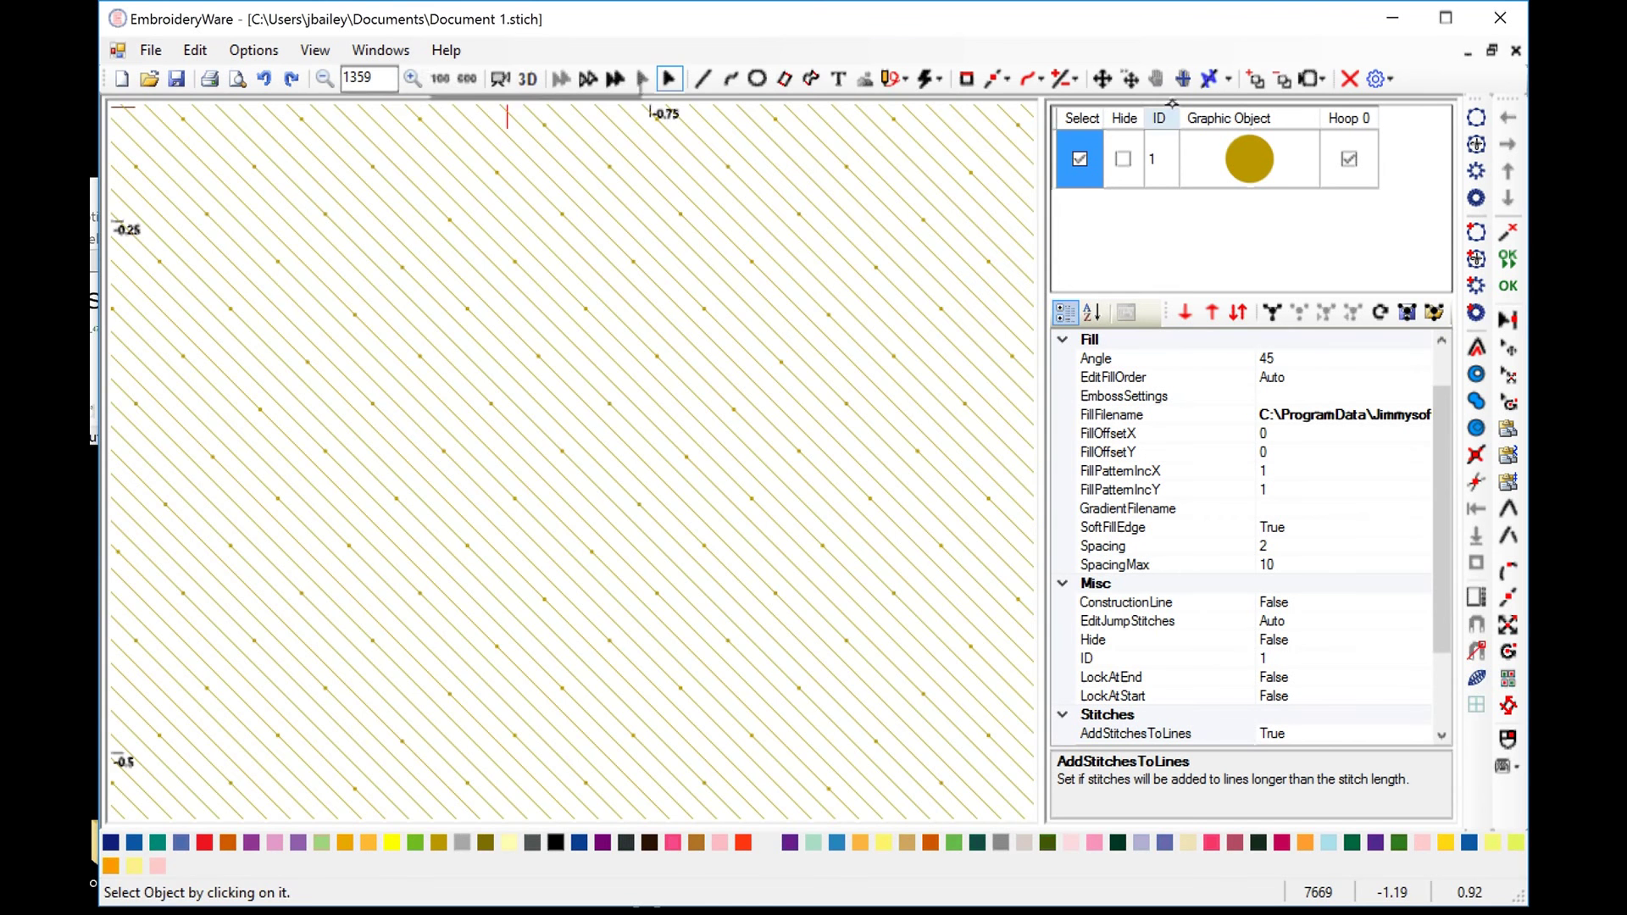
pyautogui.click(1155, 79)
pyautogui.moveTo(369, 370); pyautogui.dragTo(903, 643)
pyautogui.moveTo(226, 342); pyautogui.dragTo(741, 431)
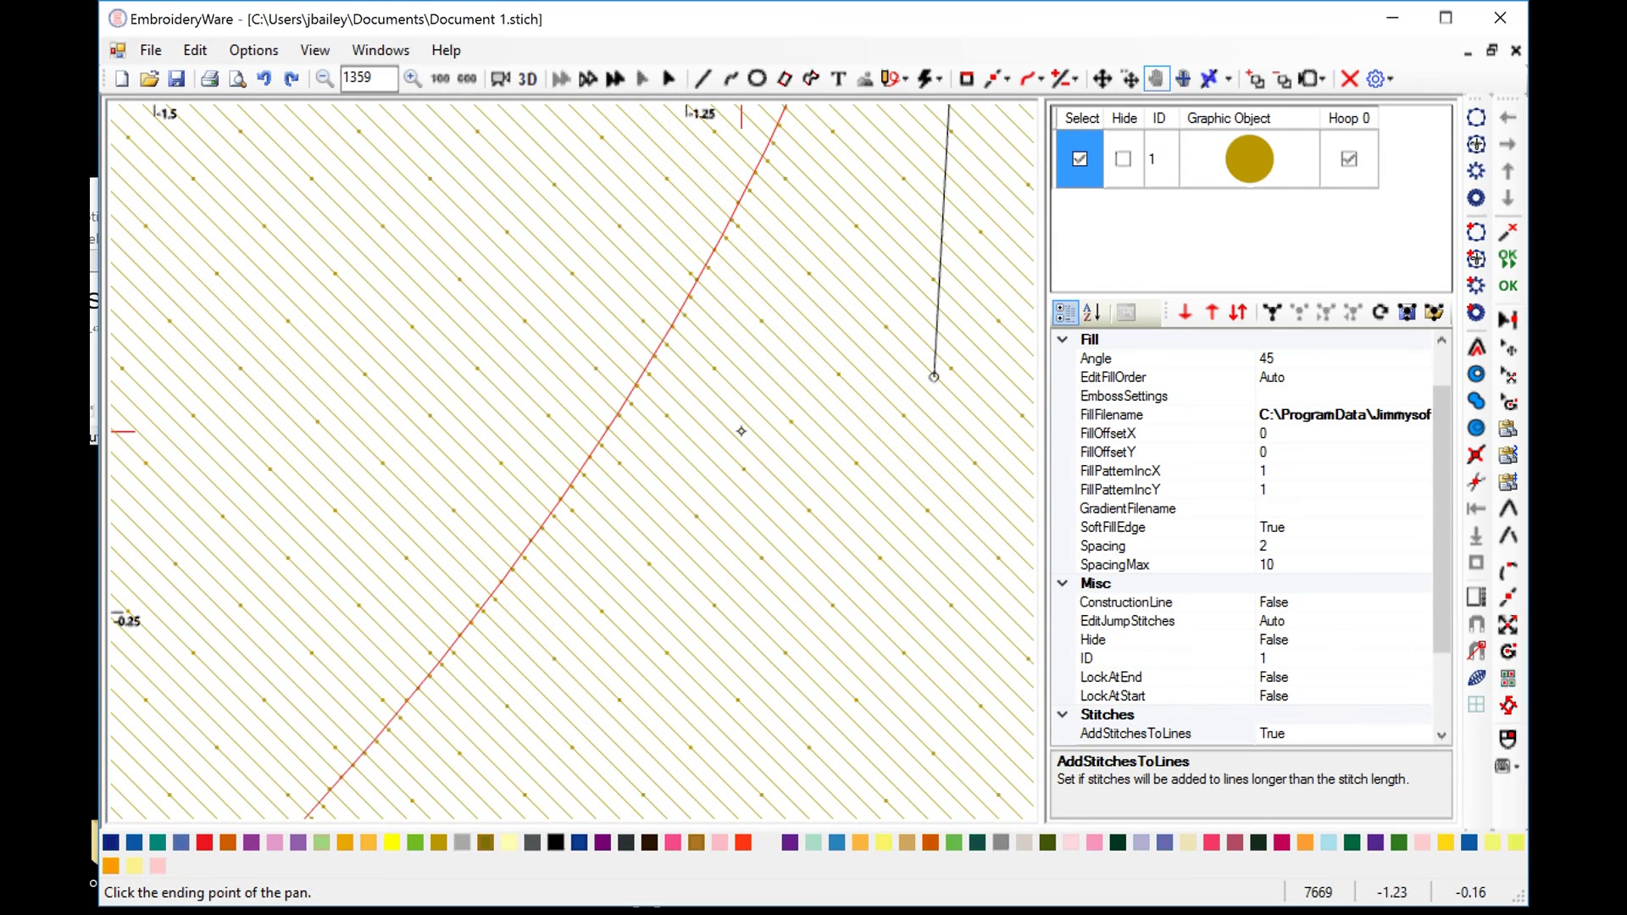
pyautogui.click(742, 431)
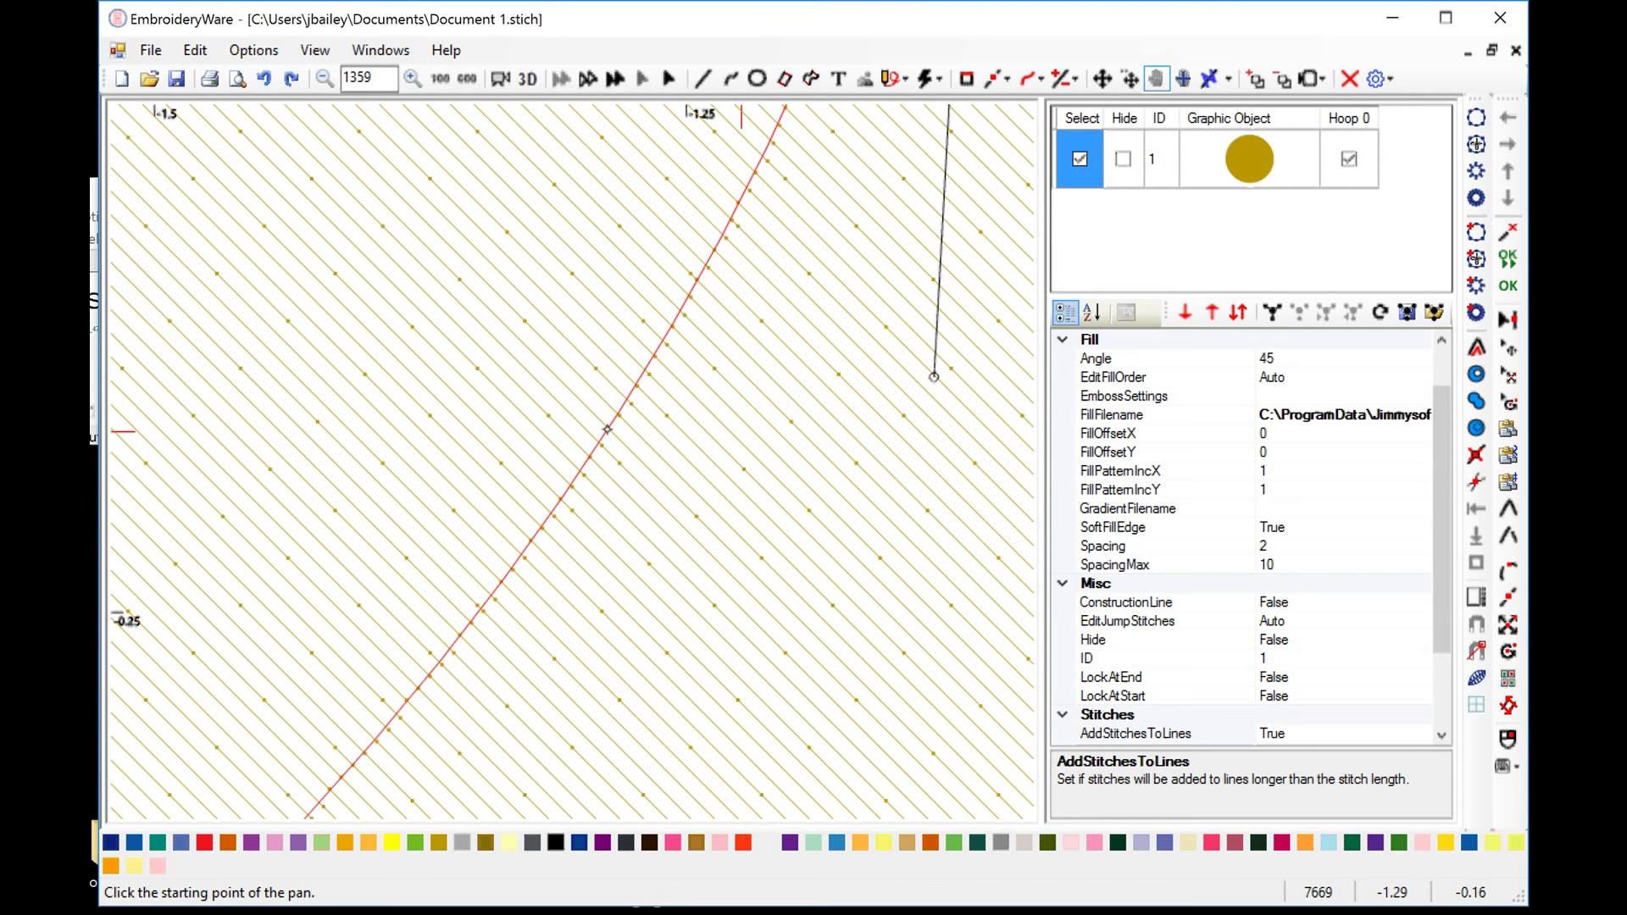
pyautogui.moveTo(610, 428); pyautogui.dragTo(632, 439)
pyautogui.press('Escape')
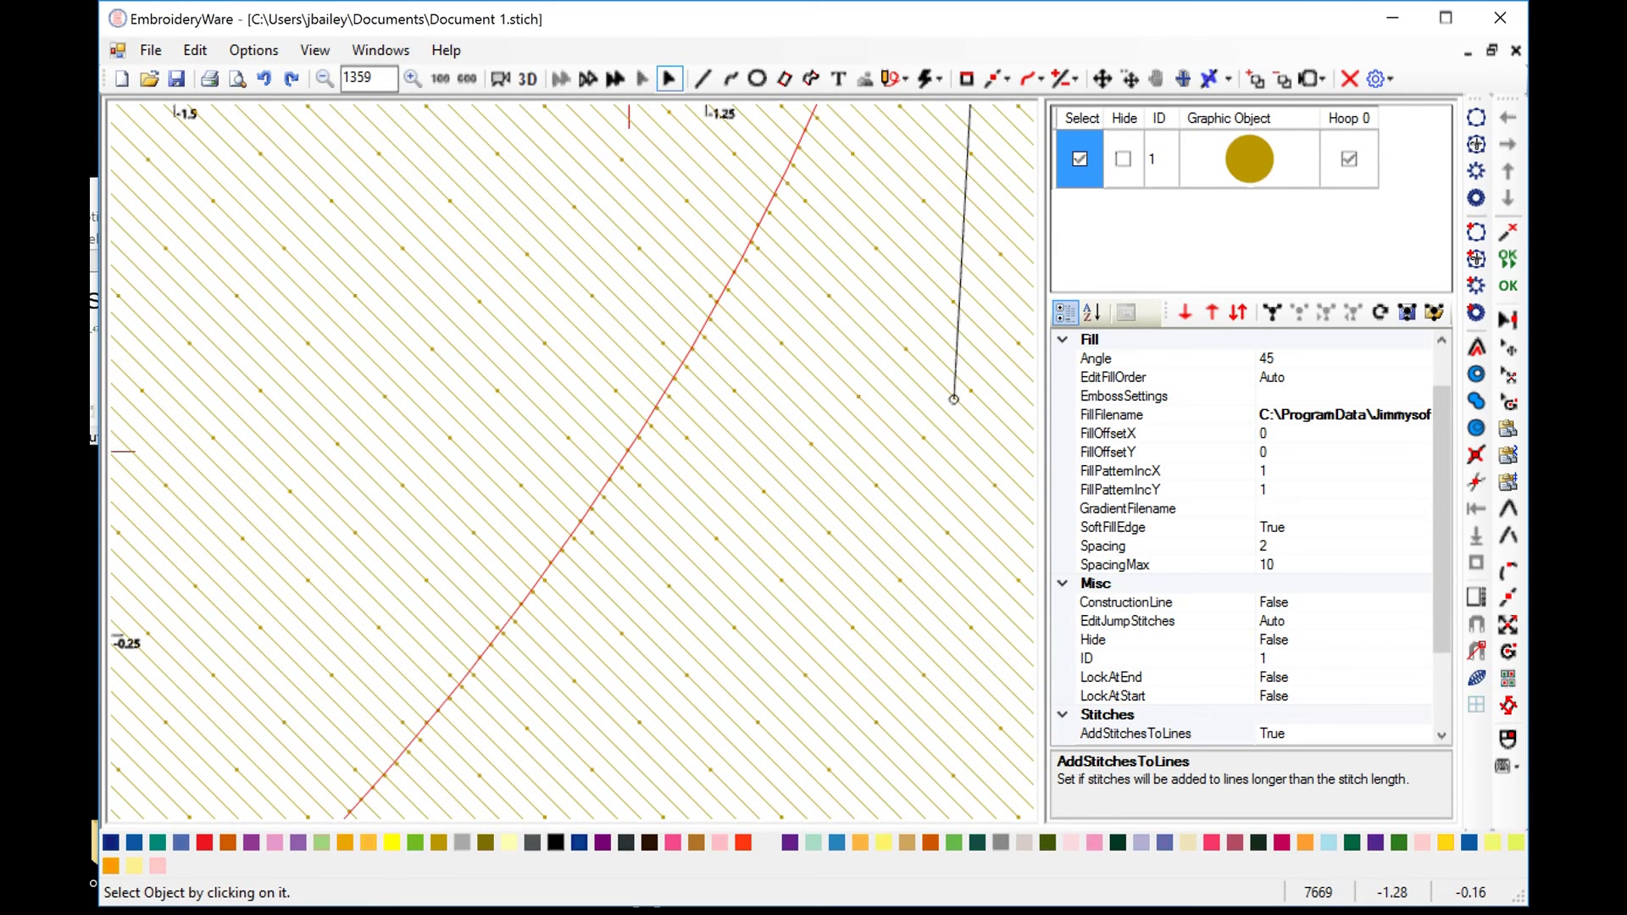
# Reopen Emboss Settings, move it aside, tick Stitch Edges for row 3 and update
pyautogui.click(1395, 388)
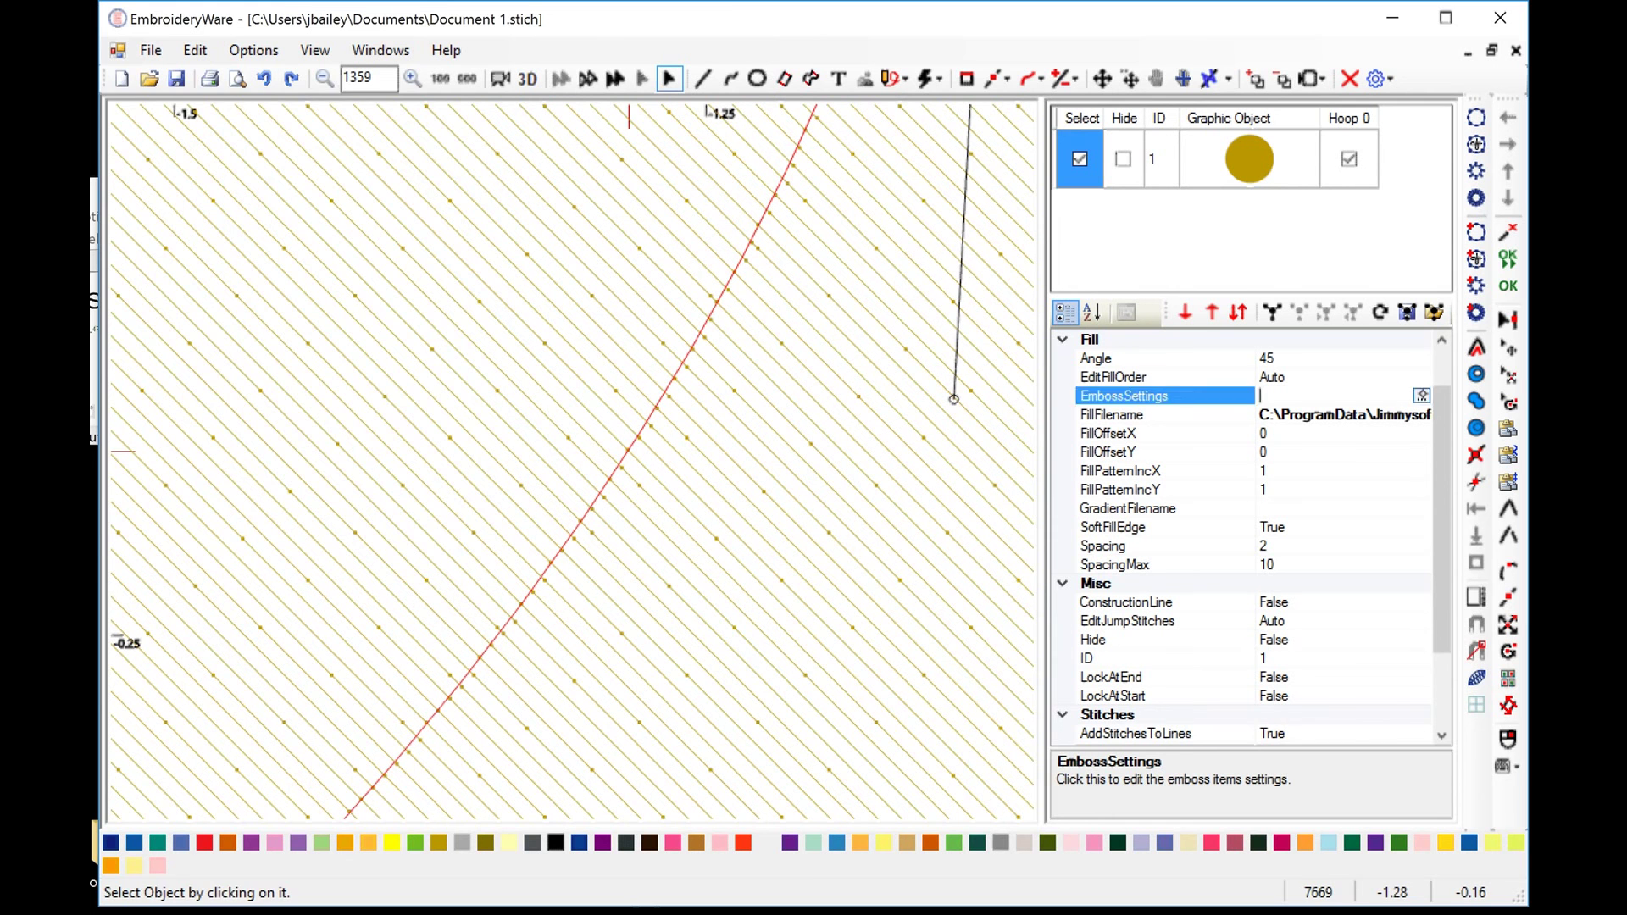
pyautogui.click(1421, 395)
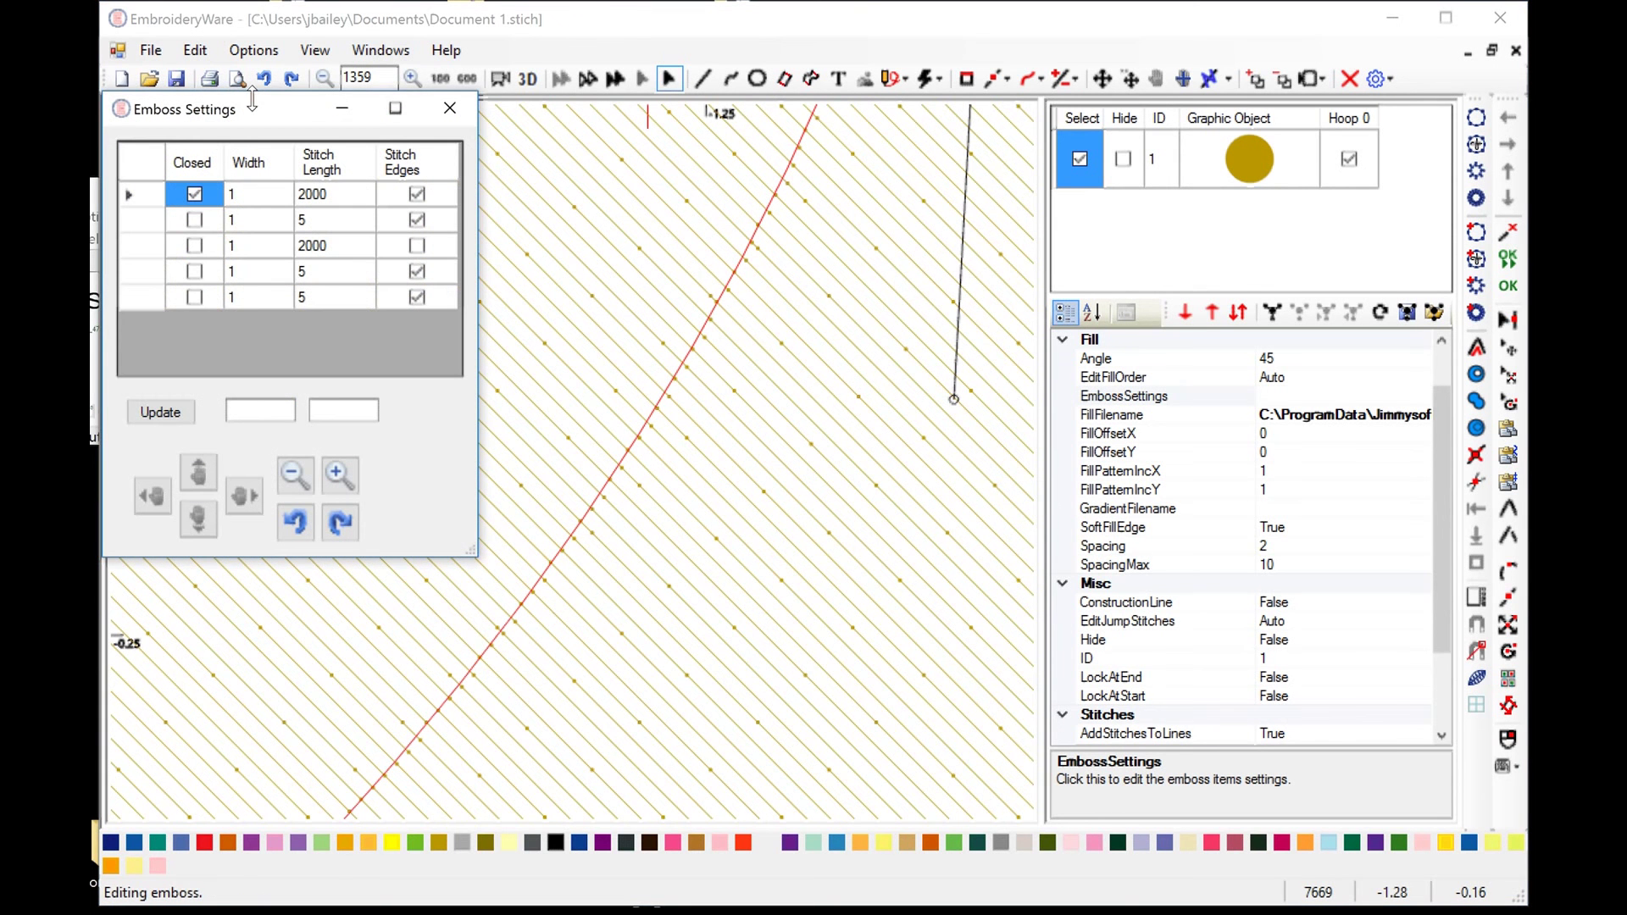
pyautogui.moveTo(252, 100); pyautogui.dragTo(1275, 429)
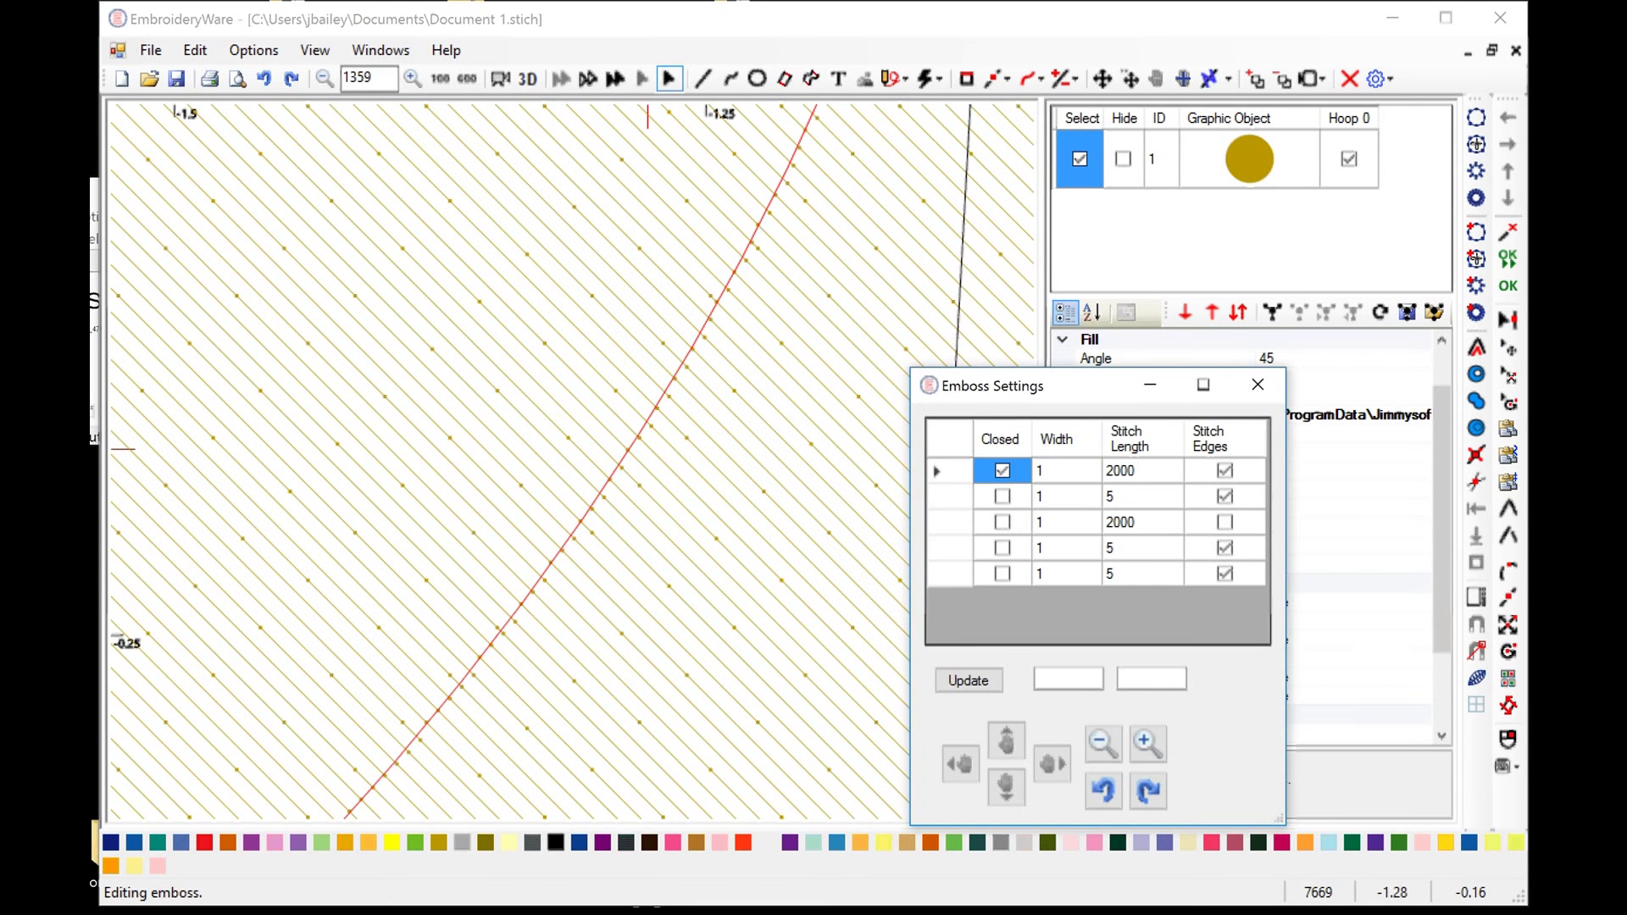
pyautogui.moveTo(1126, 386); pyautogui.dragTo(1279, 398)
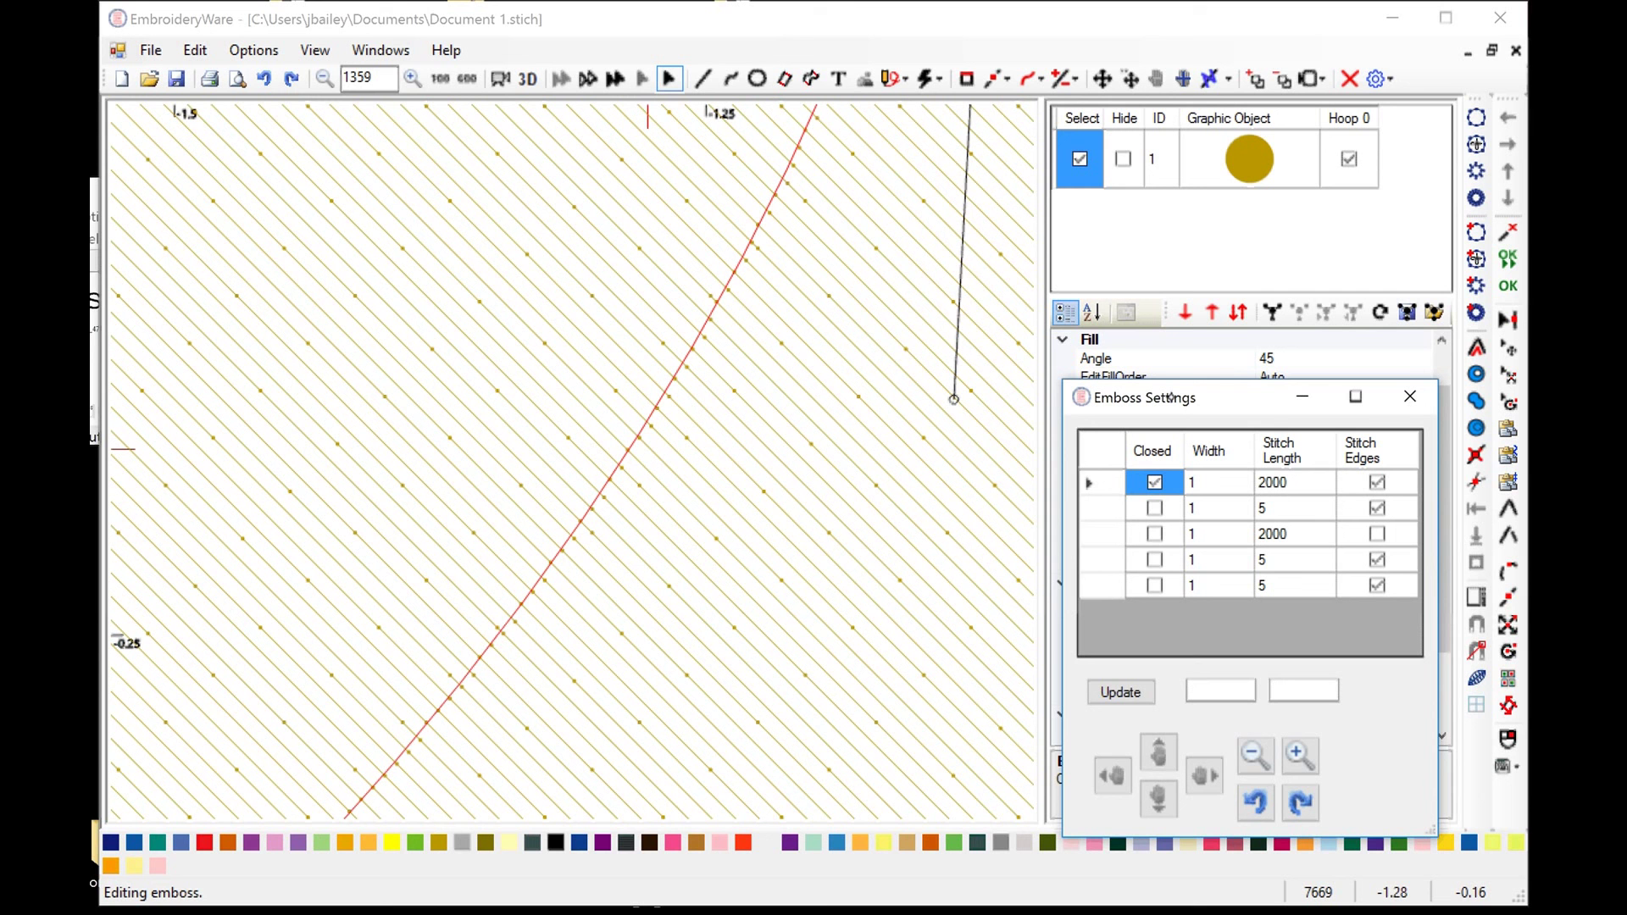
pyautogui.click(1222, 531)
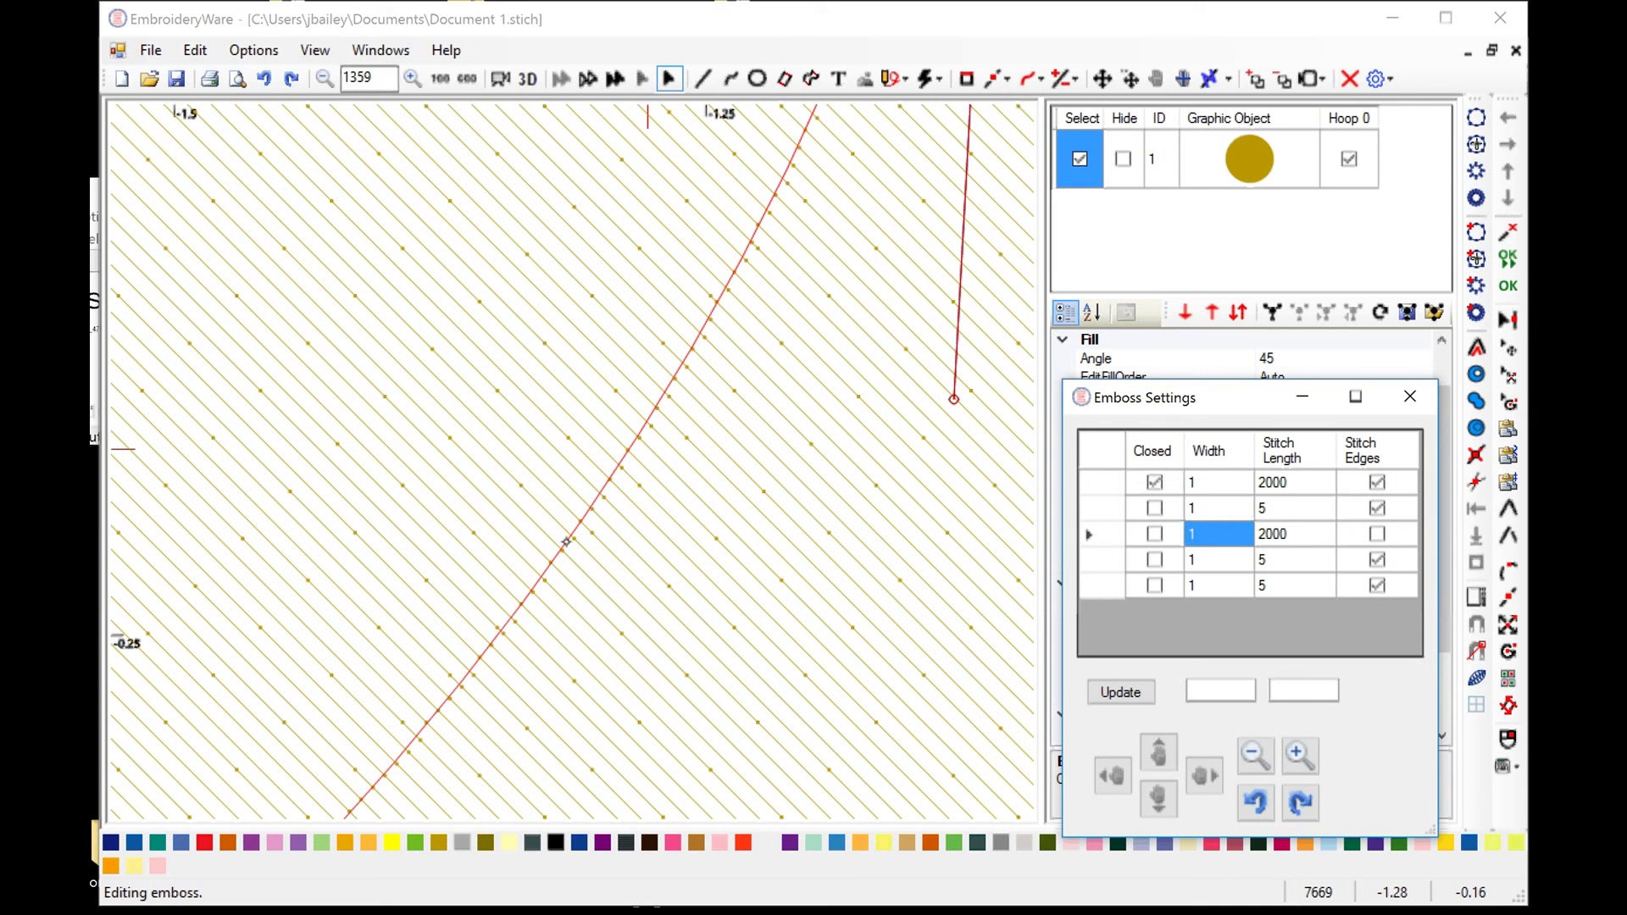
pyautogui.click(1209, 544)
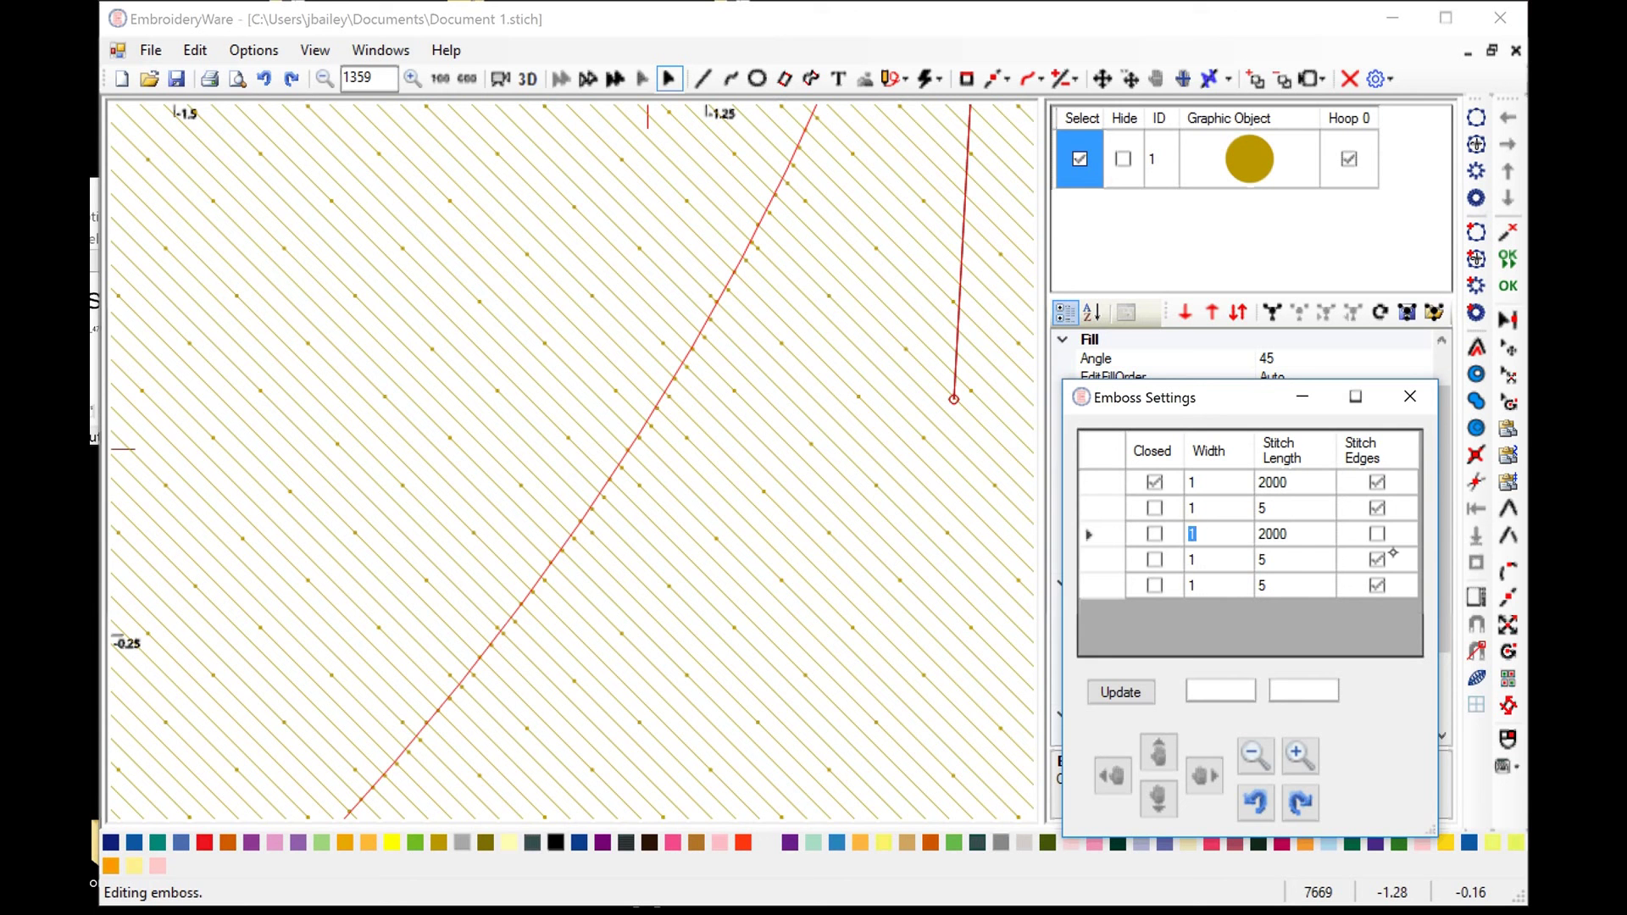
pyautogui.click(1376, 533)
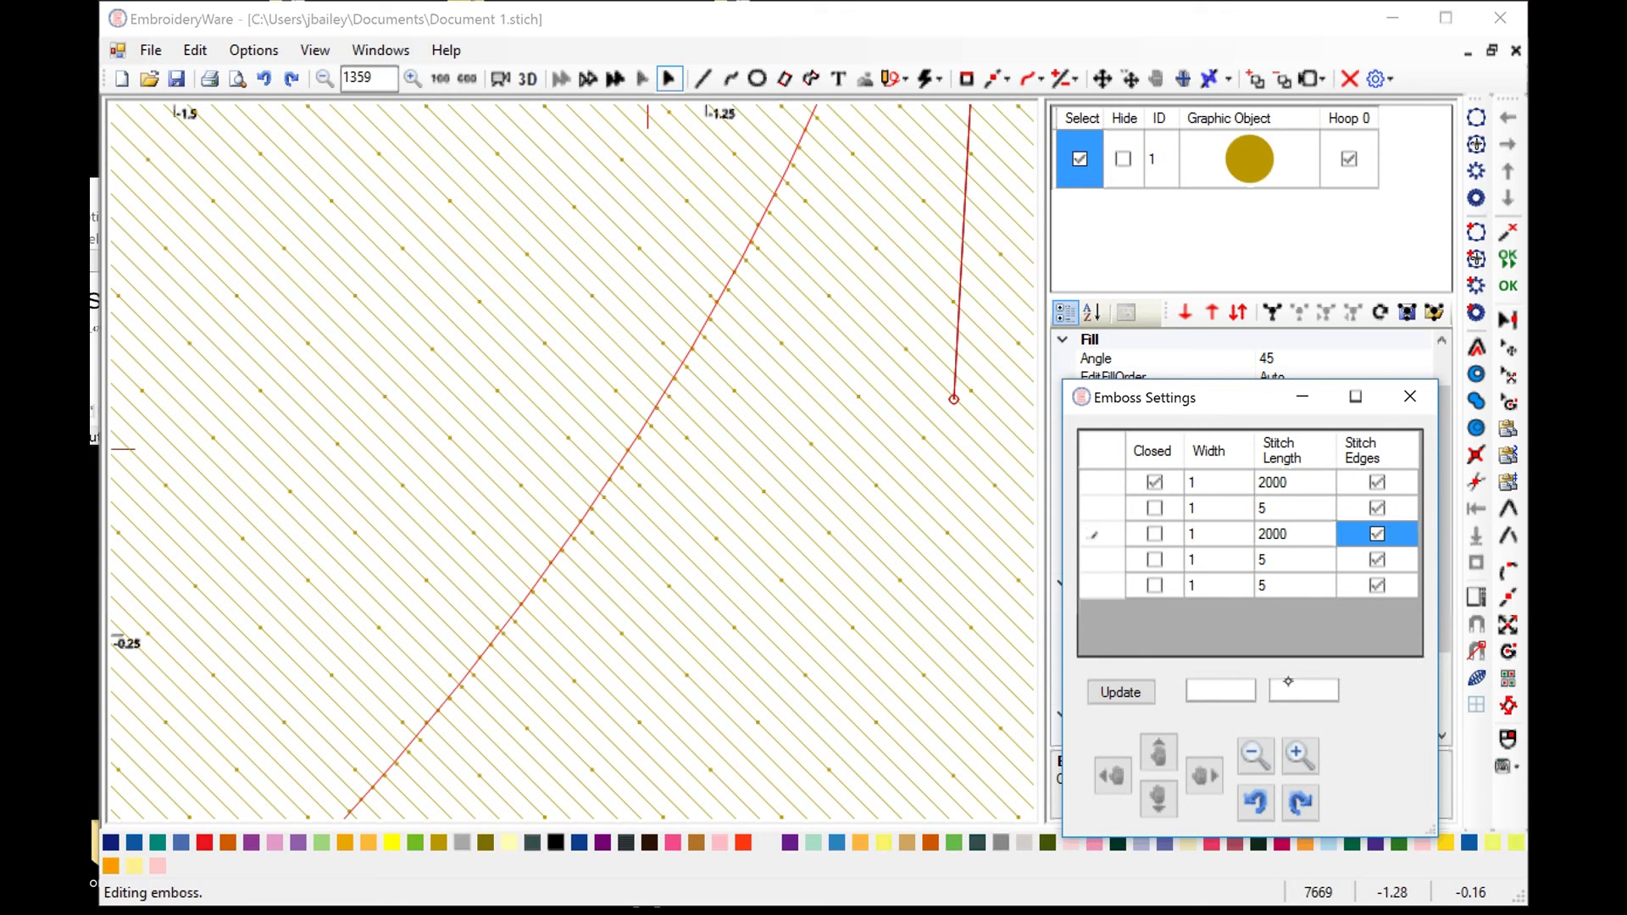
pyautogui.click(1123, 692)
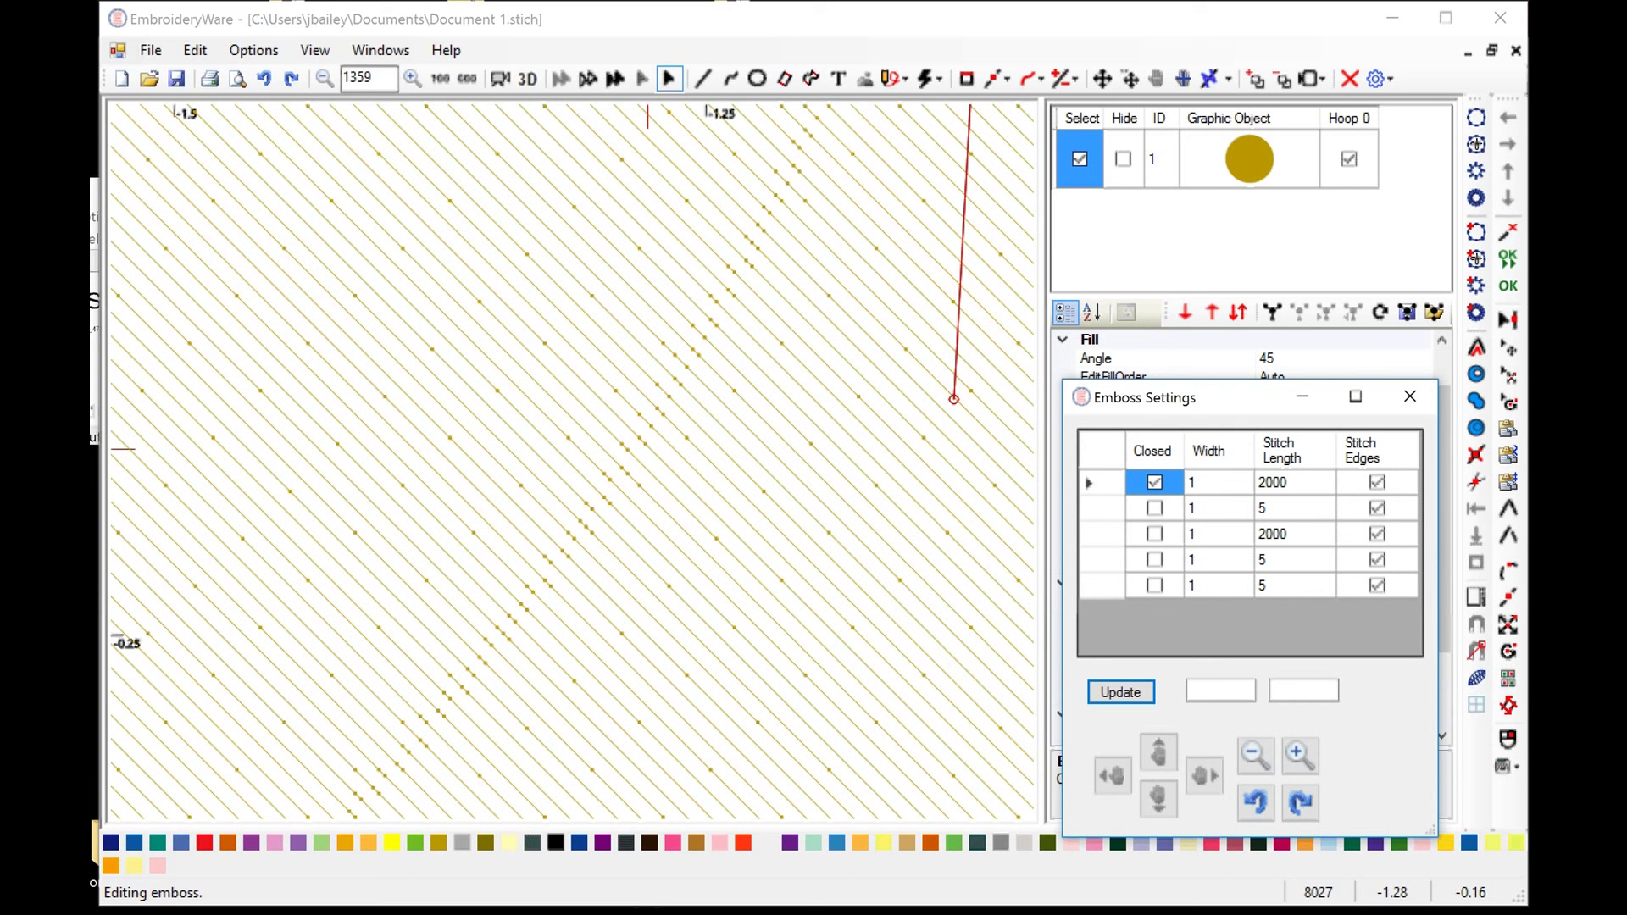
# Set the third curve's width to 10, apply it, and close Emboss Settings
pyautogui.click(1211, 533)
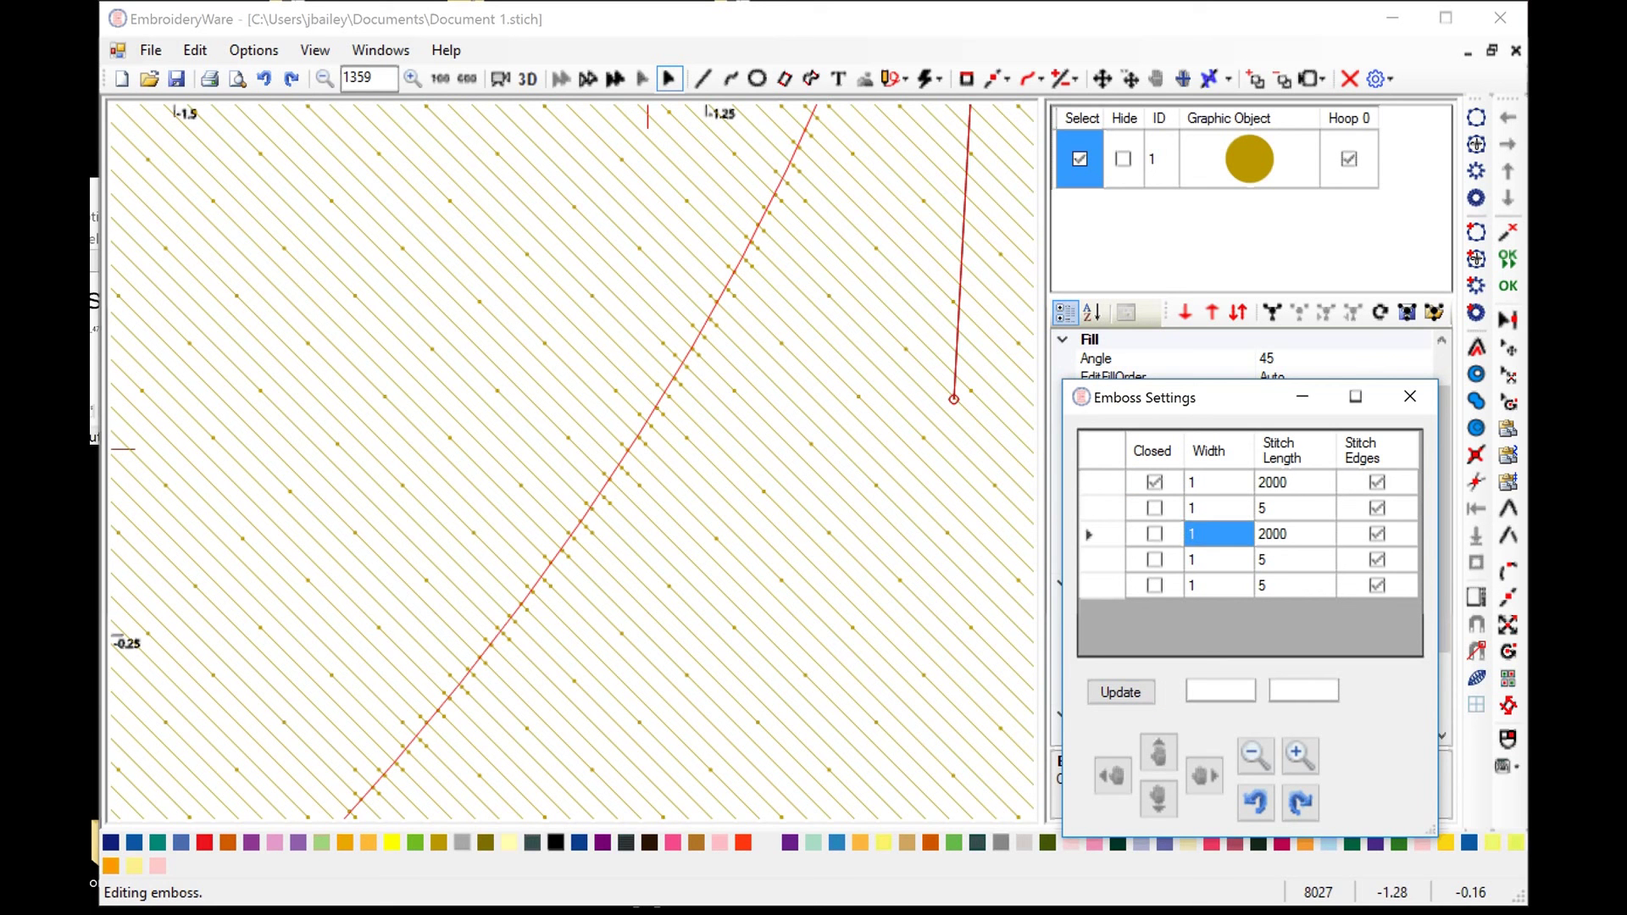
pyautogui.write('10')
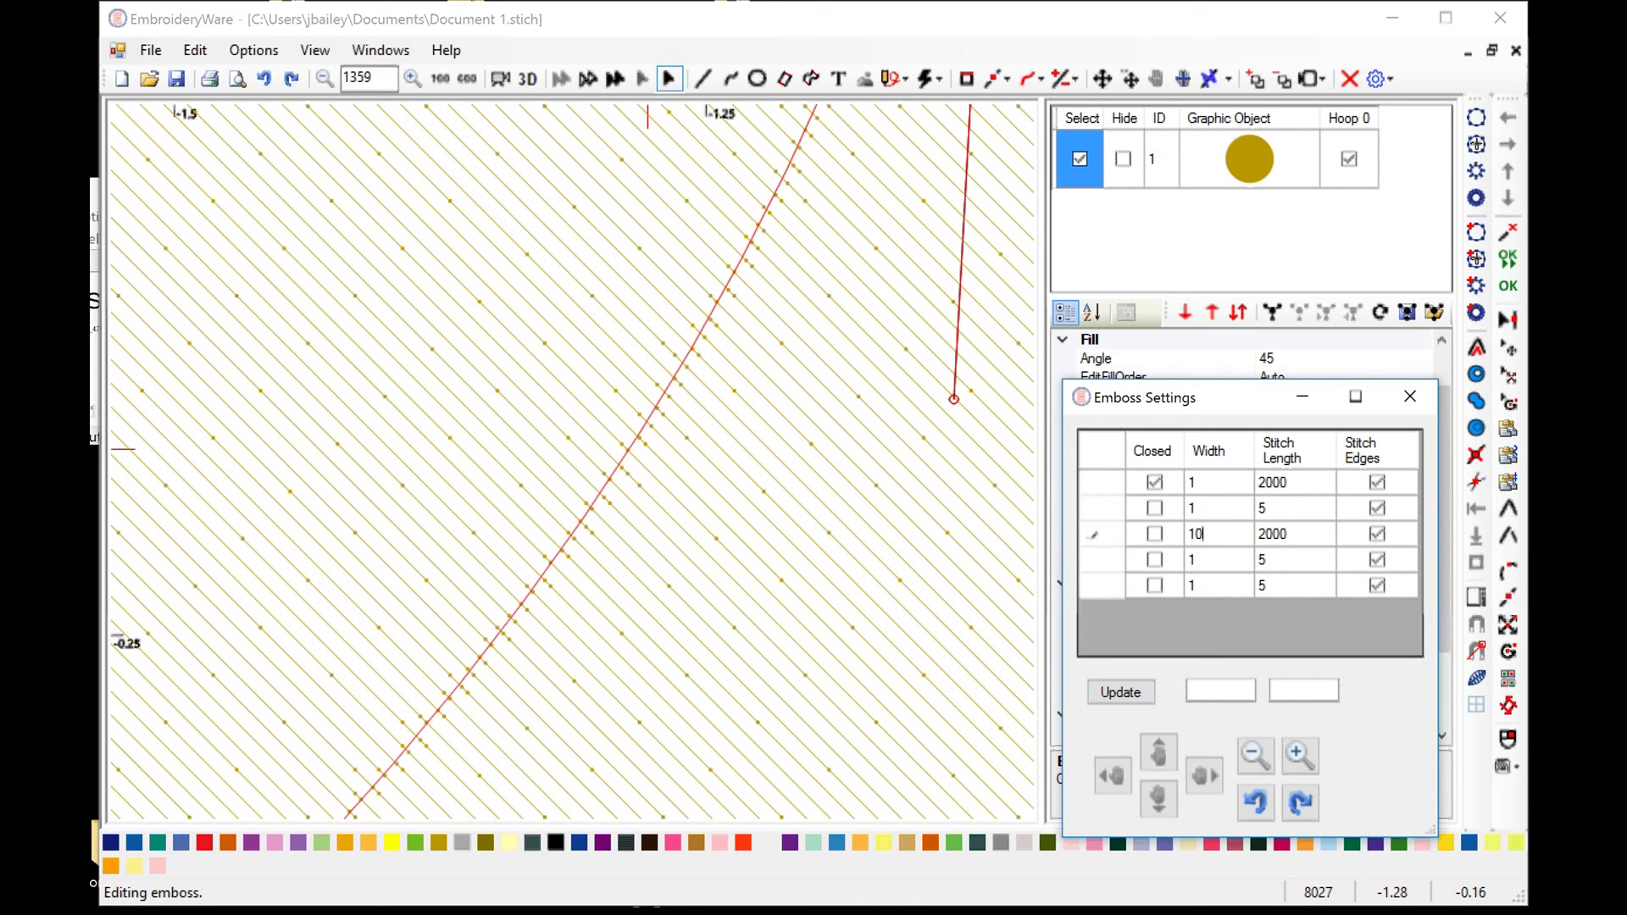
pyautogui.click(1120, 692)
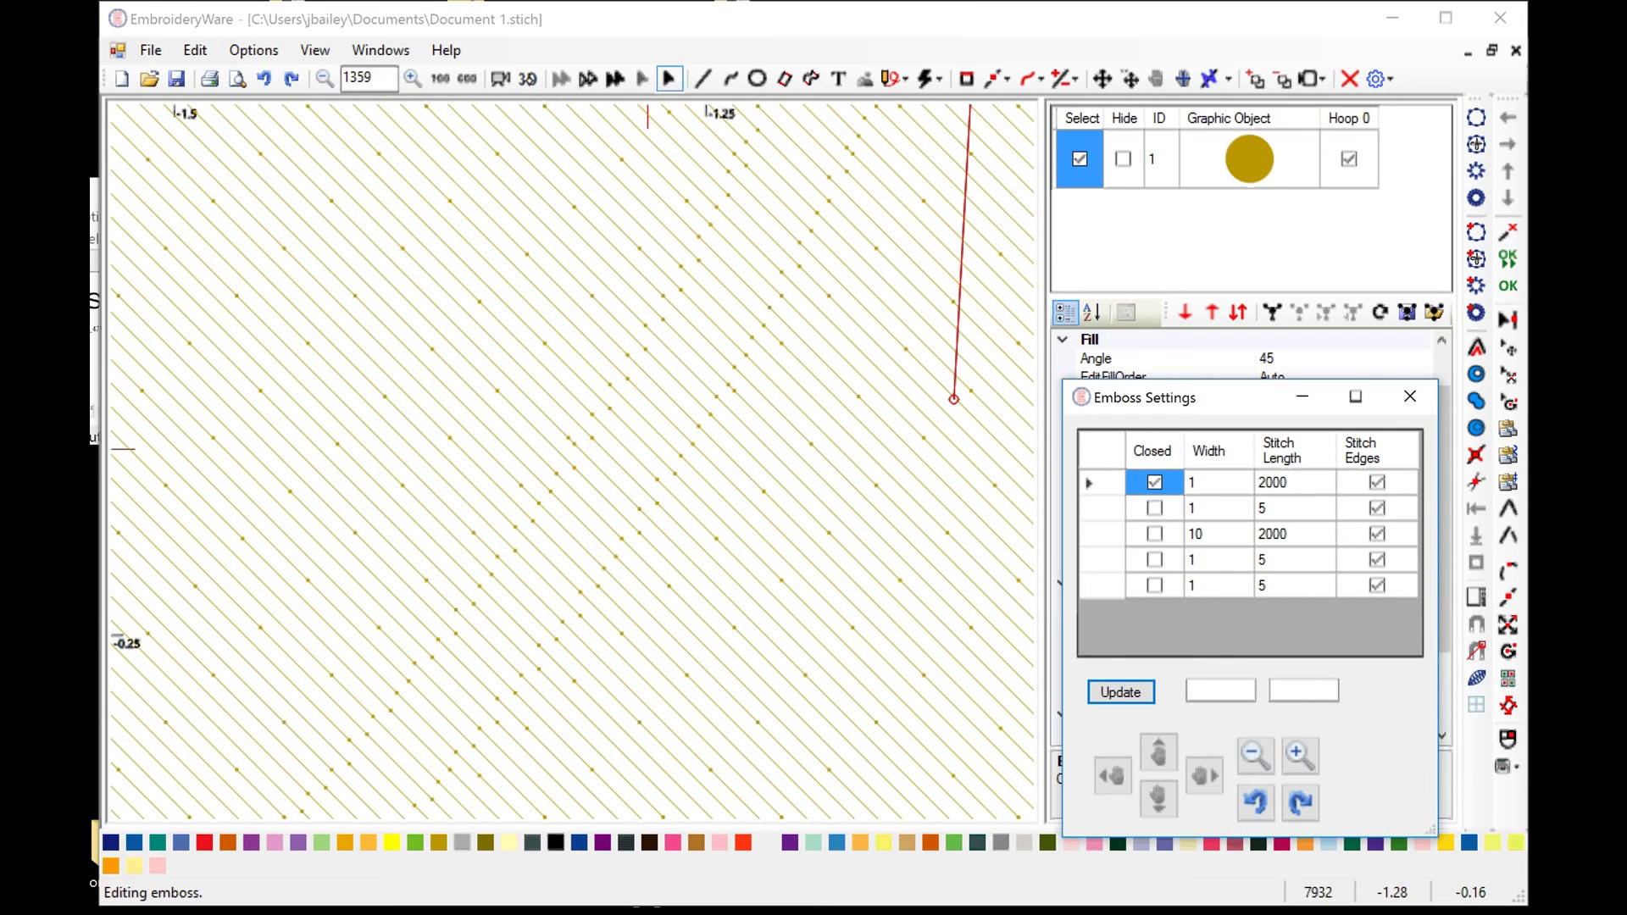
pyautogui.click(527, 78)
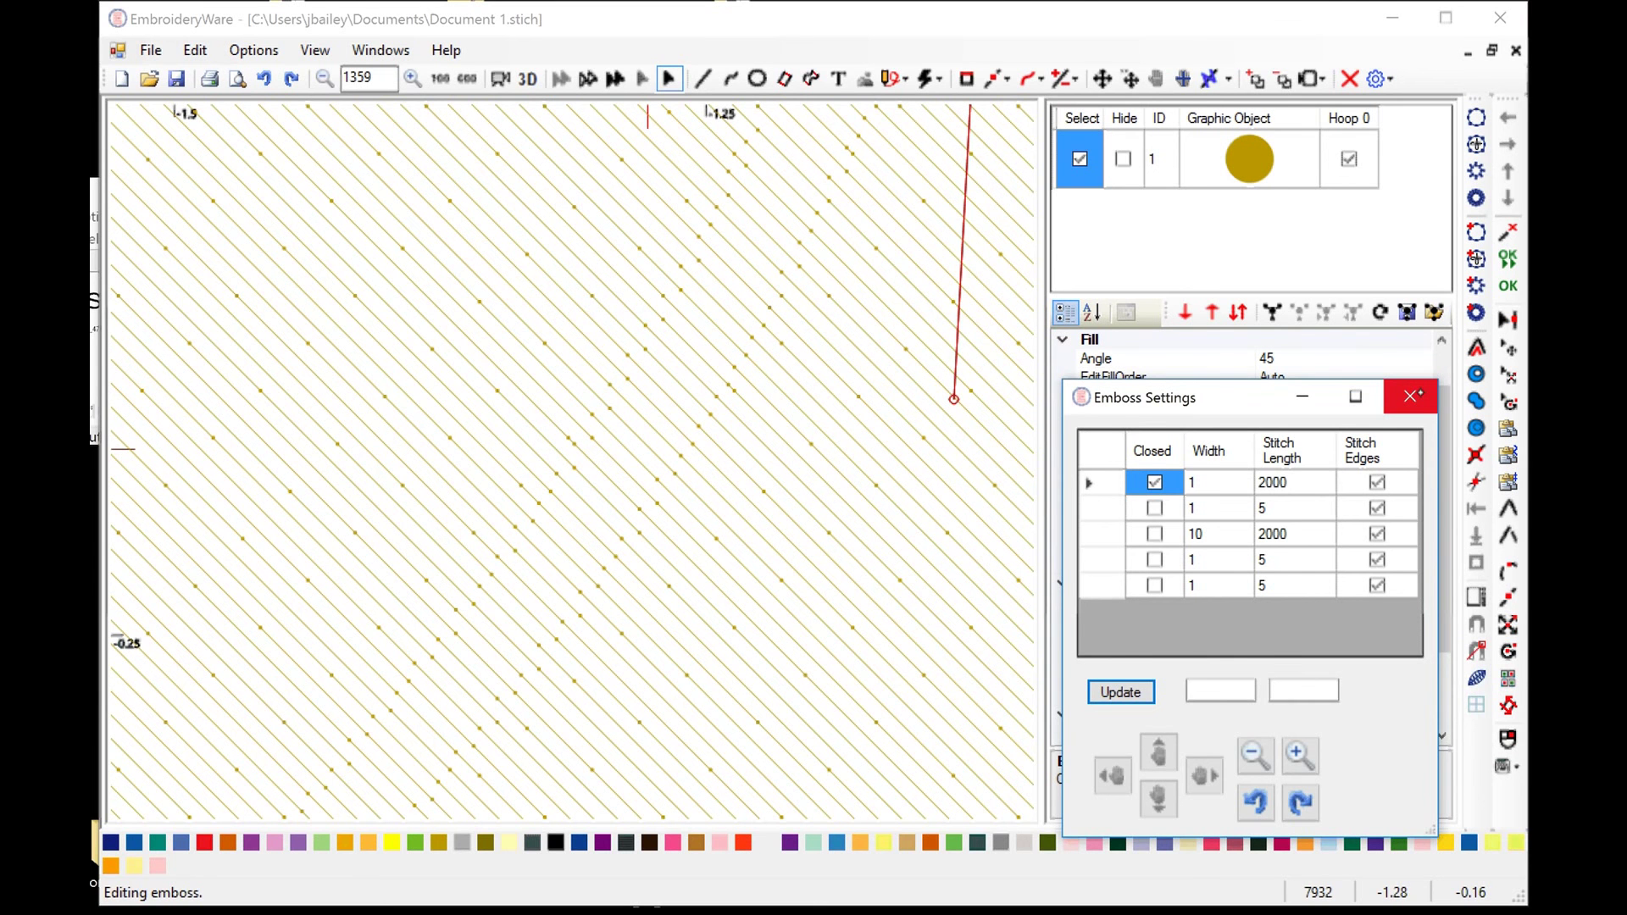
pyautogui.click(1411, 396)
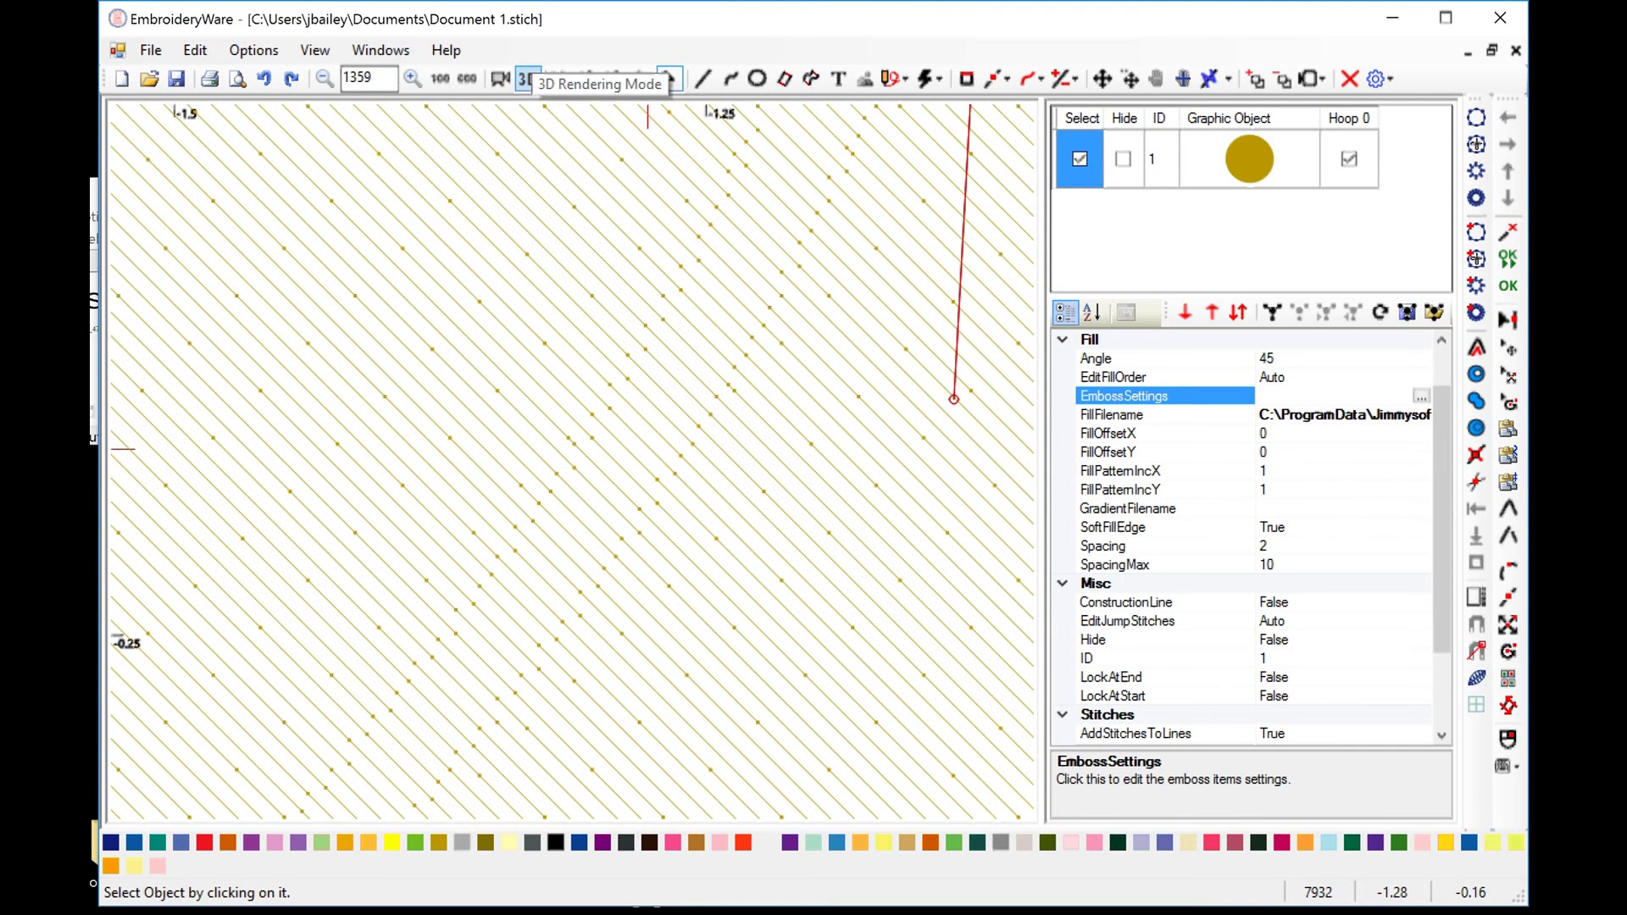
# Turn off Stitch Edges for the width-10 curve and apply it to the fill
pyautogui.click(526, 79)
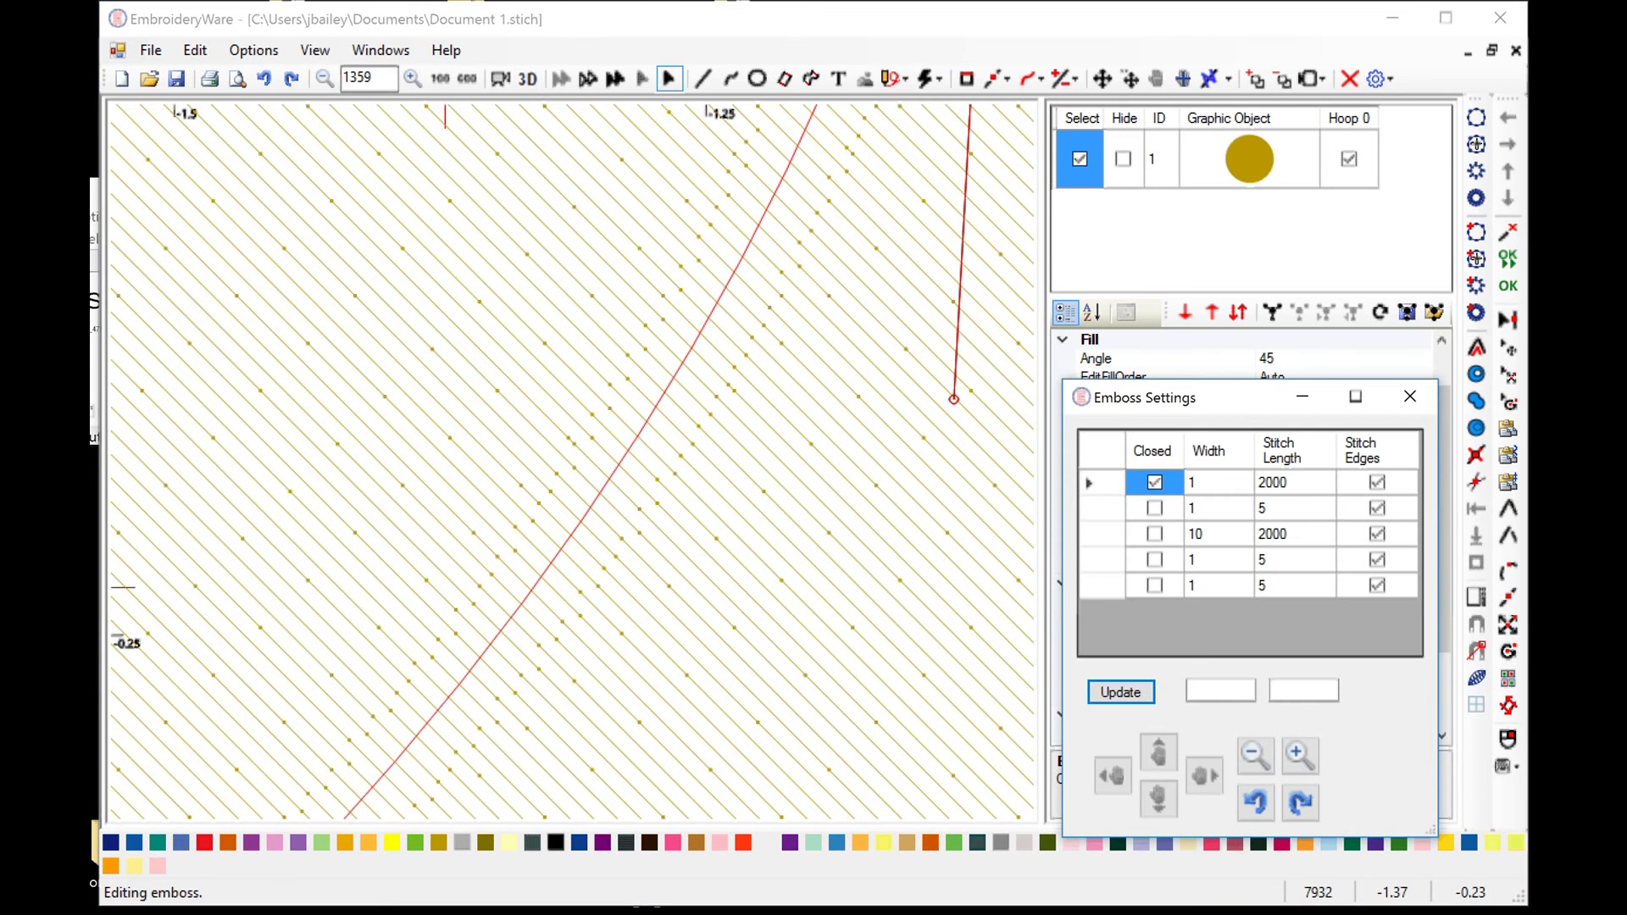
pyautogui.click(1376, 534)
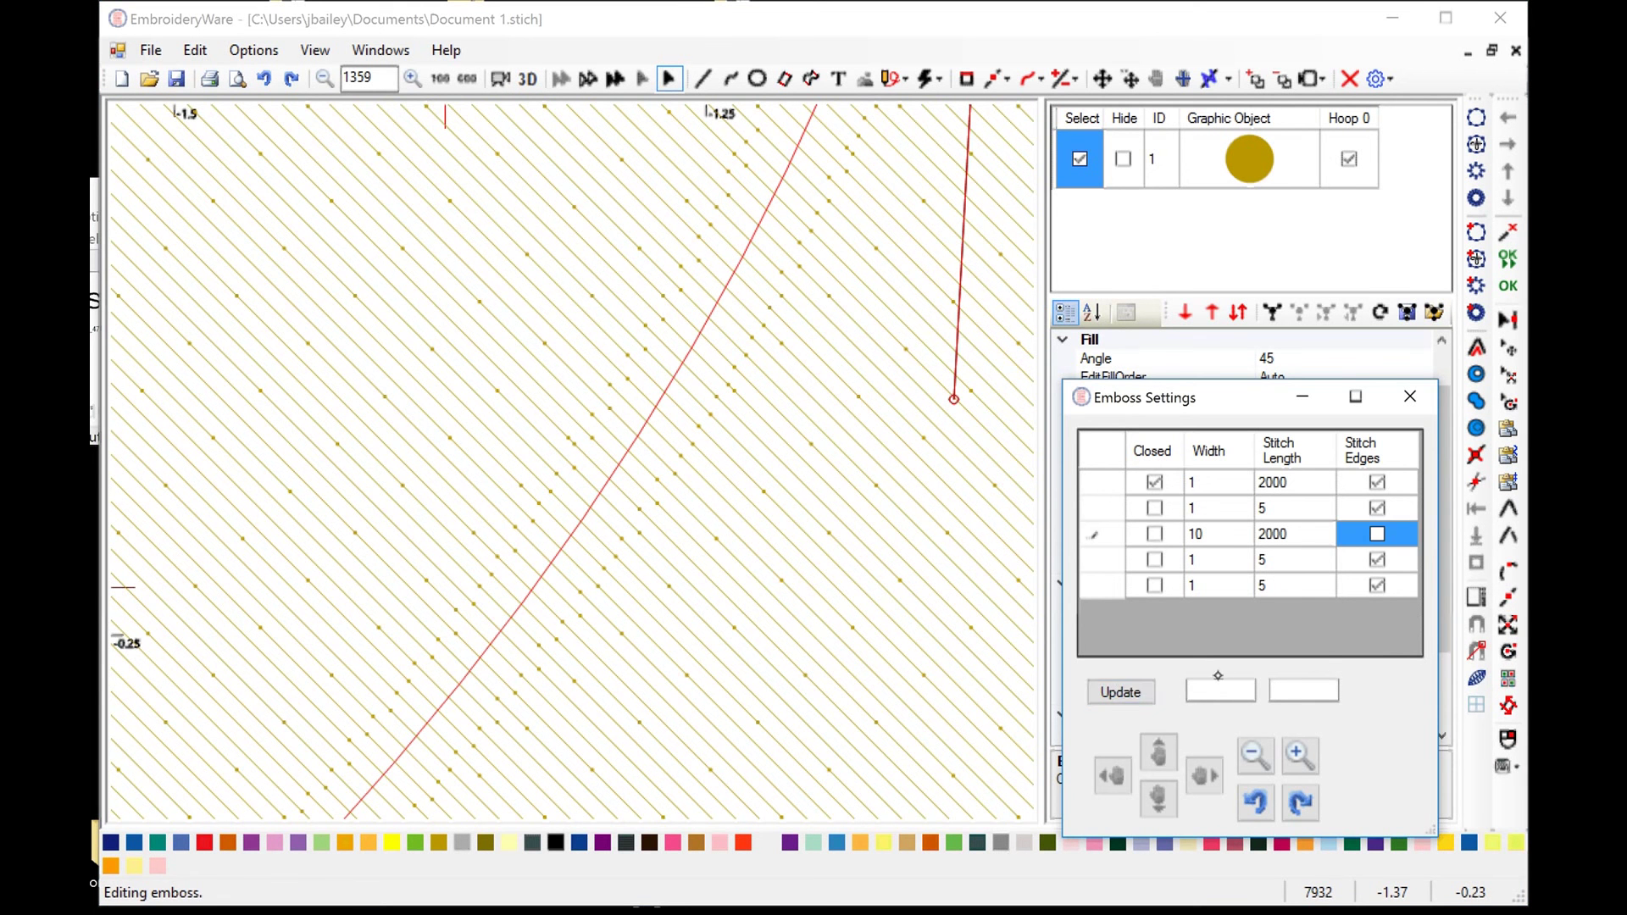
pyautogui.click(1120, 693)
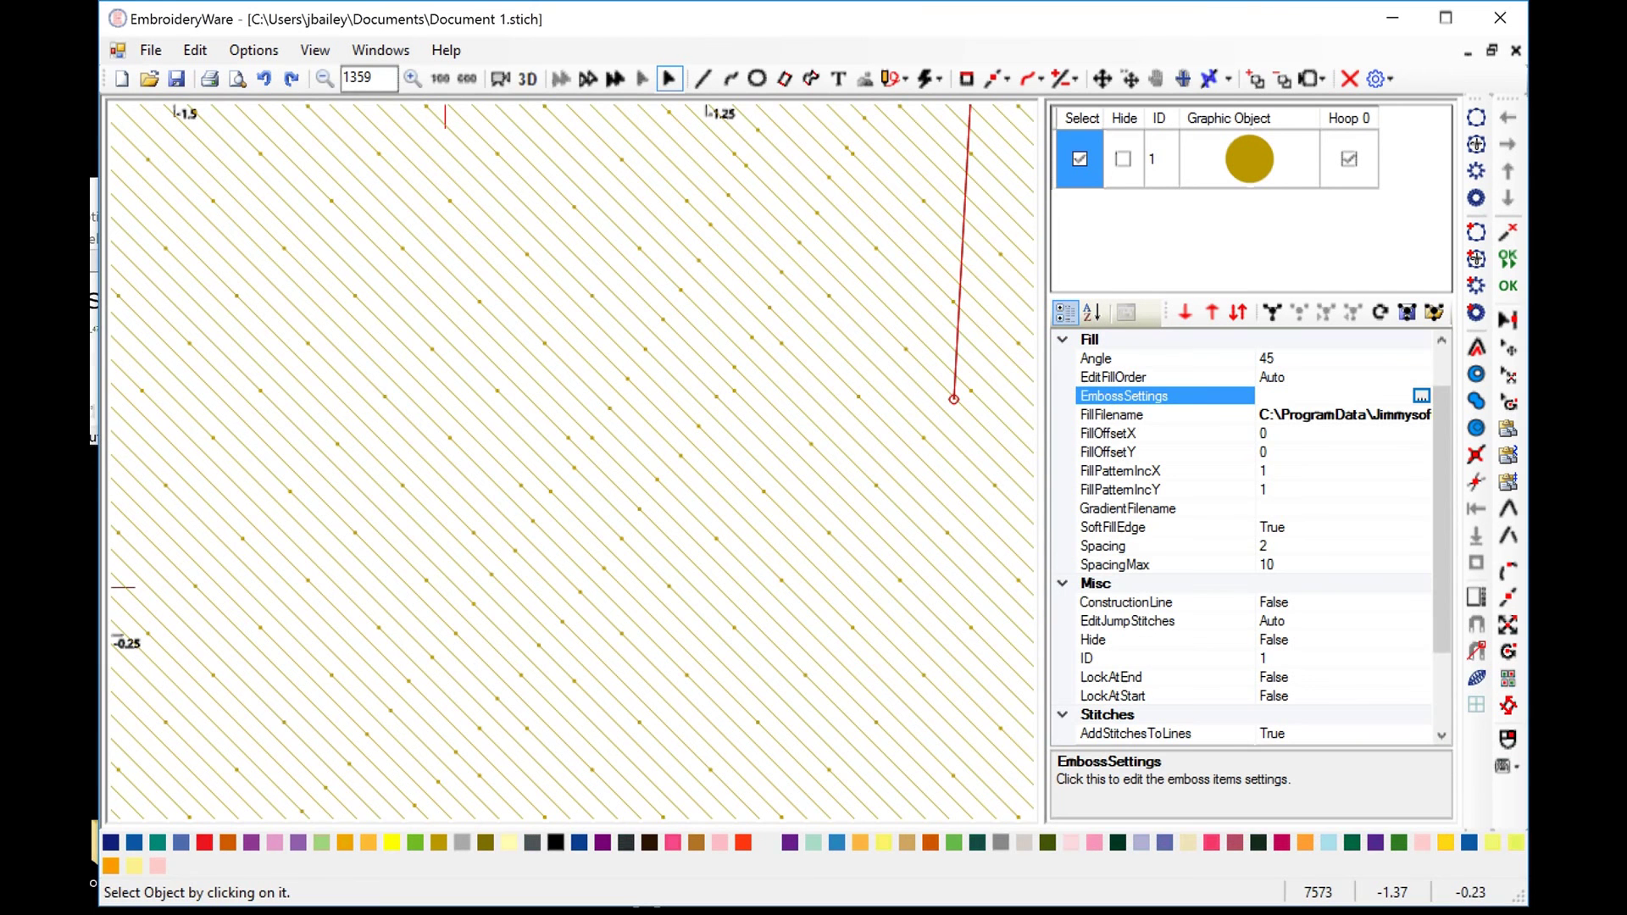
# View the fill in 3D zoomed out to 650, then reopen Emboss Settings
pyautogui.click(528, 78)
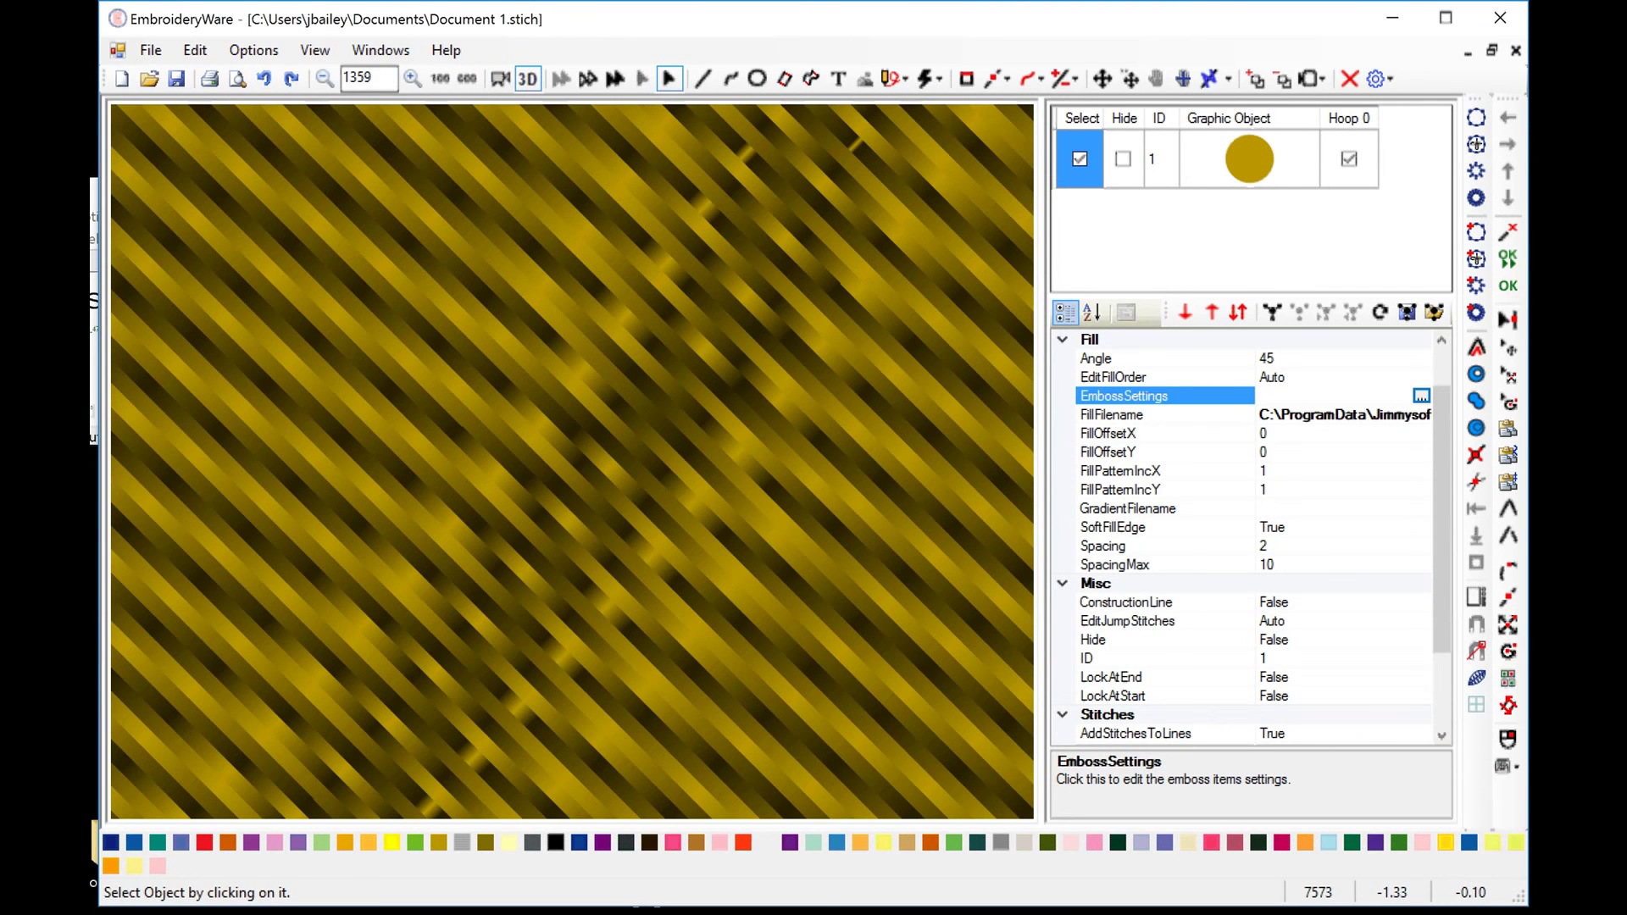
pyautogui.click(323, 78)
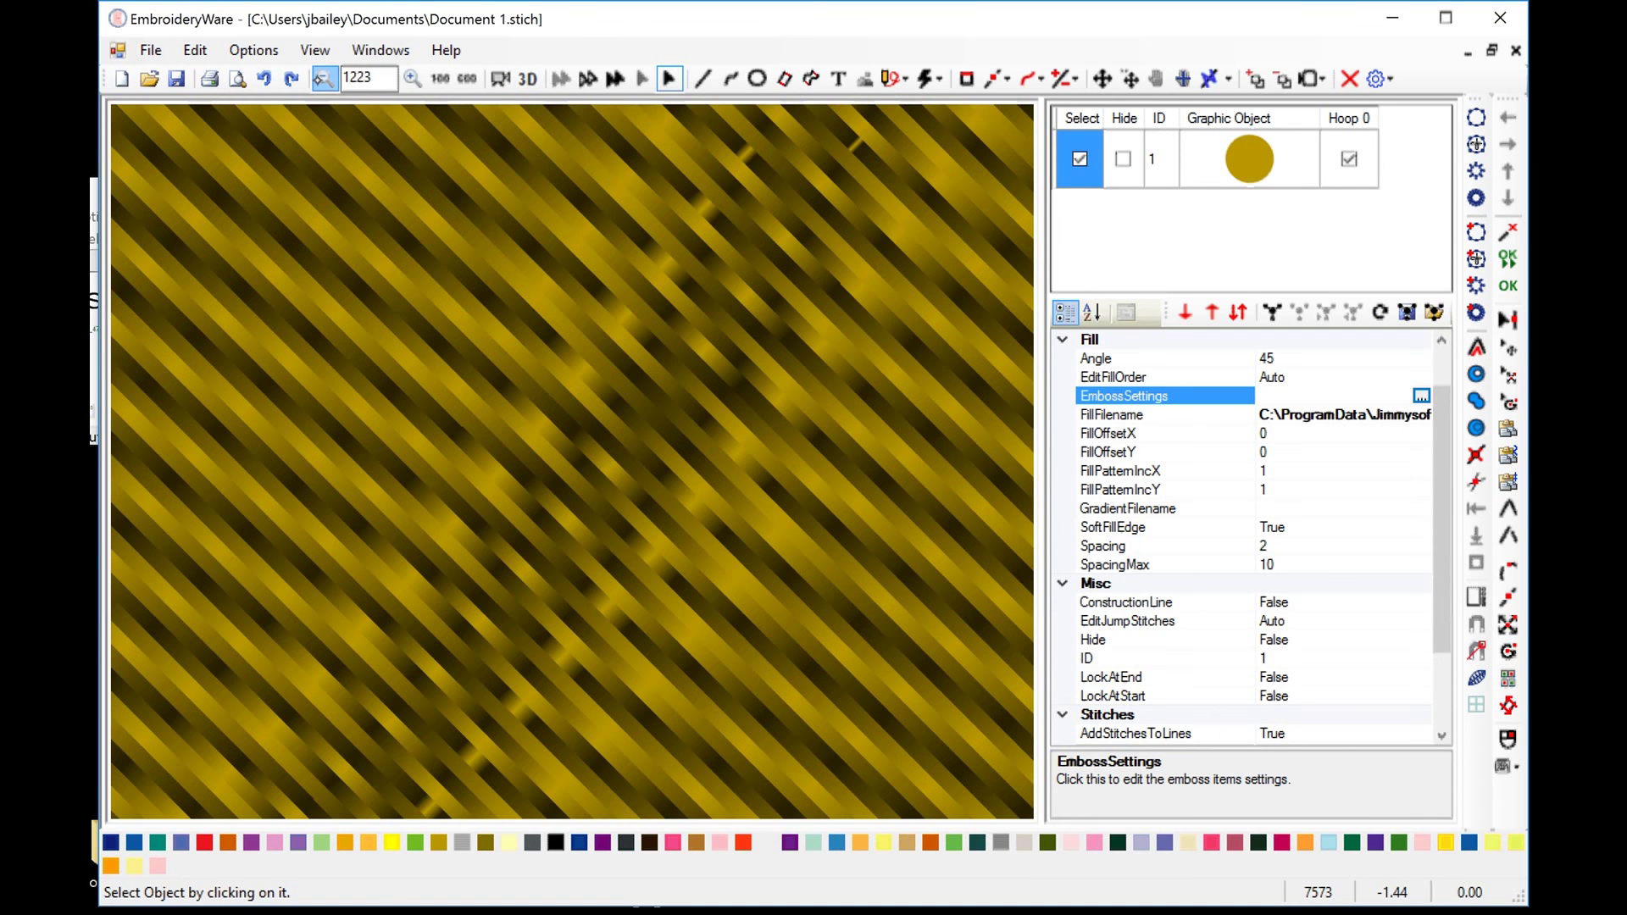
pyautogui.click(323, 78)
pyautogui.click(323, 78)
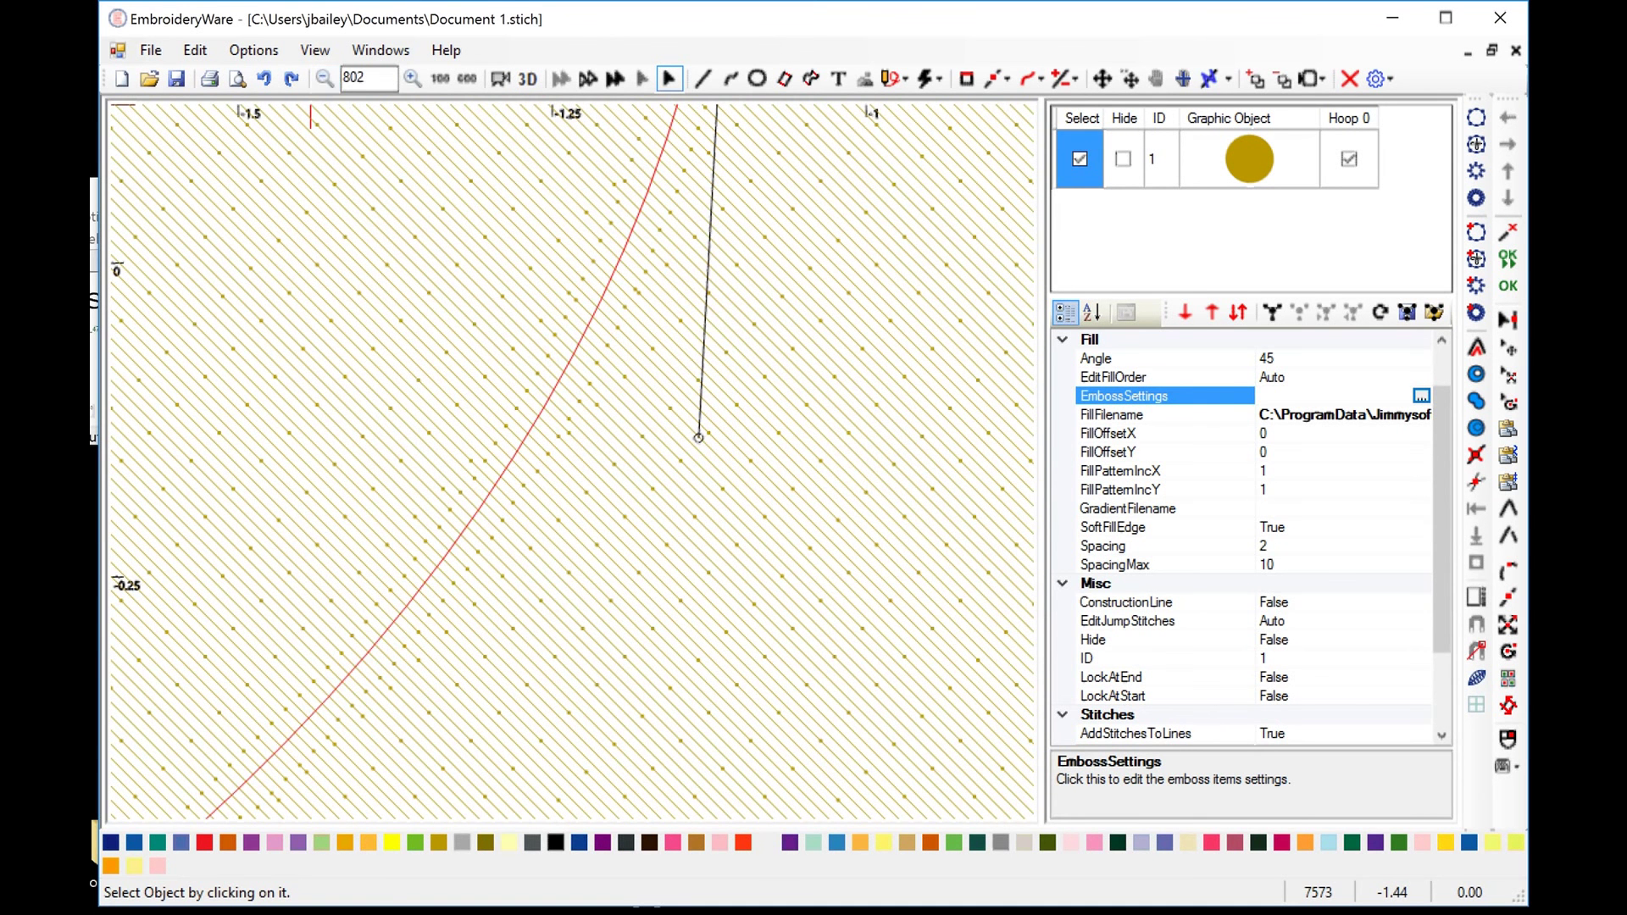
pyautogui.click(323, 78)
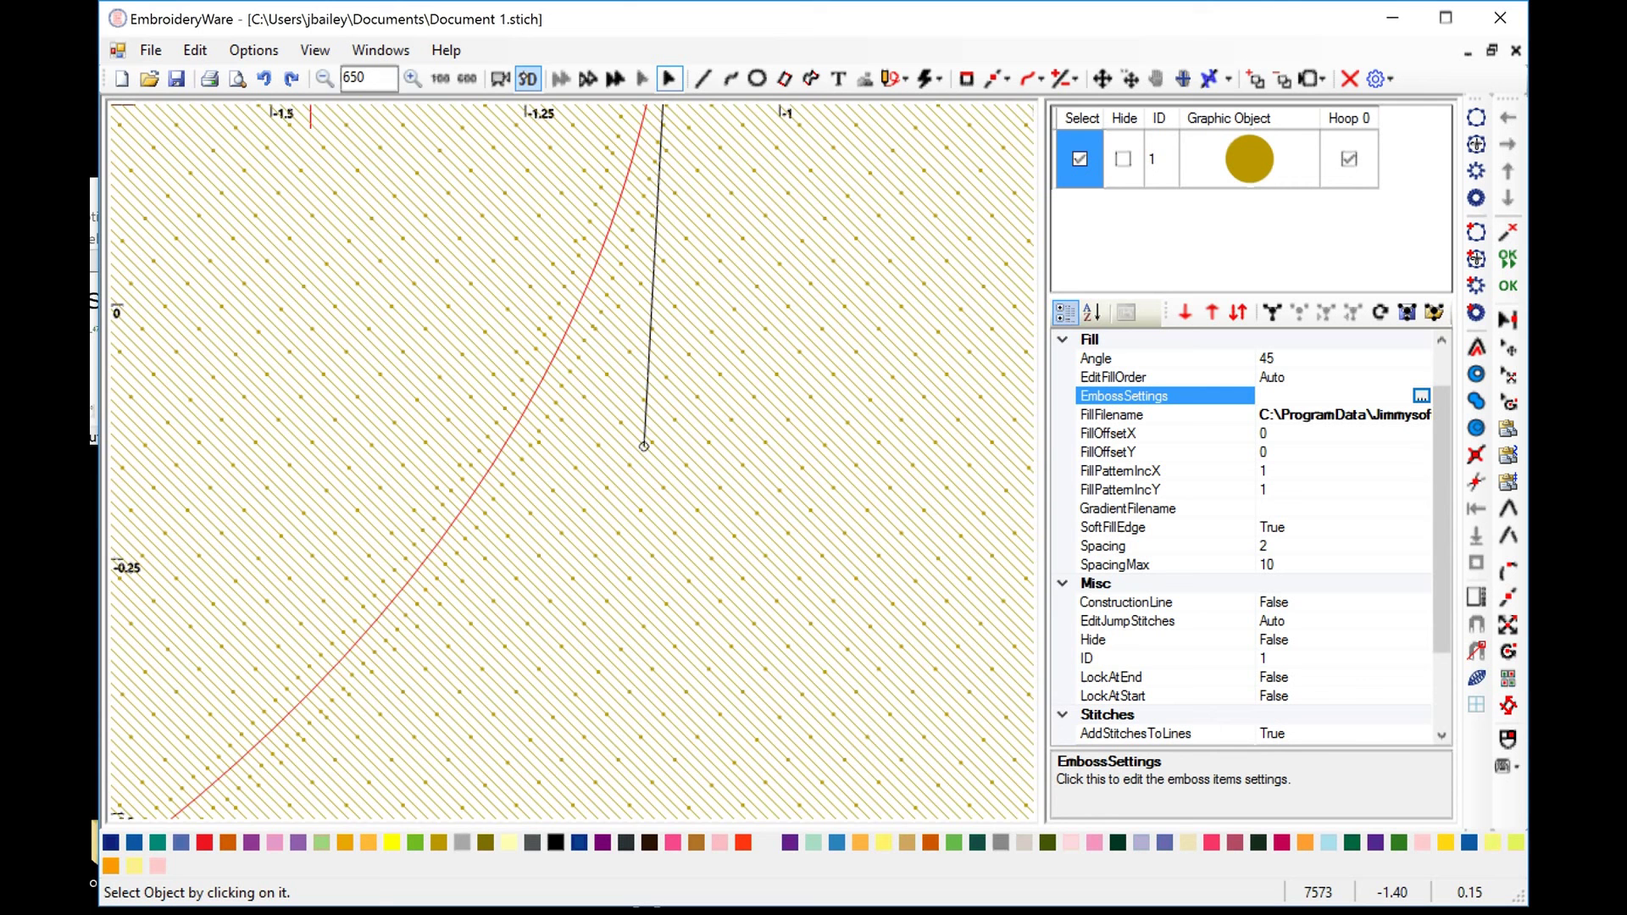
pyautogui.click(526, 78)
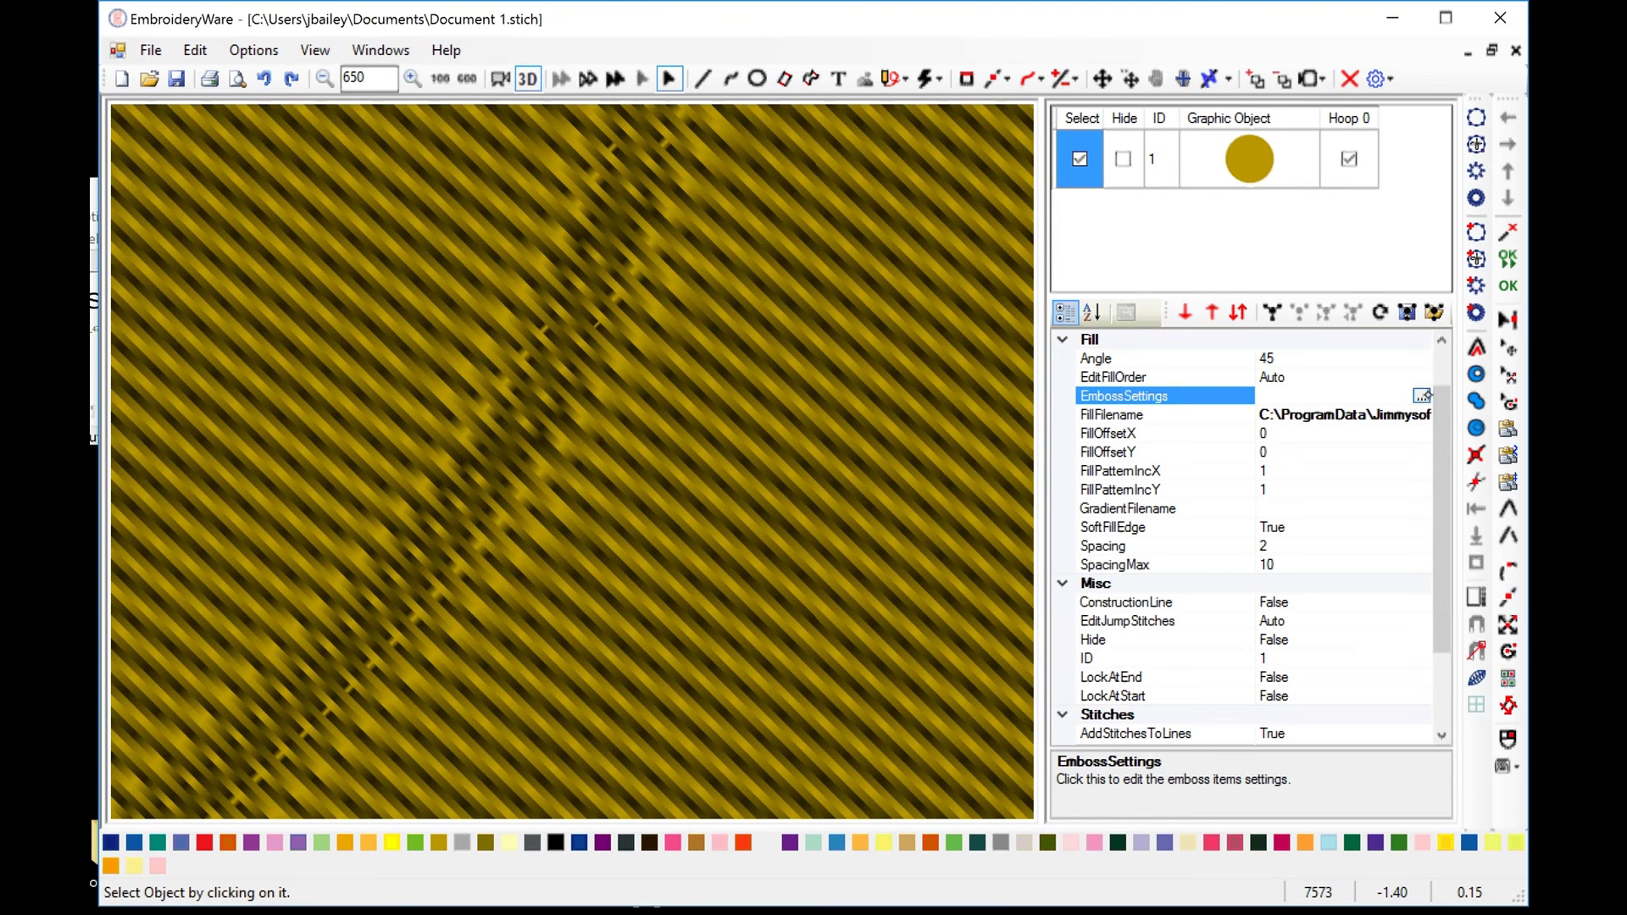
pyautogui.click(1421, 396)
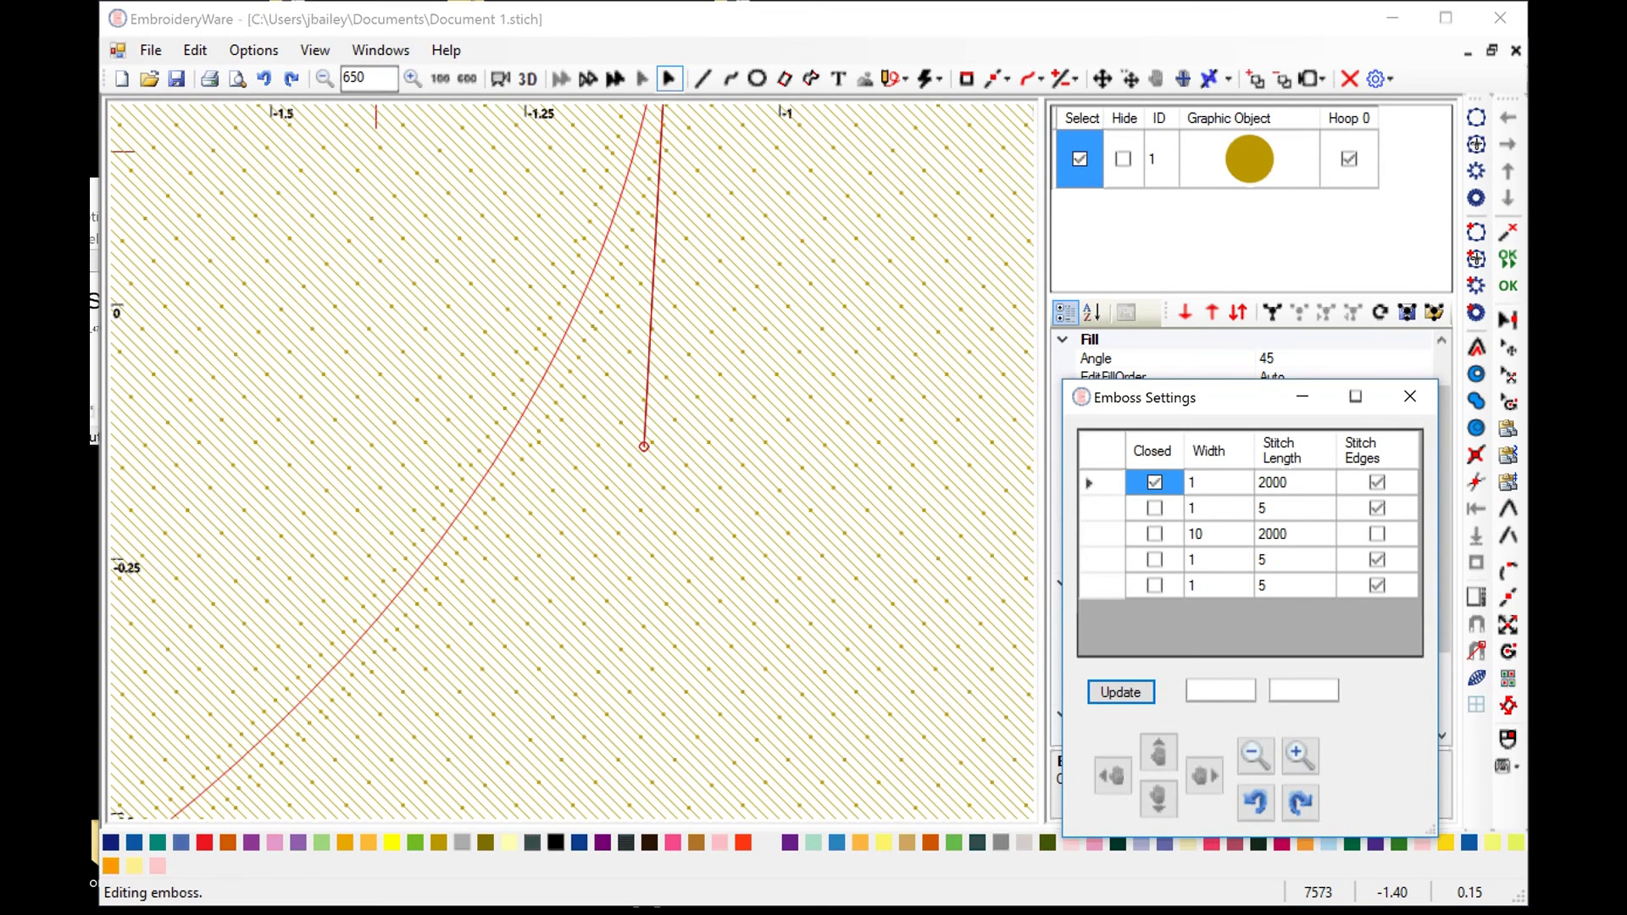
# Set the third curve's width to 1 with Stitch Edges off, apply, and close
pyautogui.click(1212, 540)
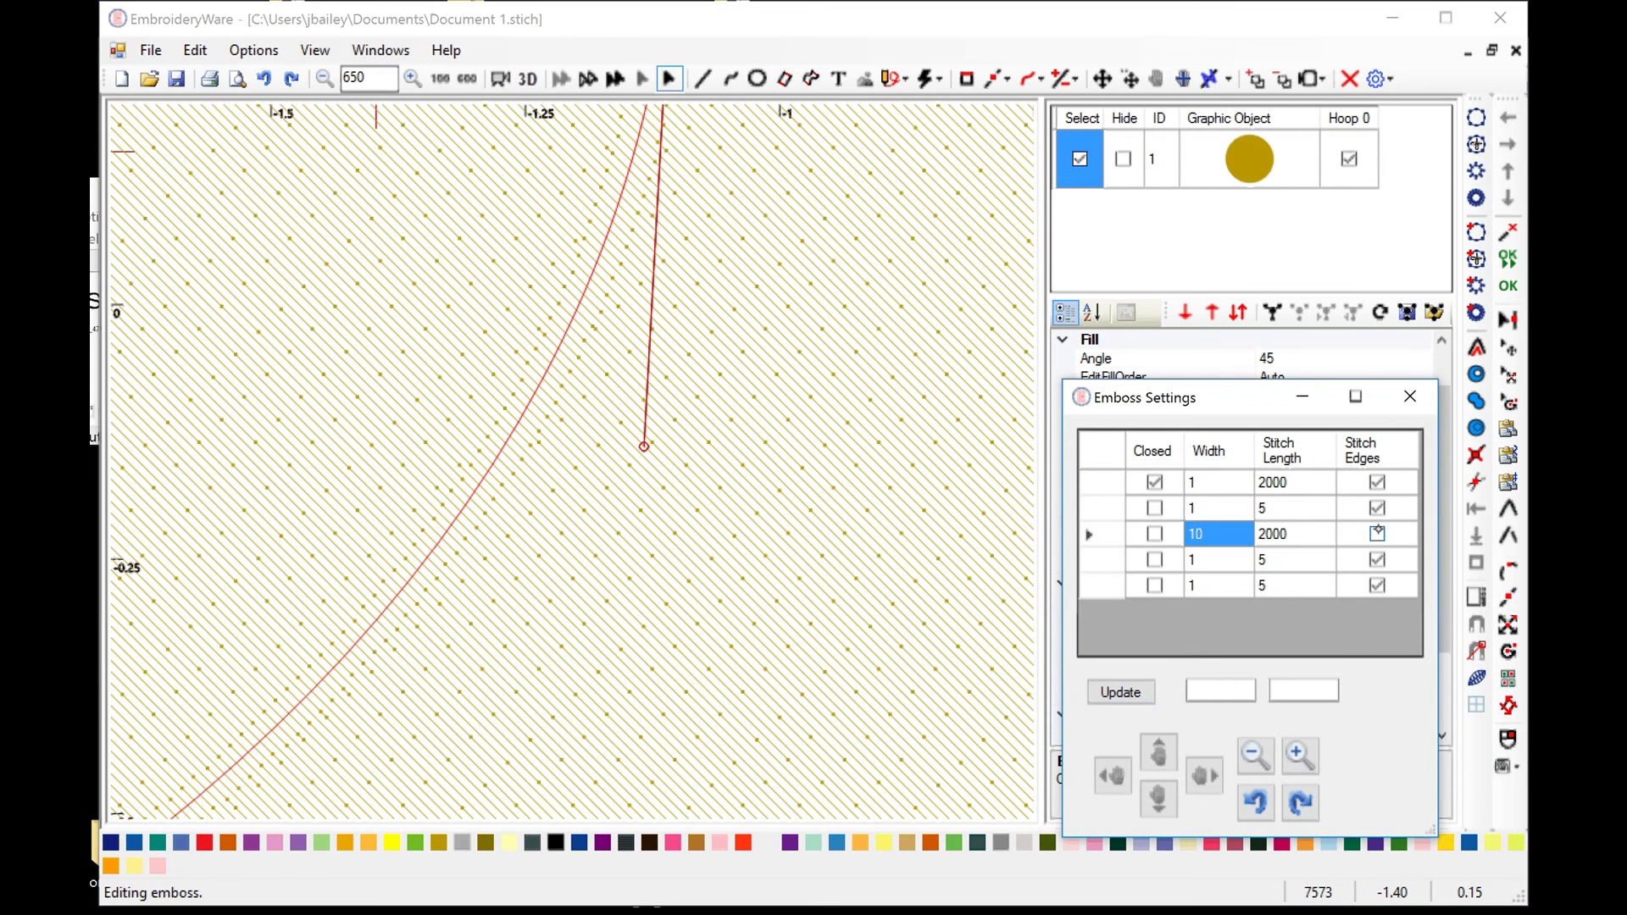
pyautogui.click(1377, 533)
pyautogui.click(1237, 526)
pyautogui.write('1')
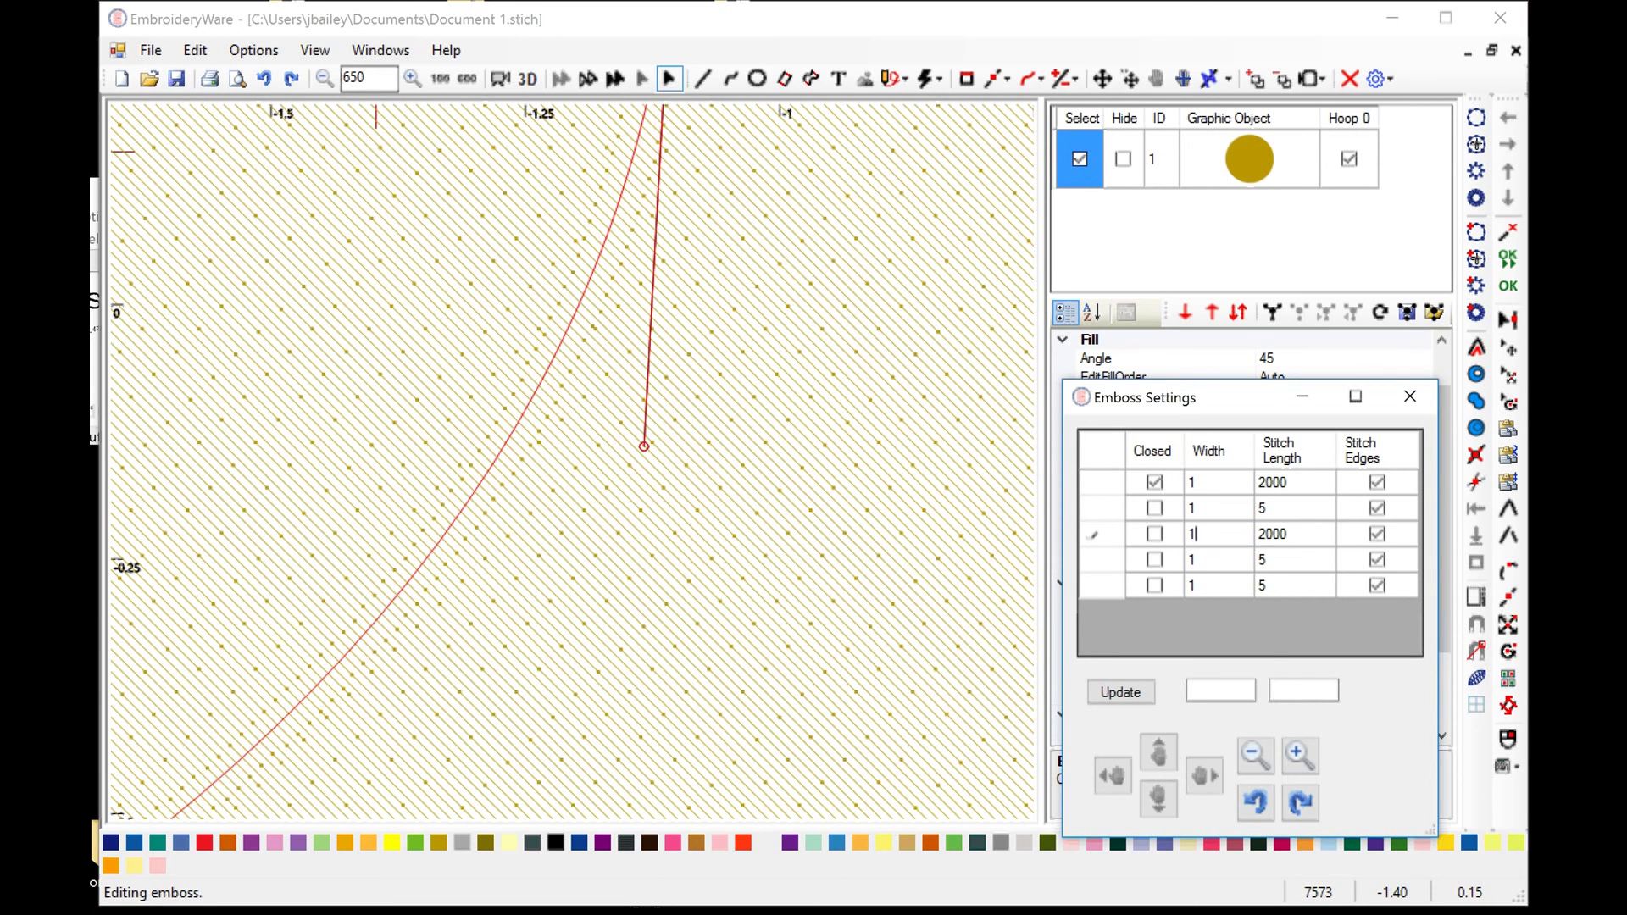
pyautogui.click(1377, 533)
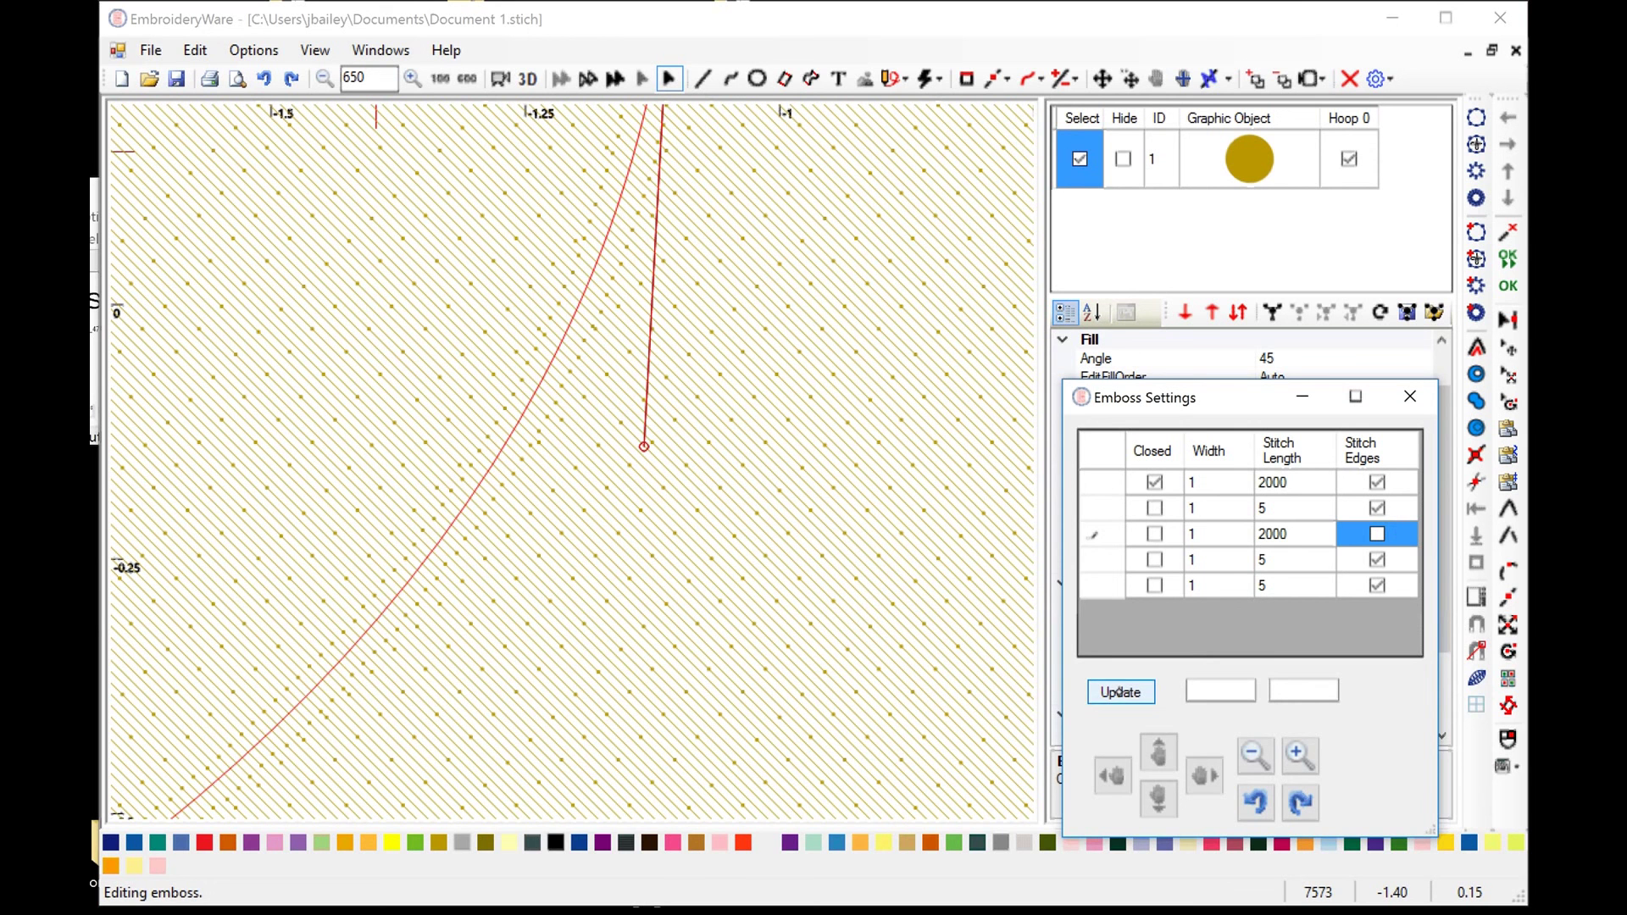
pyautogui.click(1117, 692)
pyautogui.click(1409, 396)
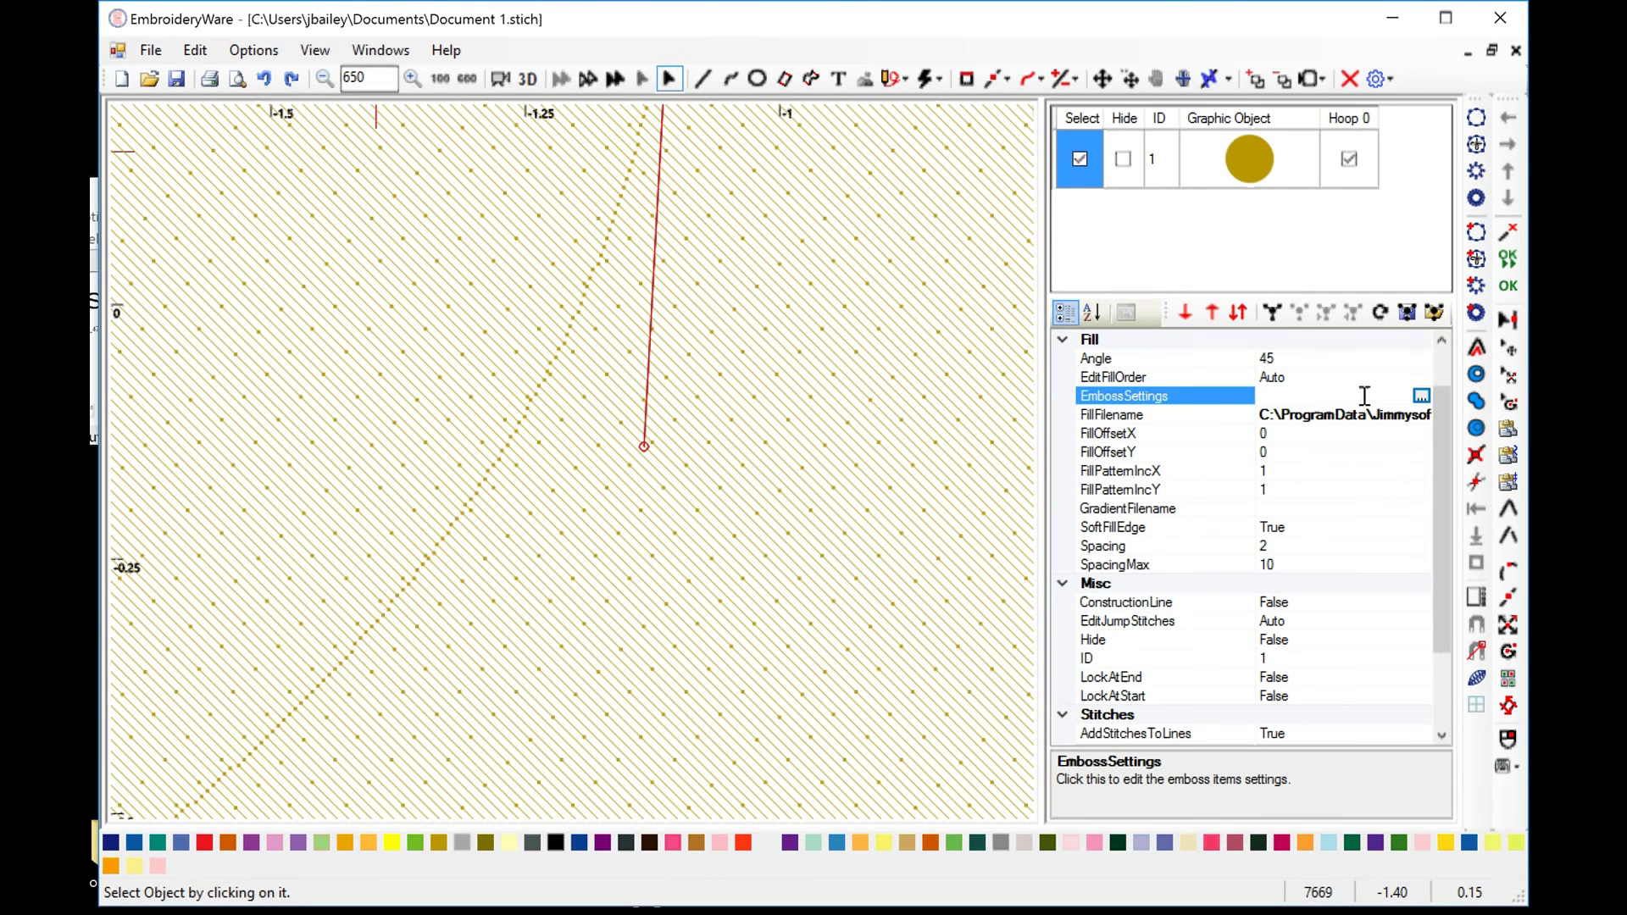
# Check the narrowed emboss in 3D, then briefly reopen and close Emboss Settings
pyautogui.click(527, 79)
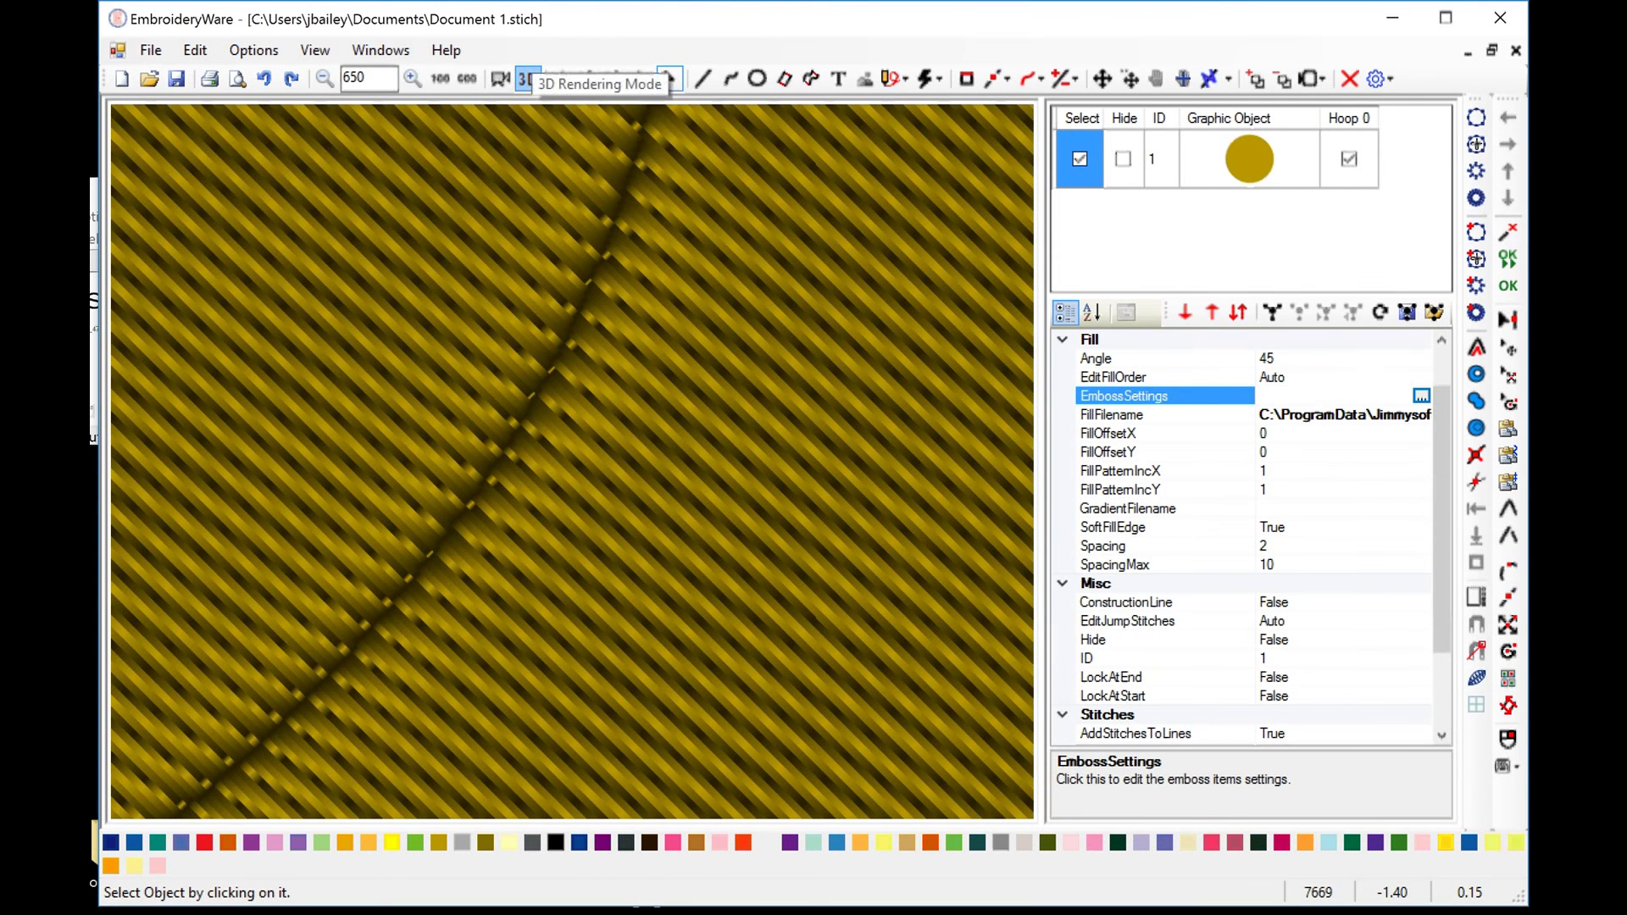
pyautogui.click(659, 163)
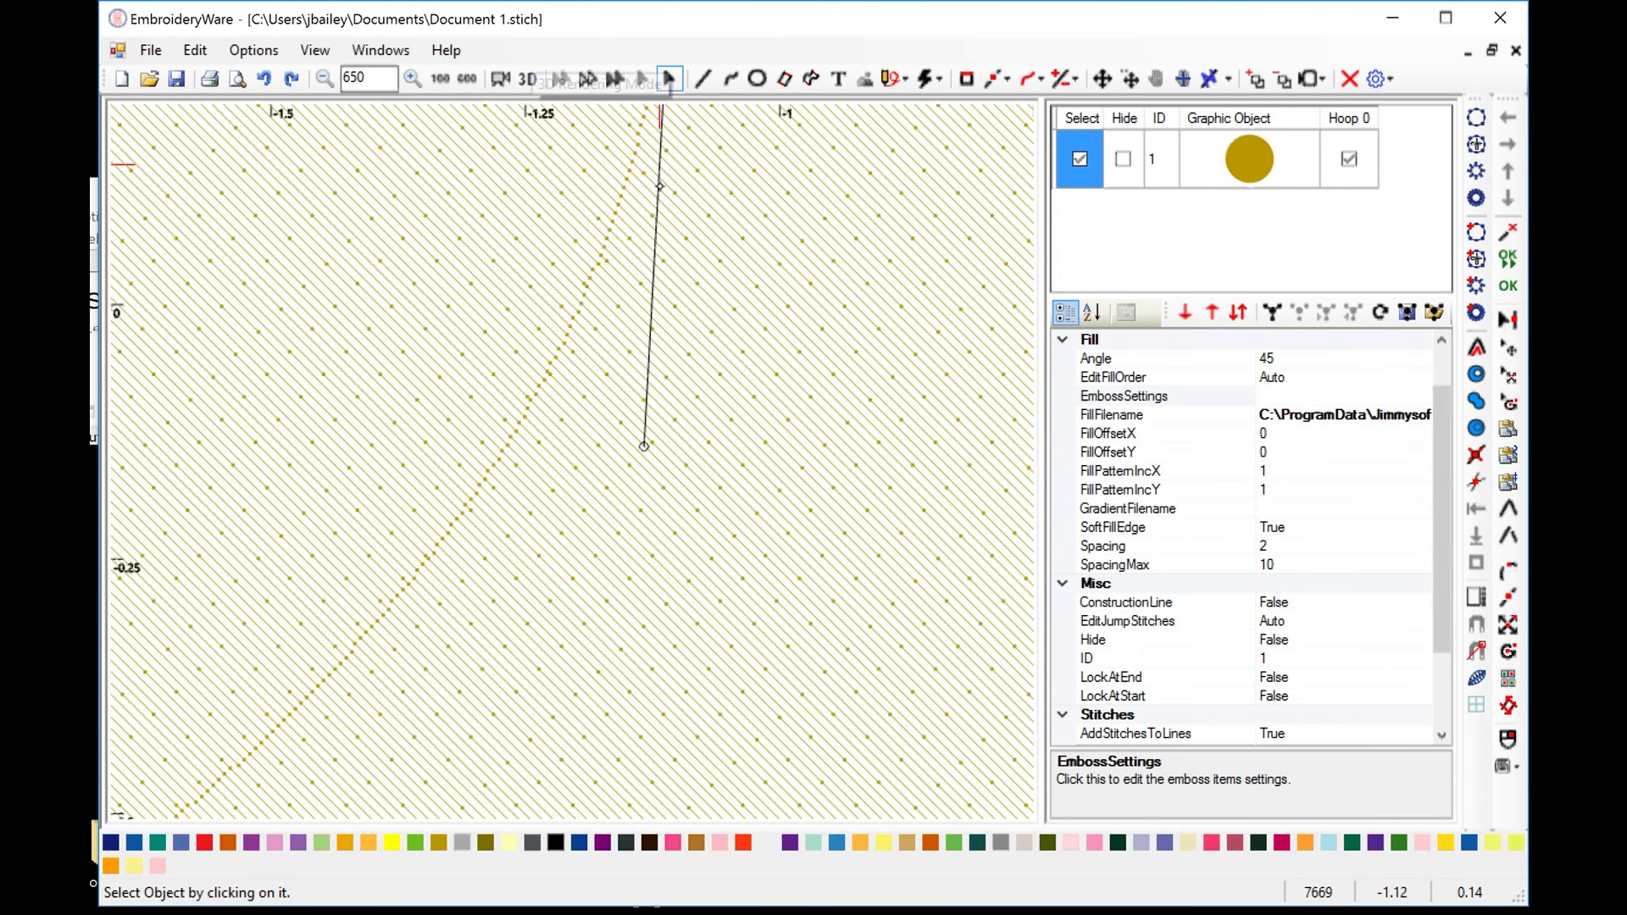
pyautogui.click(527, 78)
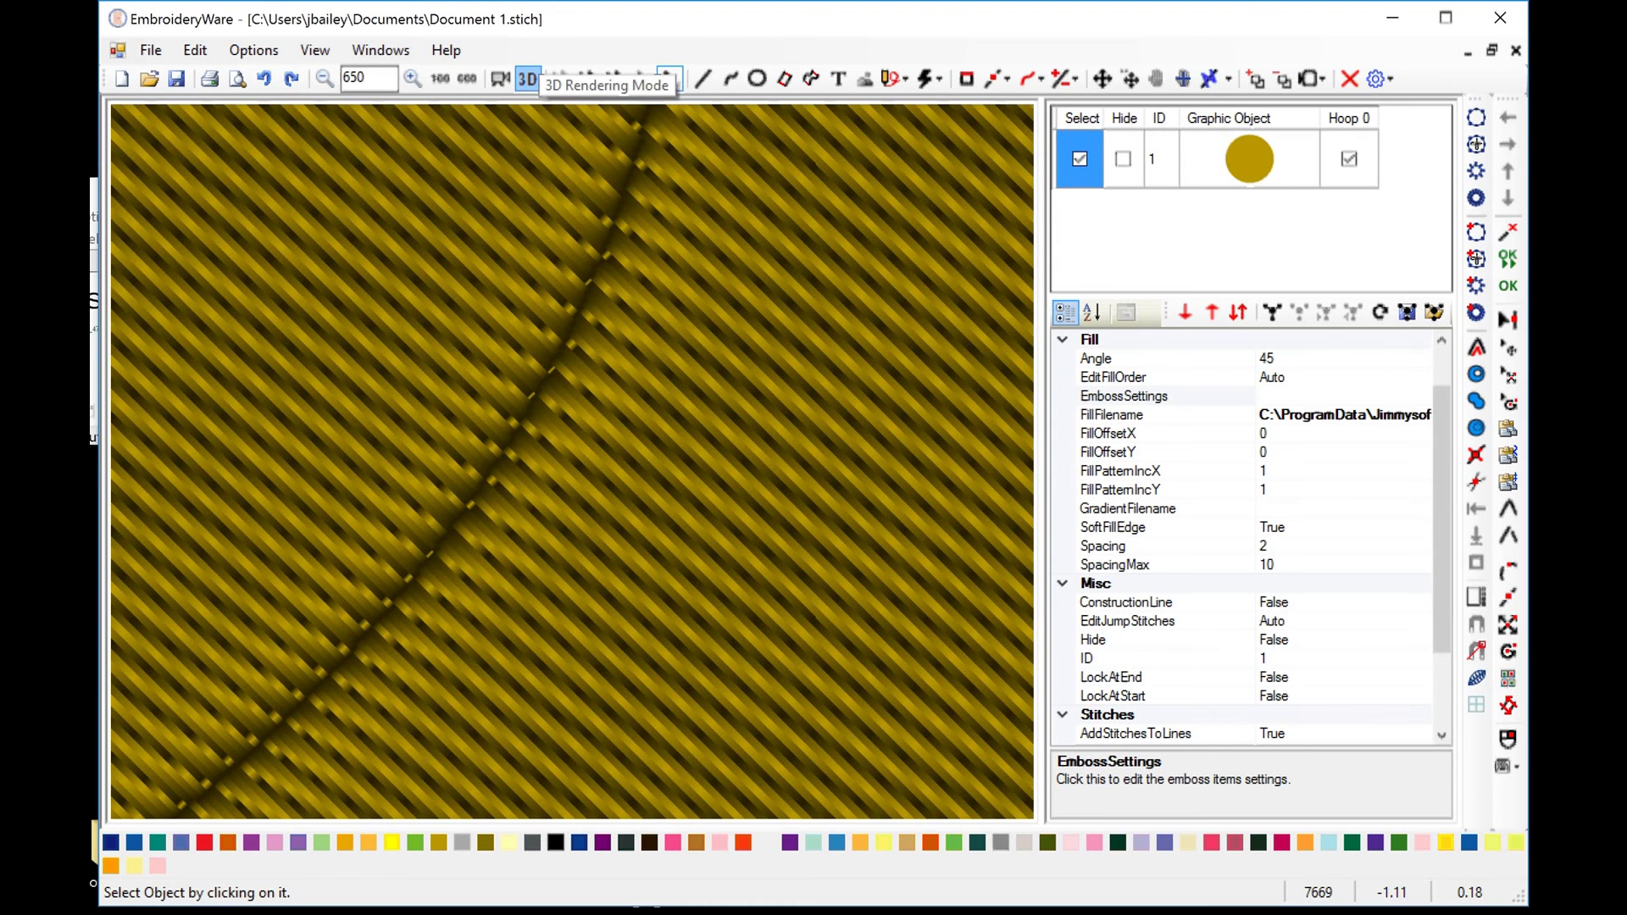
pyautogui.click(1410, 393)
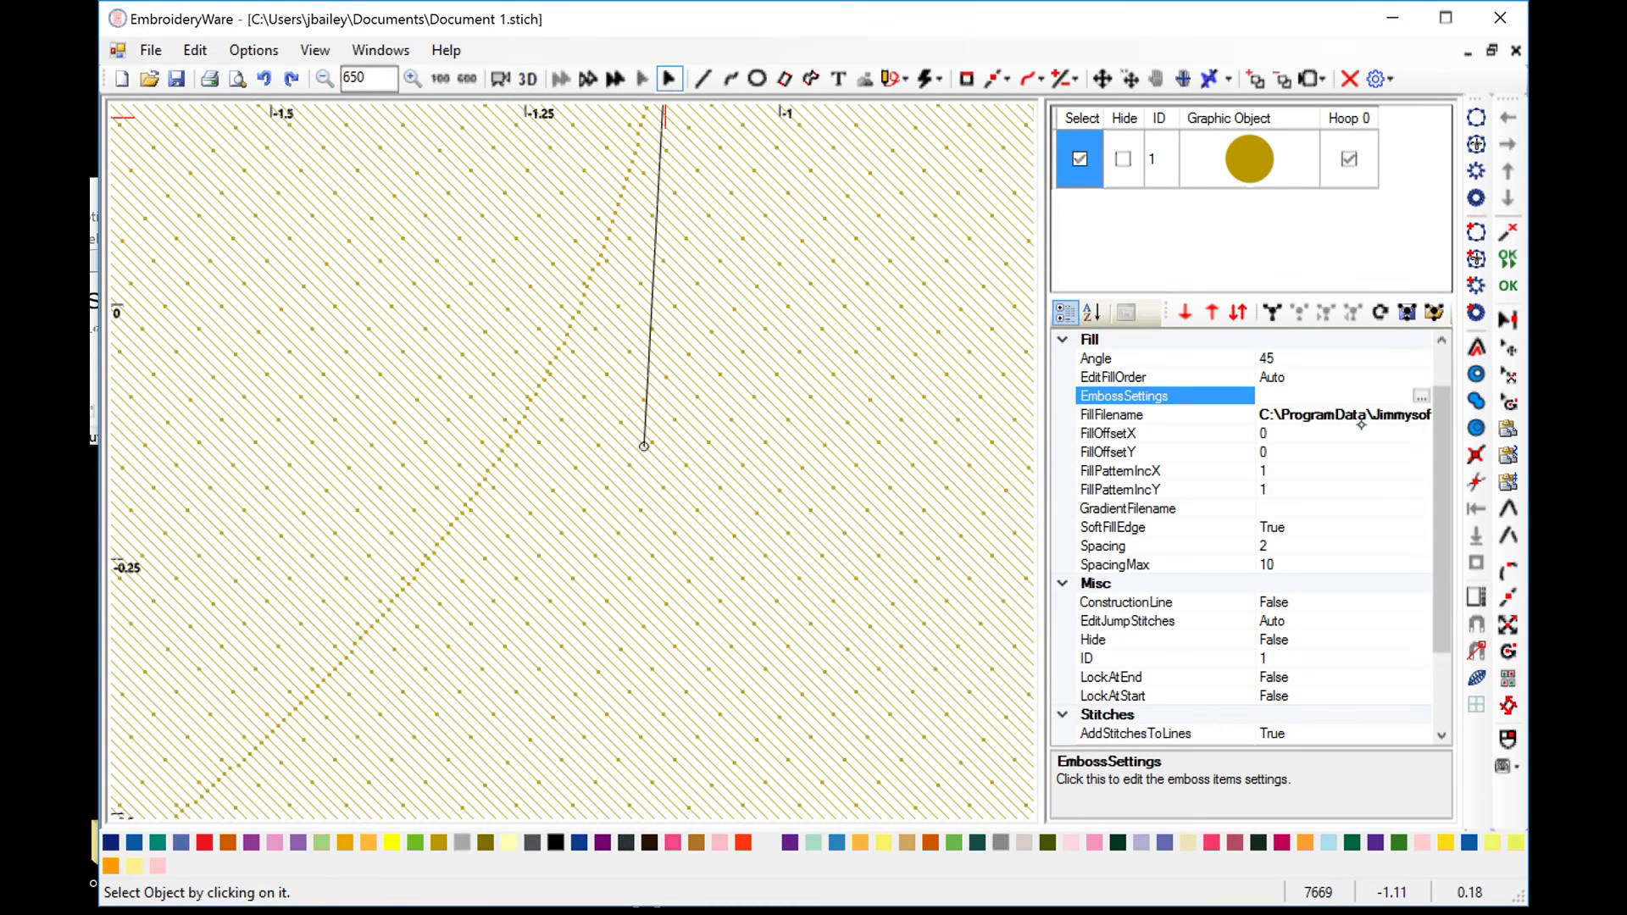
pyautogui.click(1421, 396)
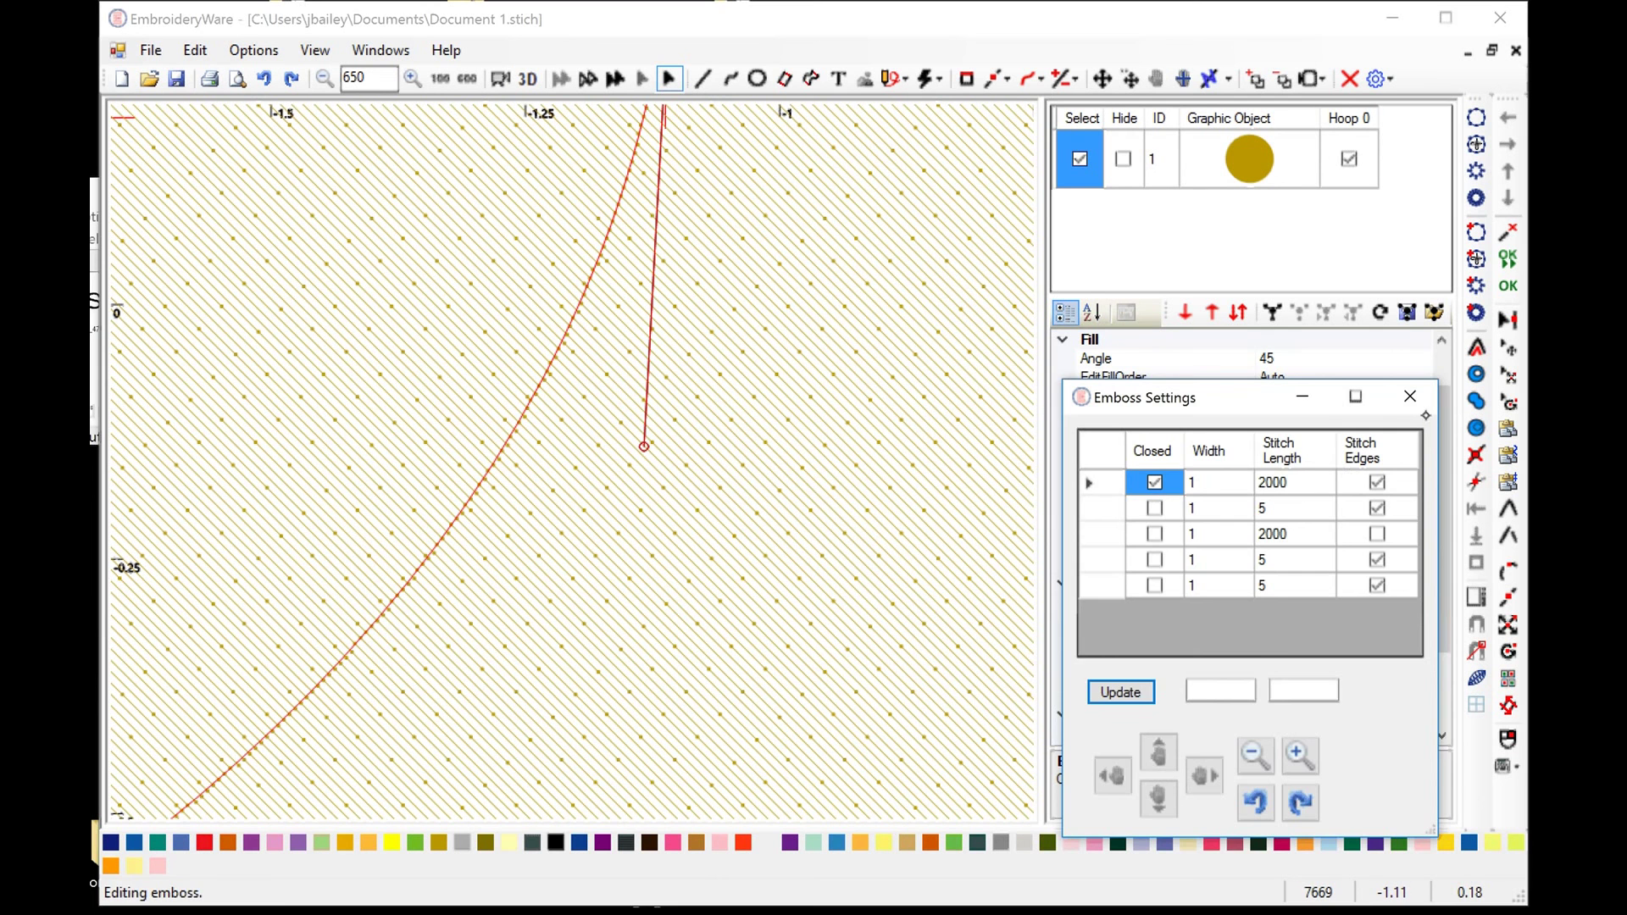
pyautogui.click(1410, 396)
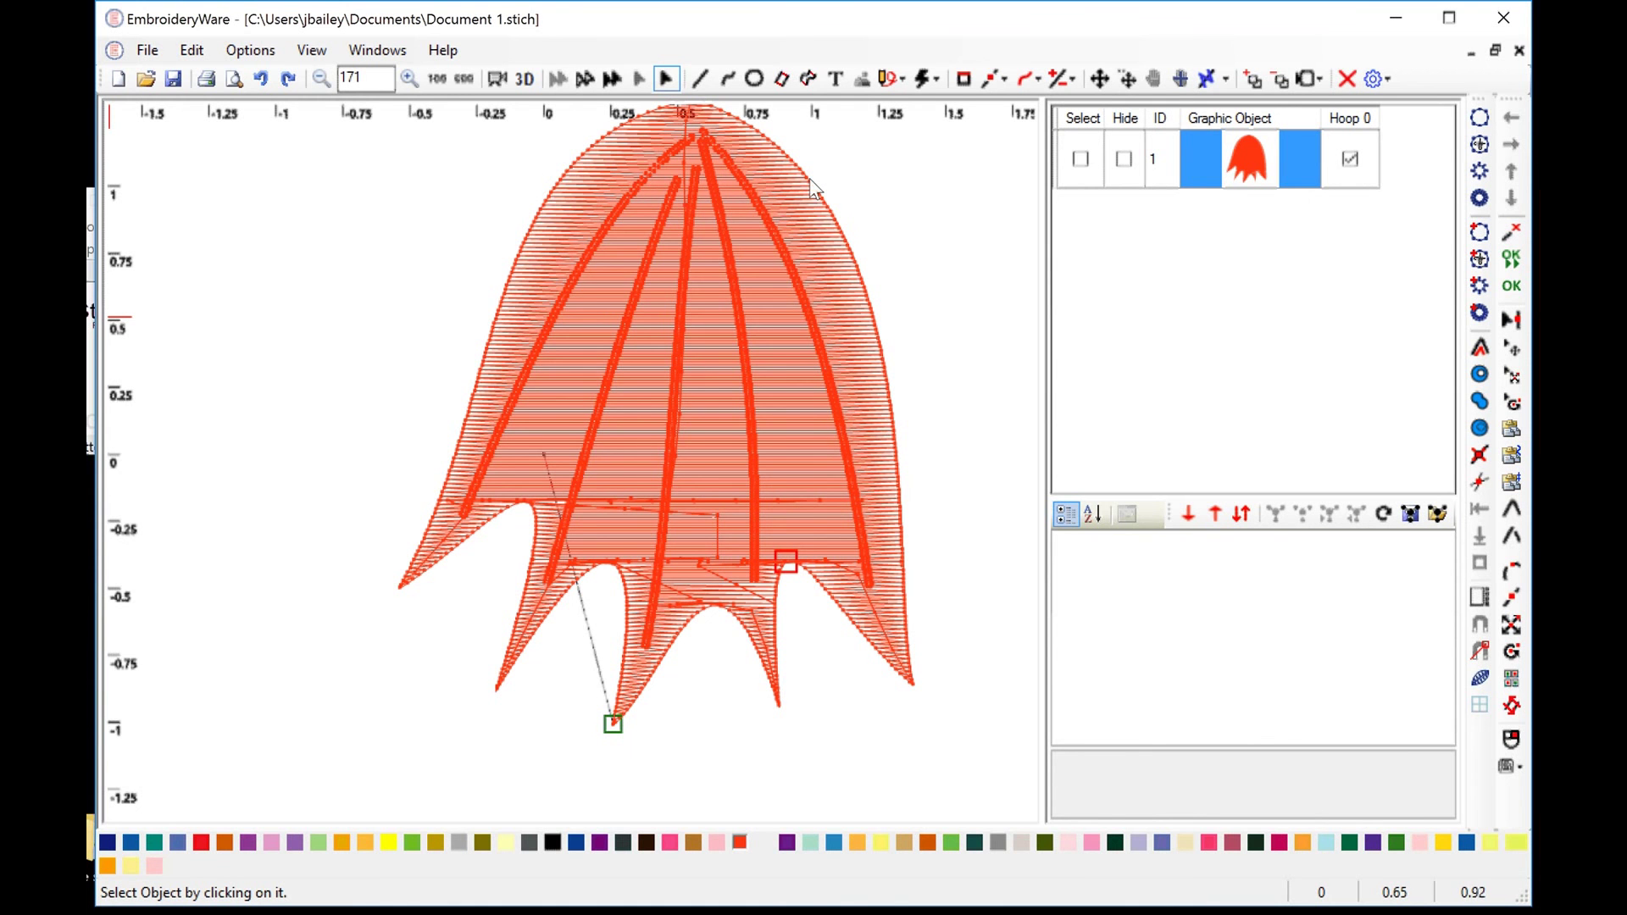
# Set the red shape's fill pattern to Satin.filpat and view it rendered in 3D
pyautogui.click(1081, 160)
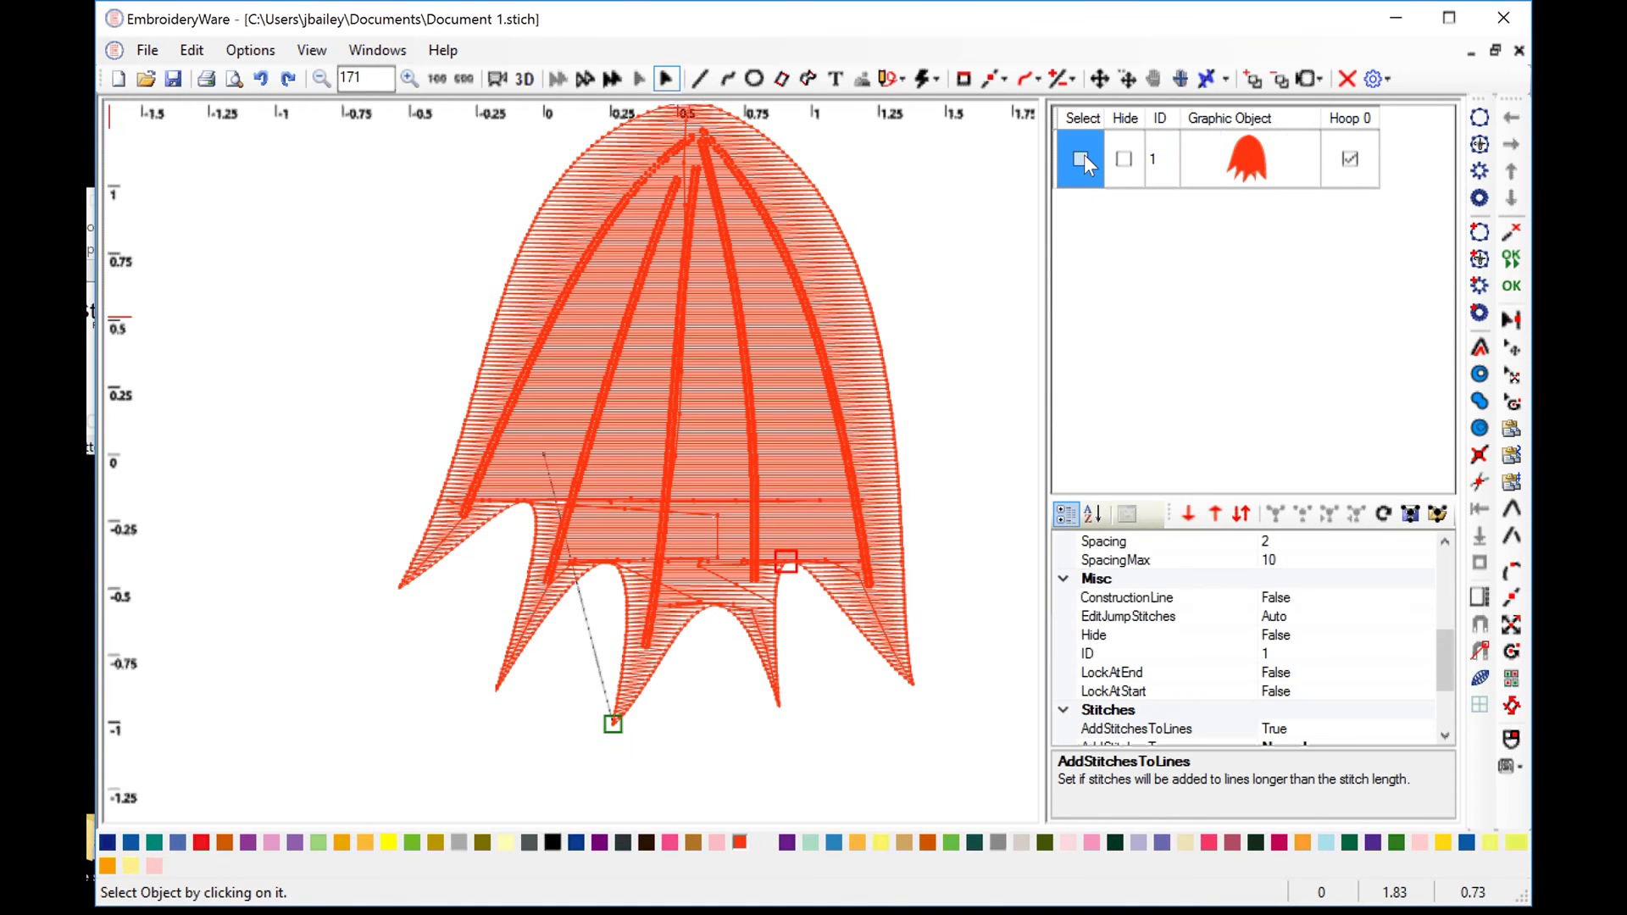
pyautogui.click(1081, 159)
pyautogui.click(1445, 576)
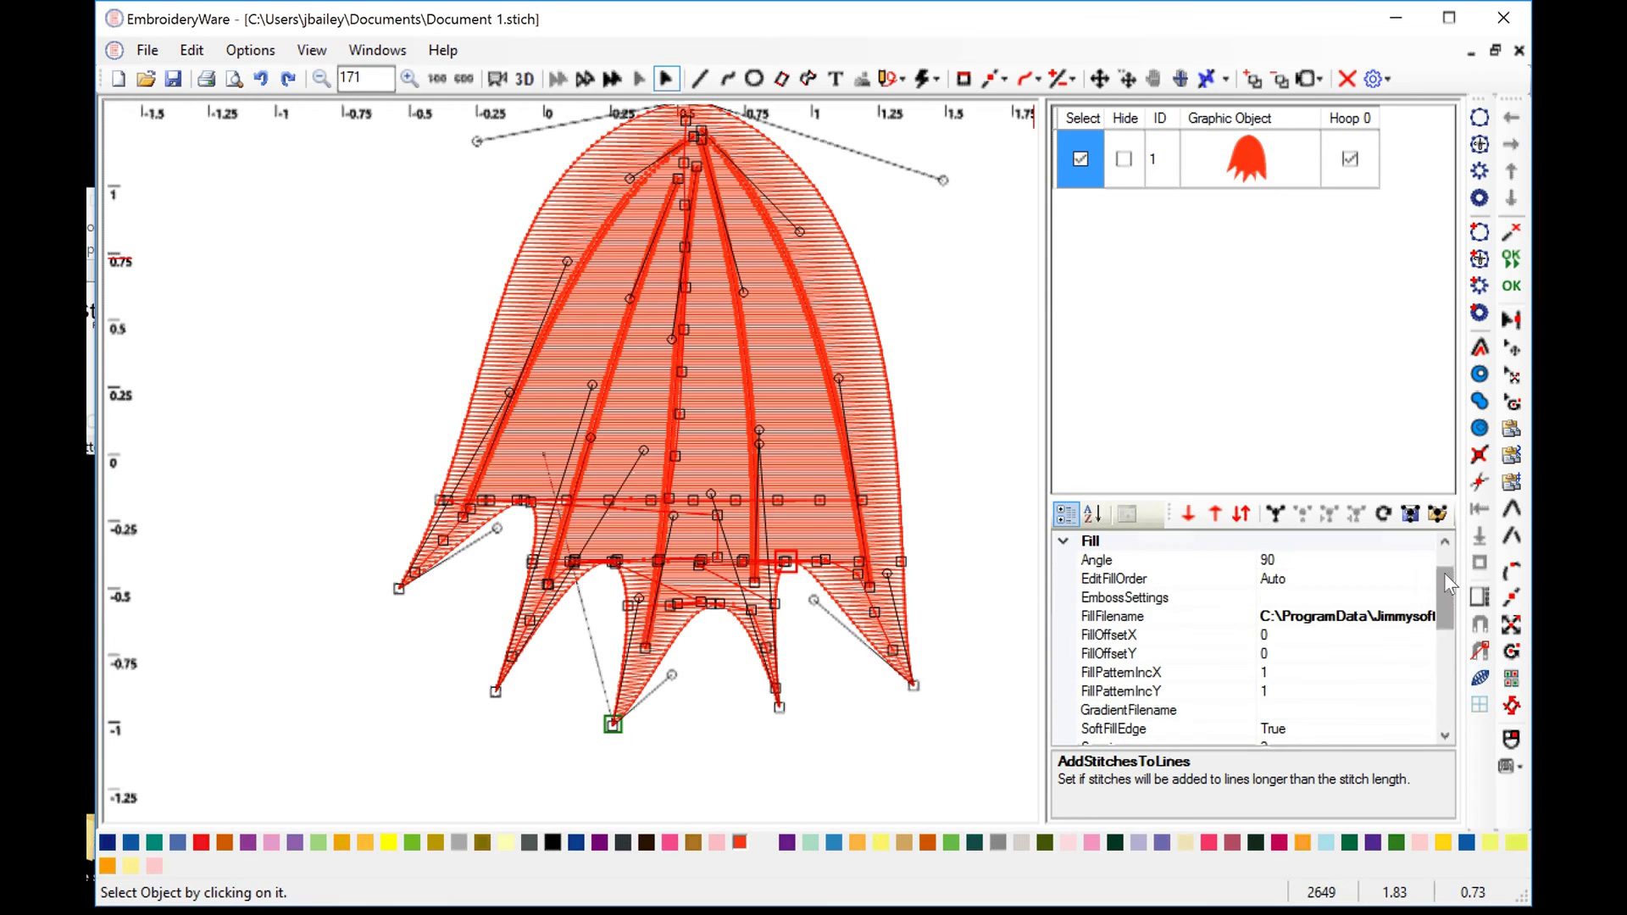
pyautogui.click(1408, 618)
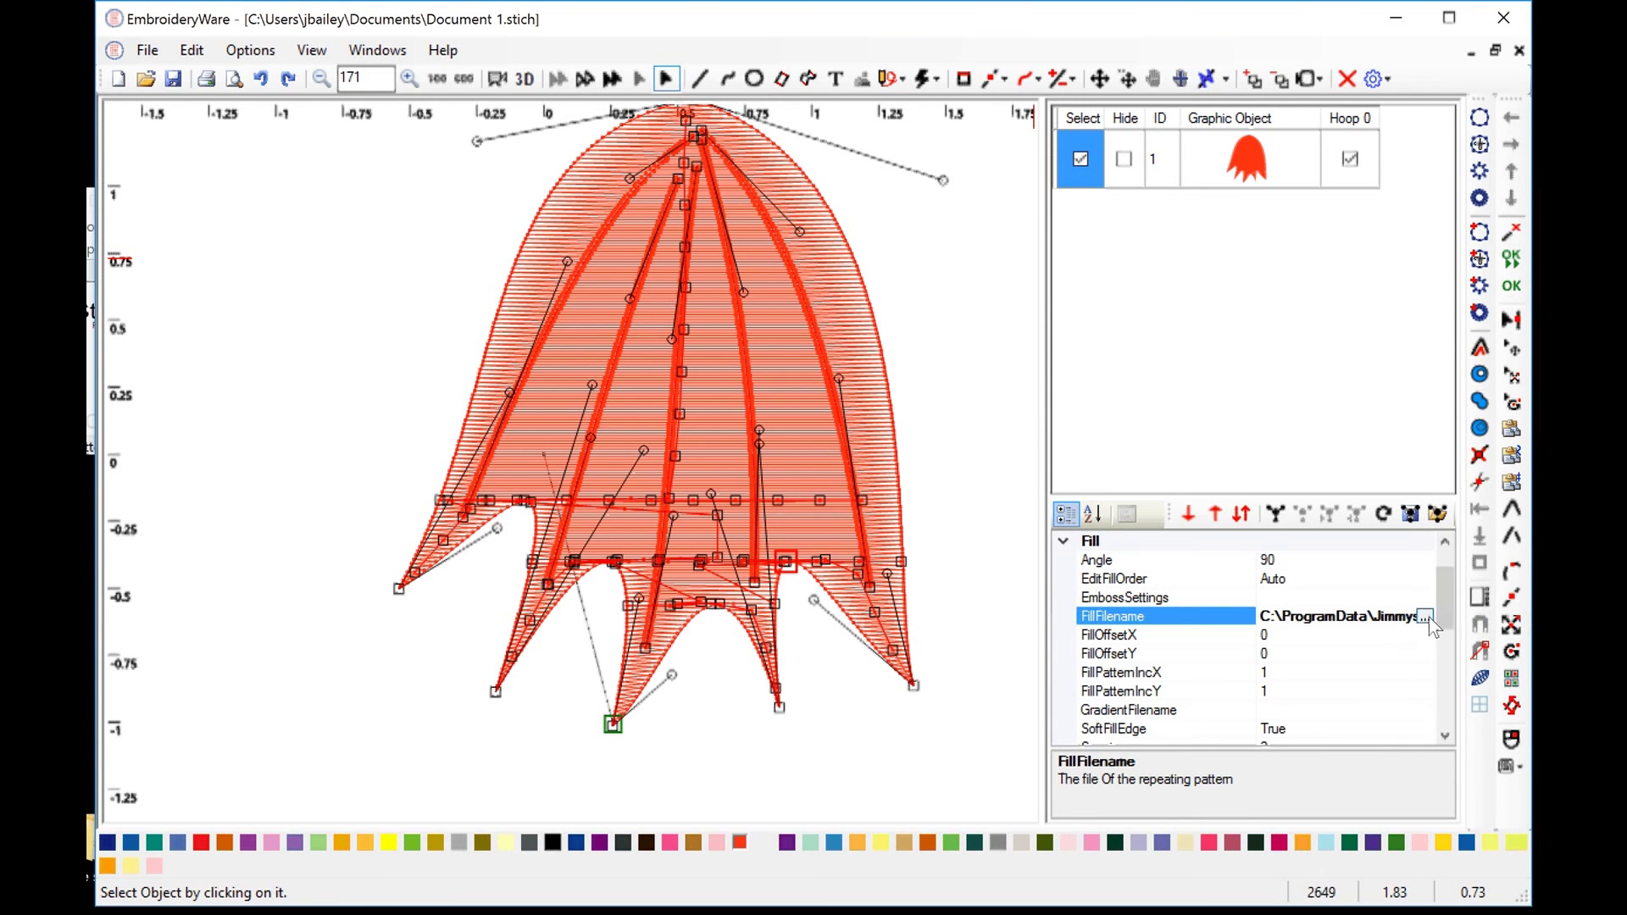
pyautogui.click(1425, 617)
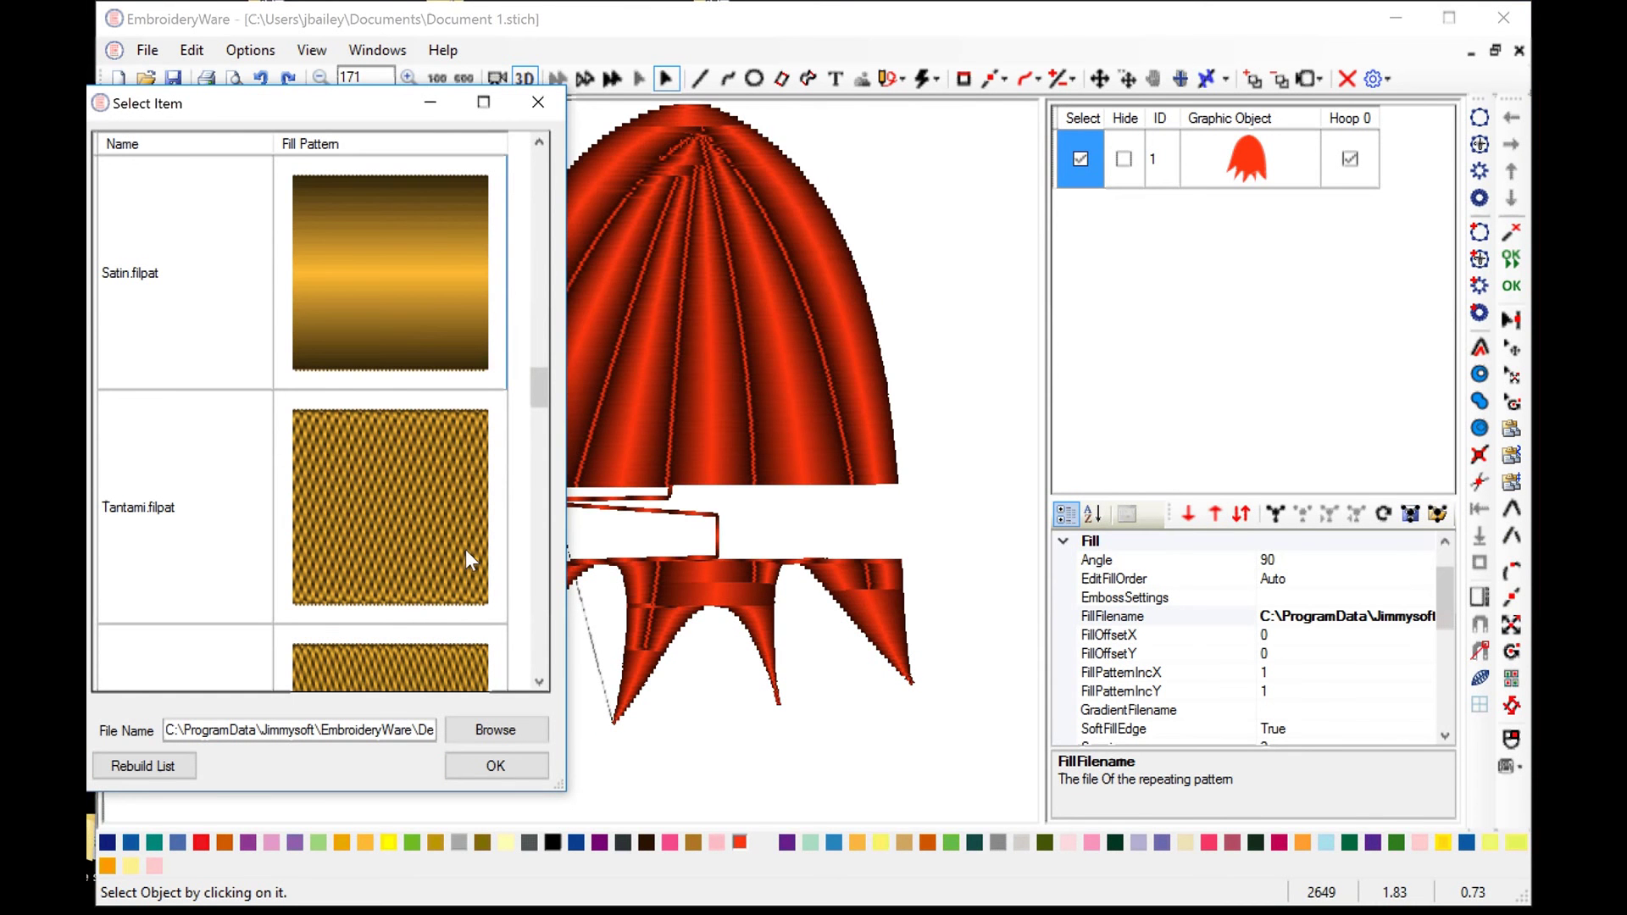
pyautogui.click(508, 760)
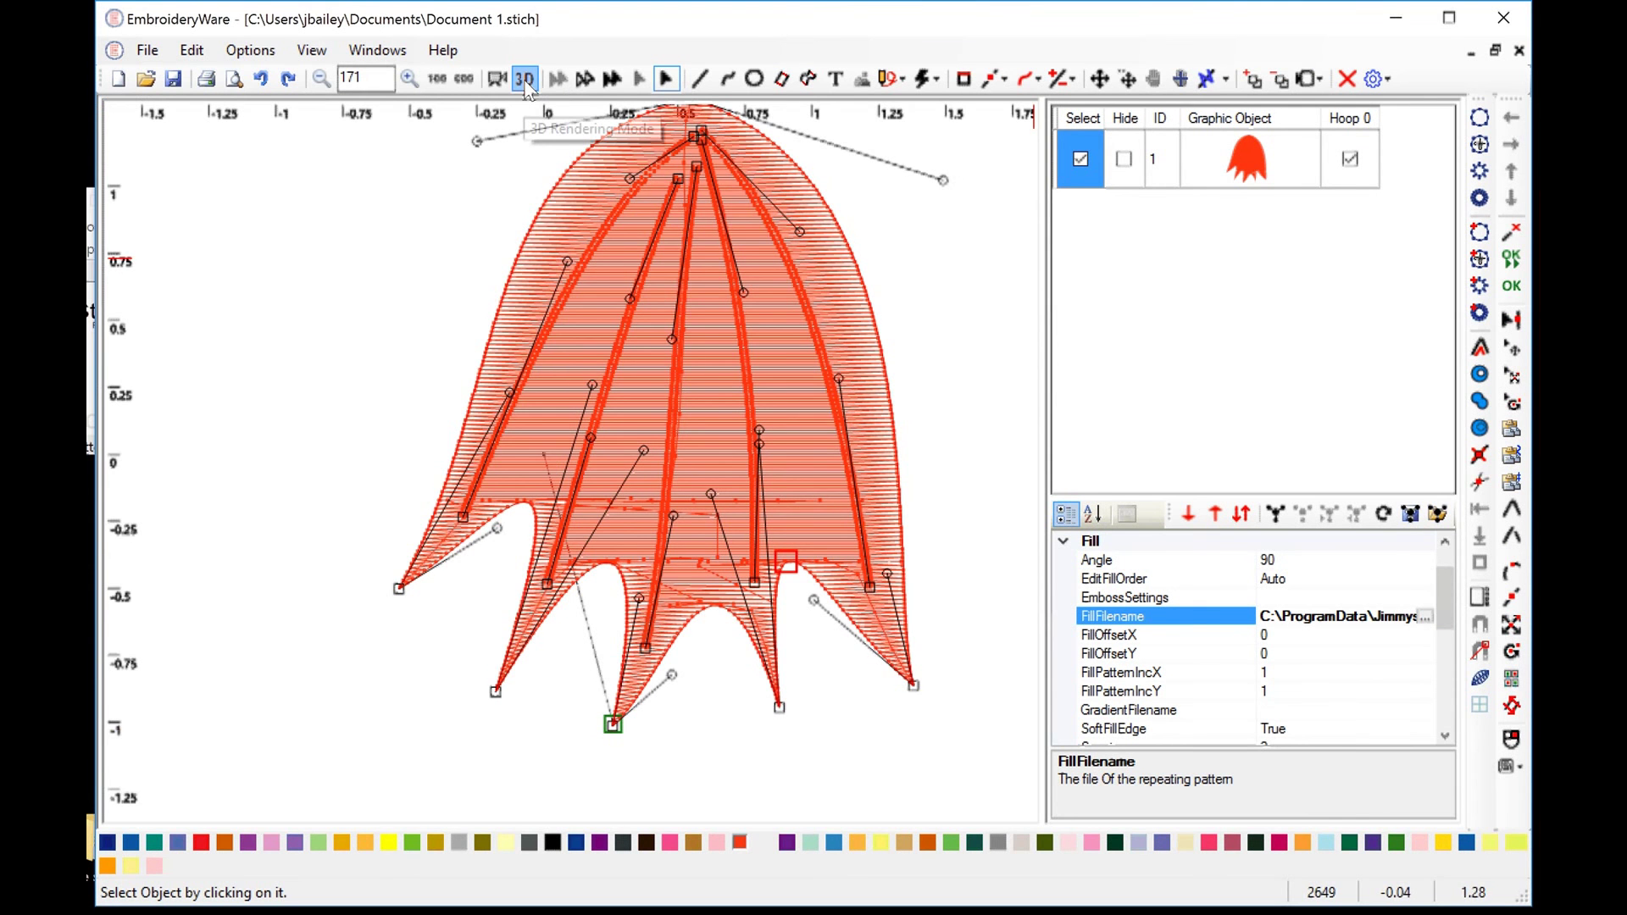
pyautogui.click(524, 79)
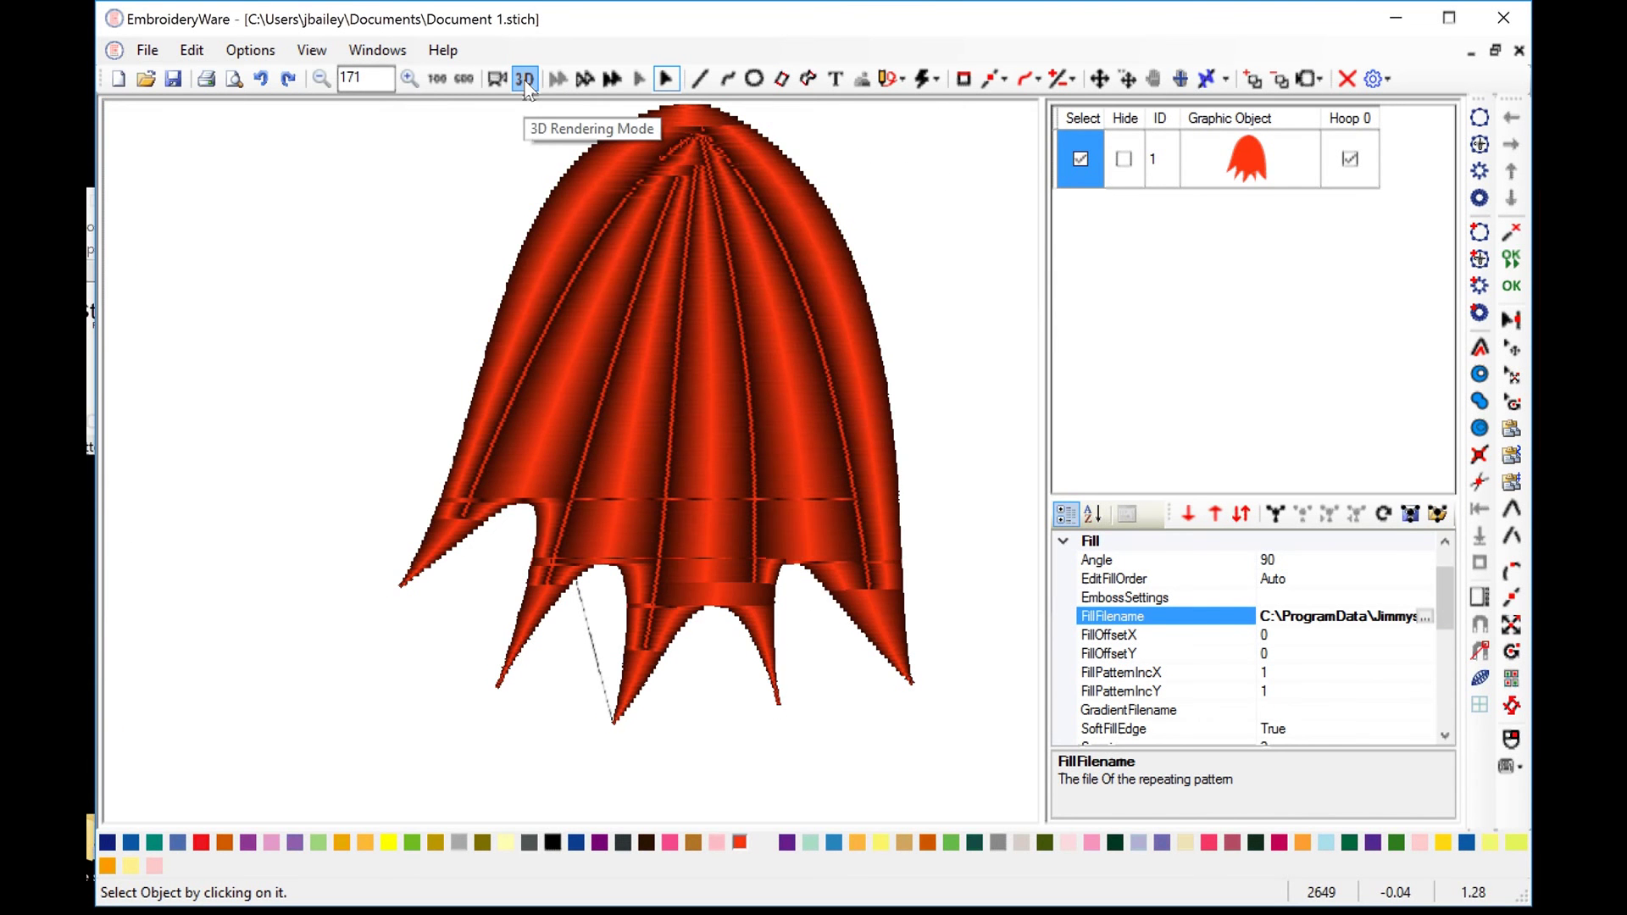